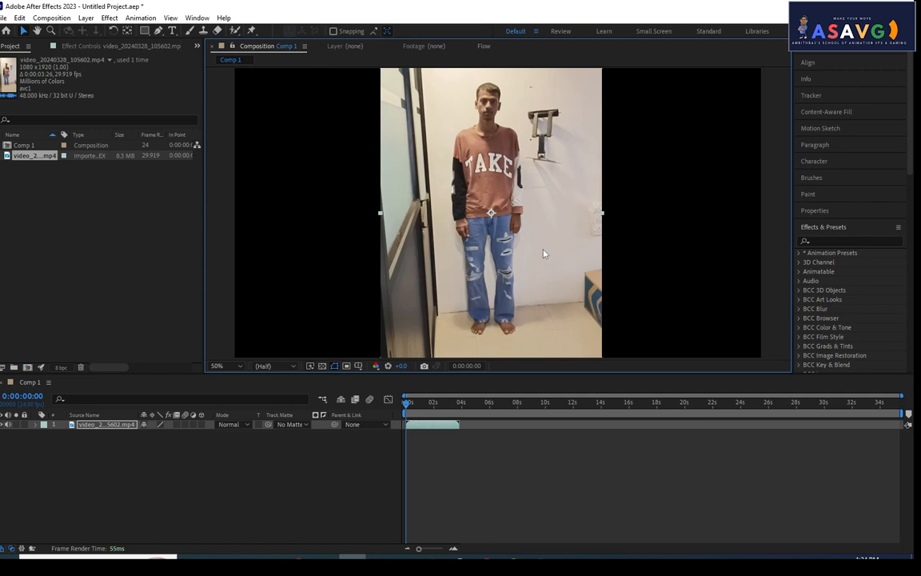
Step: Scale the video layer down in the composition so its full height fits the frame
left_click_drag(543, 254, 534, 261)
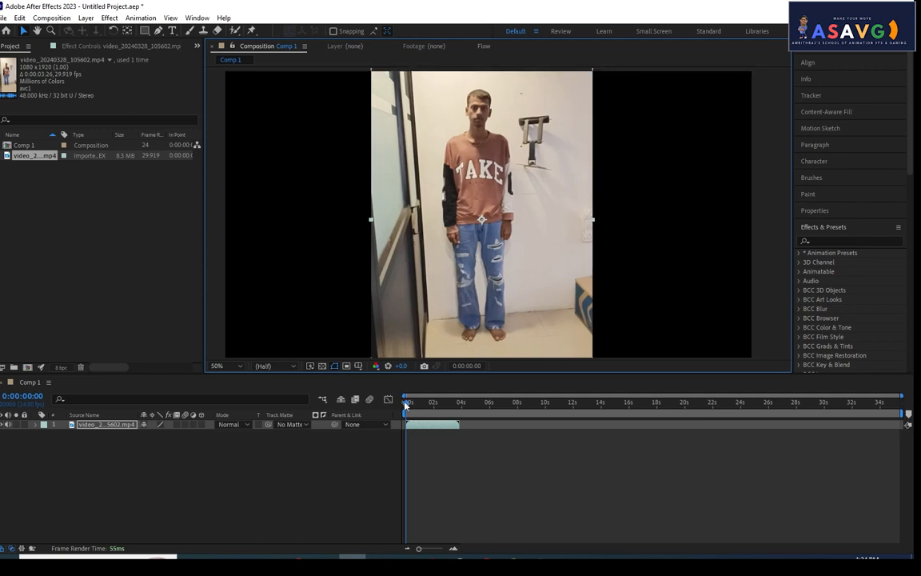
mouse_move(406, 406)
left_mouse_down()
mouse_move(437, 408)
mouse_move(412, 406)
left_mouse_up()
scroll(521, 310, "down", 2)
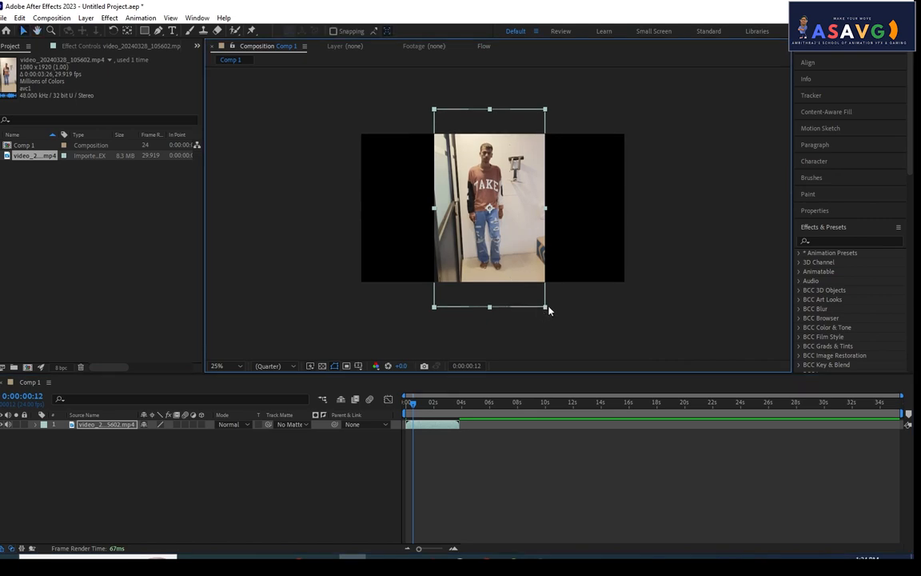
left_click_drag(547, 309, 537, 293)
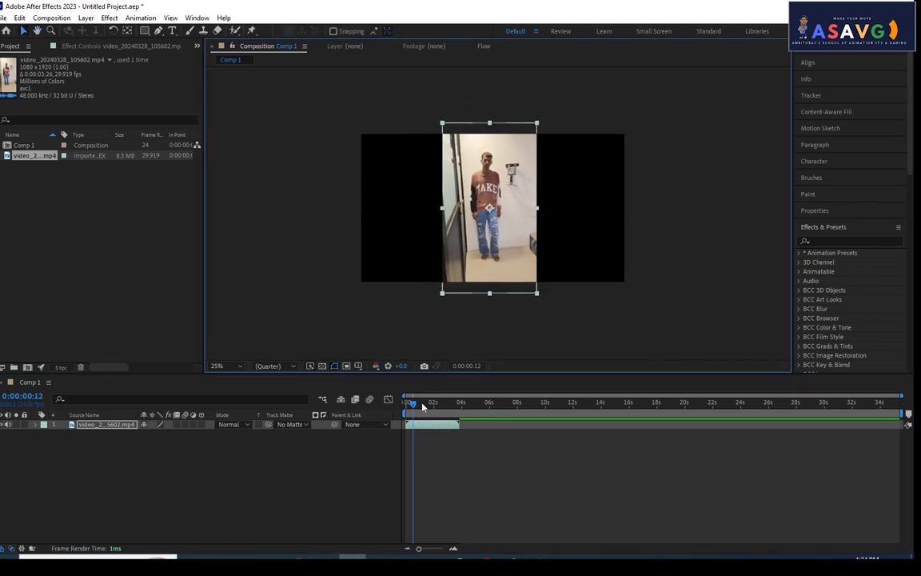
left_click_drag(423, 407, 442, 406)
mouse_move(537, 294)
left_mouse_down()
mouse_move(530, 284)
mouse_move(533, 292)
left_mouse_up()
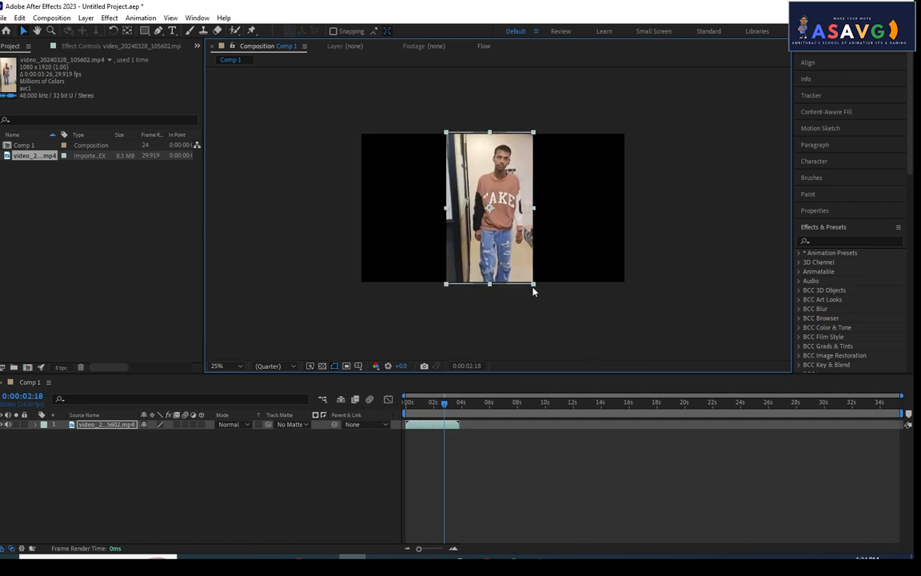
Step: End the work area near the clip's end at 0:00:03:17 and trim the composition to it
left_click(460, 407)
left_click_drag(460, 407, 456, 413)
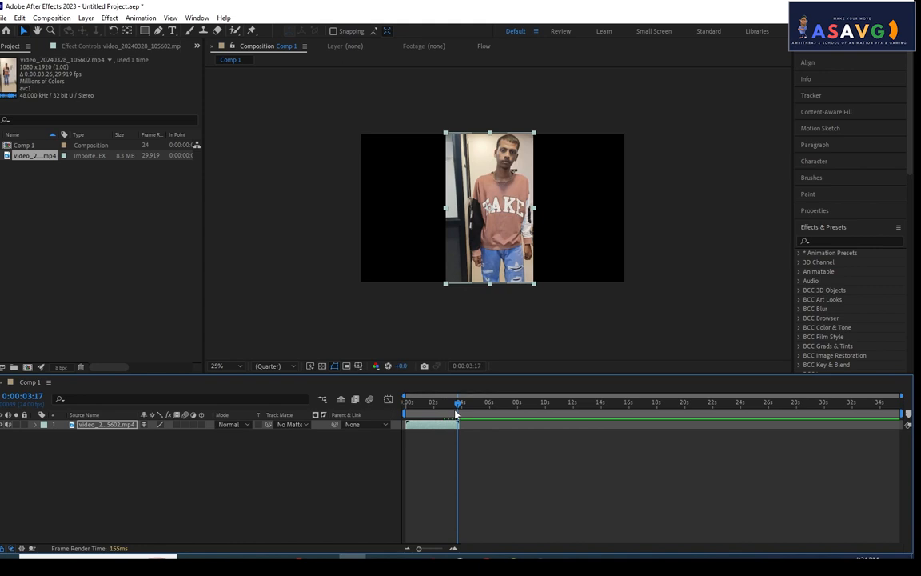
right_click(458, 413)
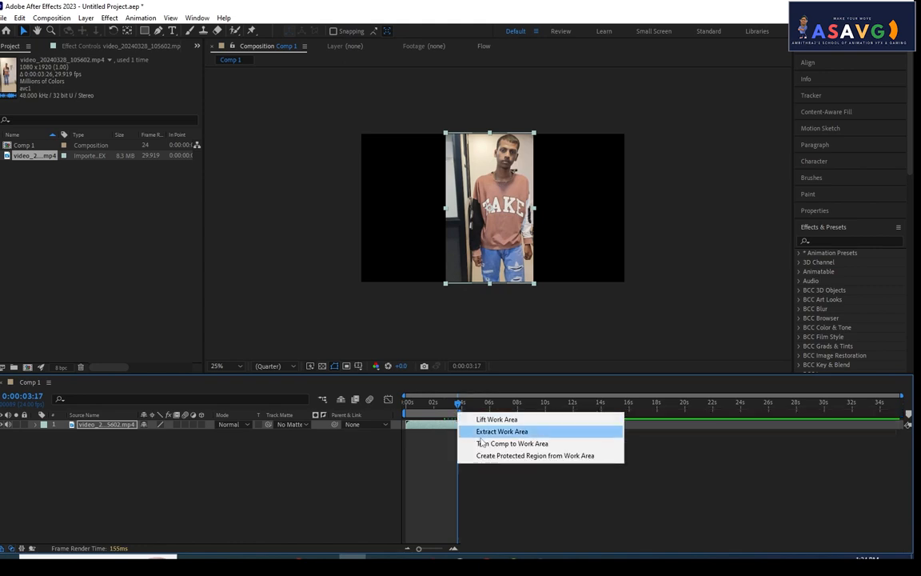
left_click(484, 443)
key("space")
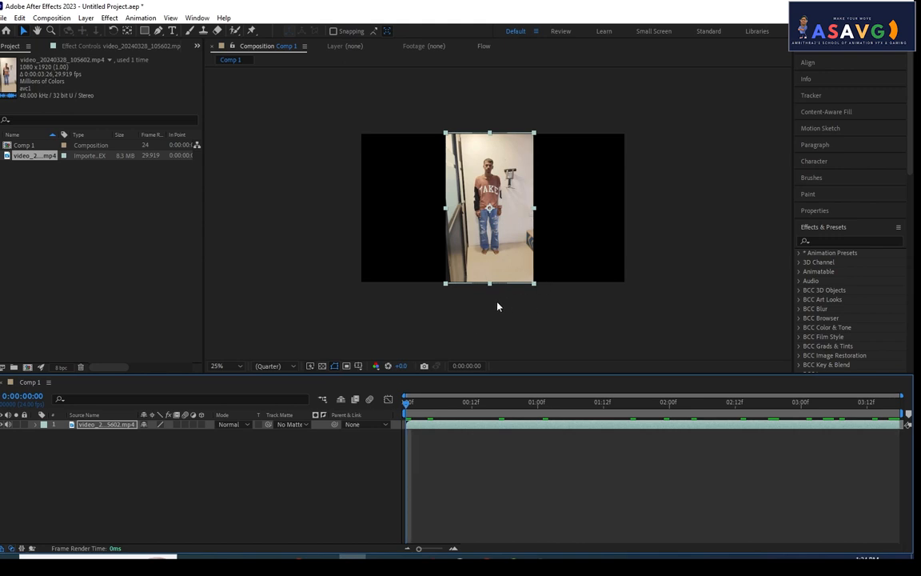
Step: Activate the Roto Brush tool and open the video layer in its own layer view
left_click(235, 30)
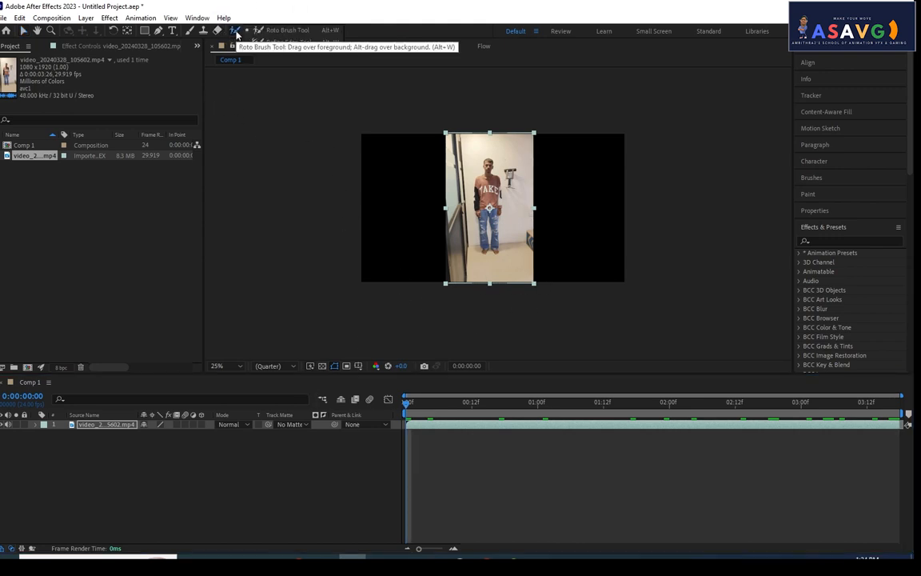
left_click(277, 30)
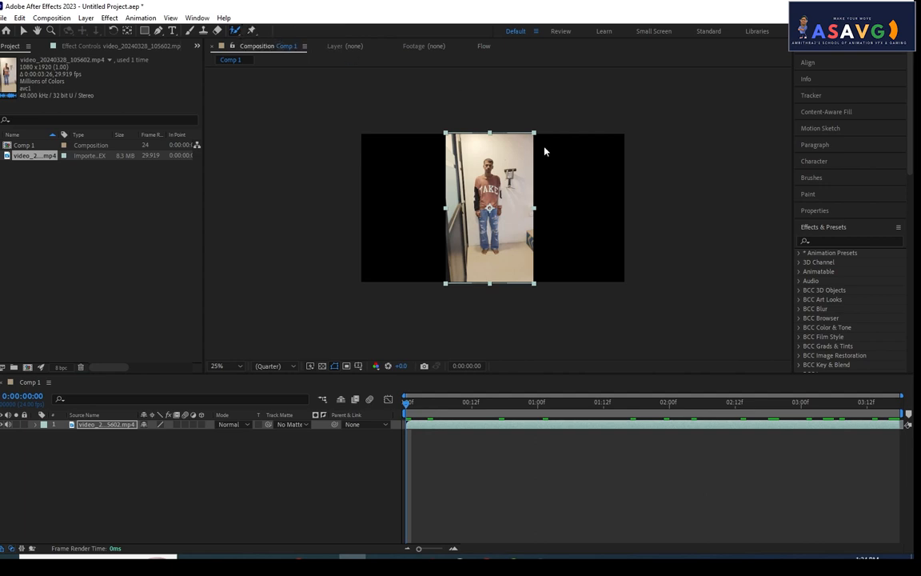
double_click(489, 232)
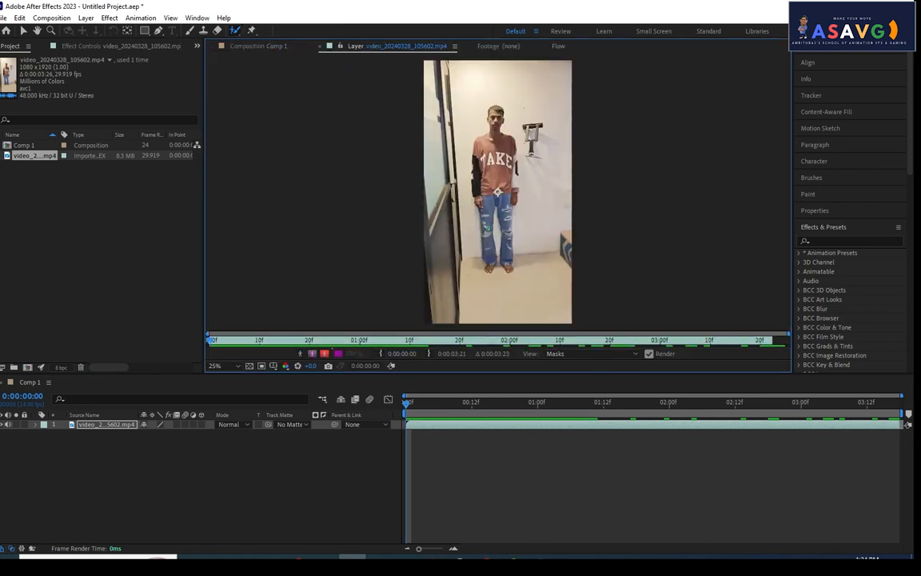
key("period")
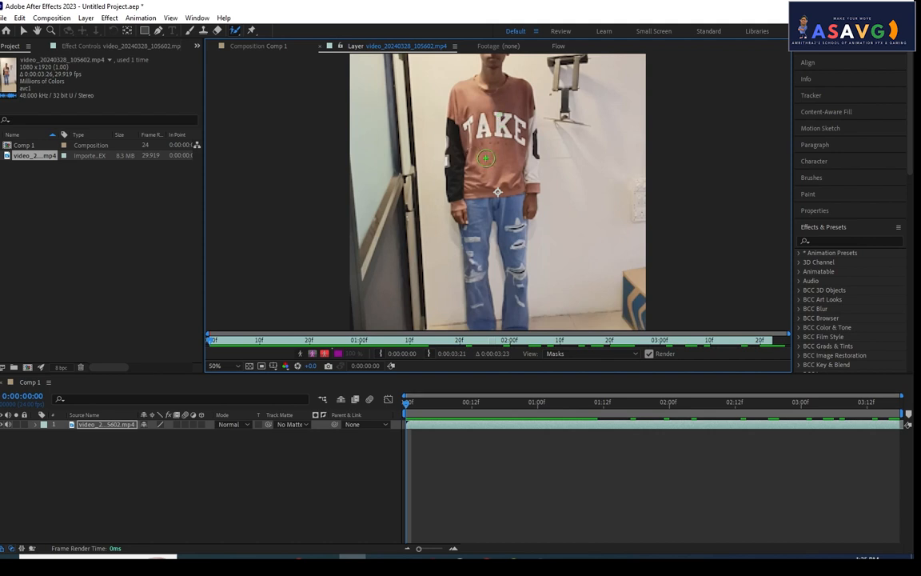
Step: Paint a Roto Brush foreground stroke from the man's head down over the shirt to the black-sleeved arm
left_click_drag(486, 158, 486, 210)
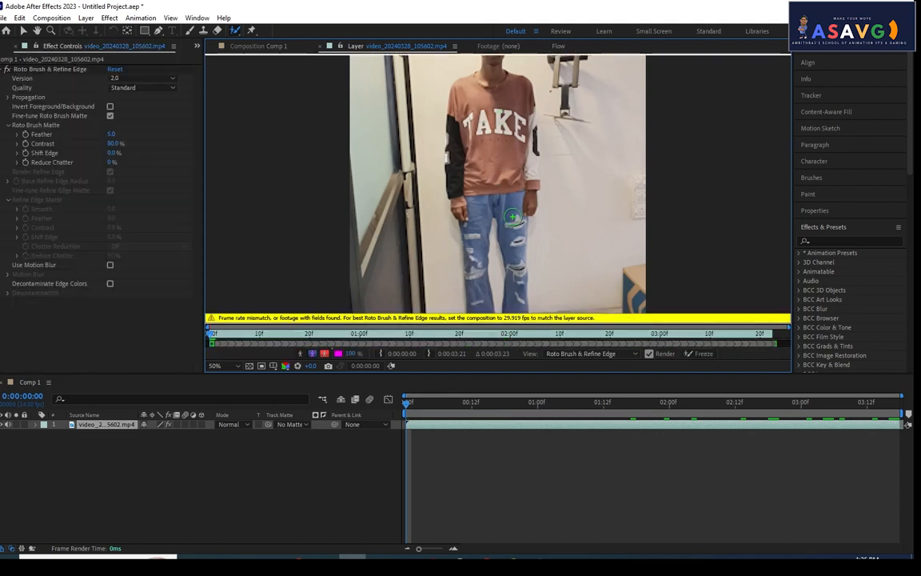
key("comma")
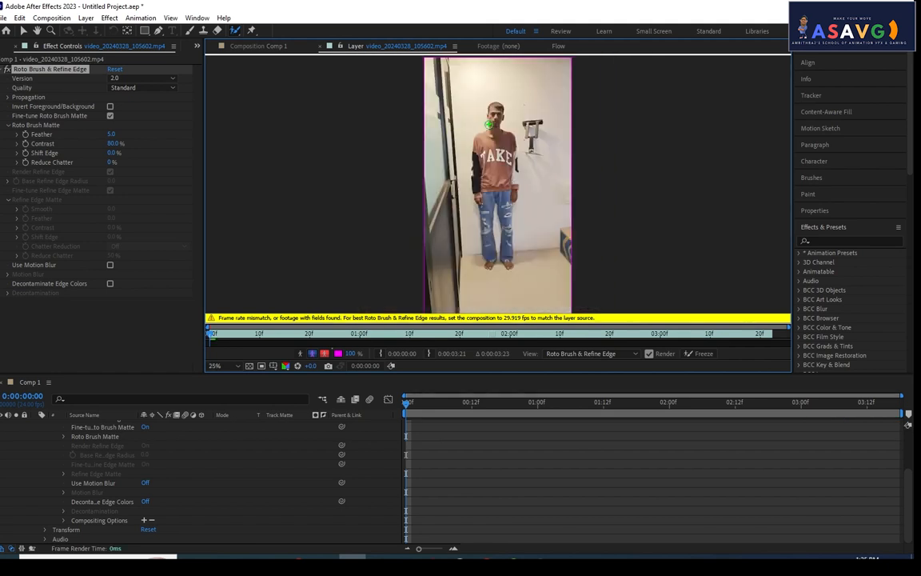
left_click_drag(495, 112, 477, 192)
Step: Add foreground strokes over the lower shirt, the white-sleeved arm's hand, and the leg and foot on that side
key("period")
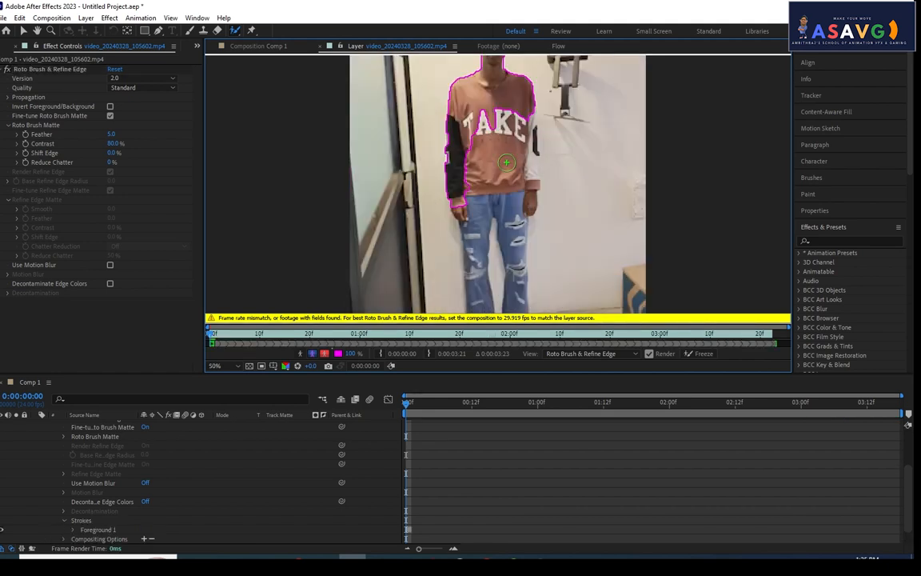
left_click_drag(529, 128, 532, 208)
key("ctrl+z")
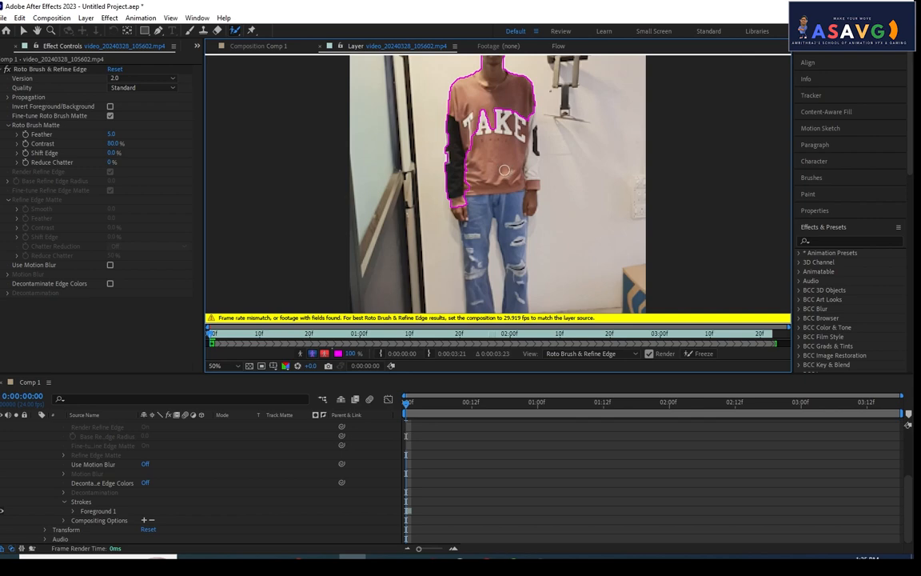
mouse_move(500, 148)
left_mouse_down()
mouse_move(522, 267)
mouse_move(543, 216)
mouse_move(543, 132)
mouse_move(579, 275)
left_mouse_up()
key("comma")
scroll(531, 241, "up", 3)
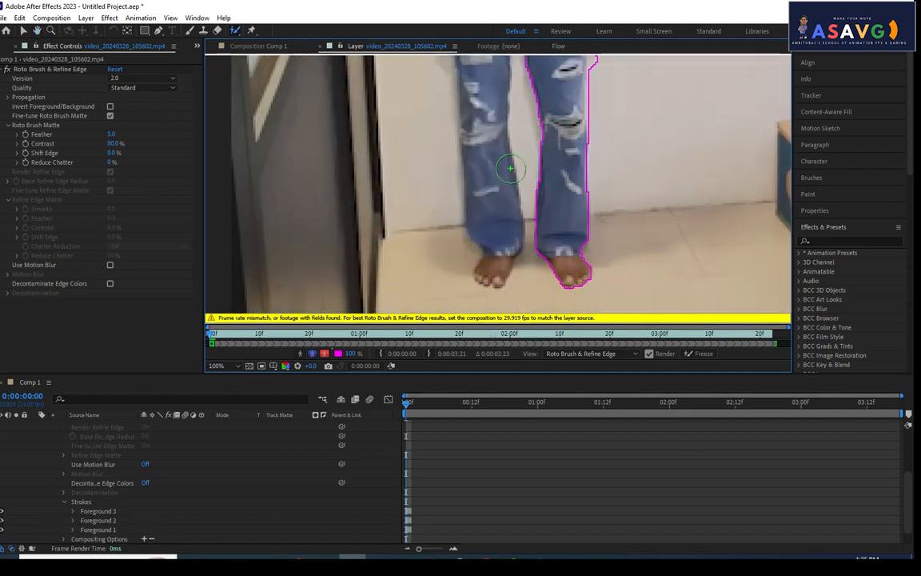
left_click(482, 103)
left_click_drag(491, 150, 489, 272)
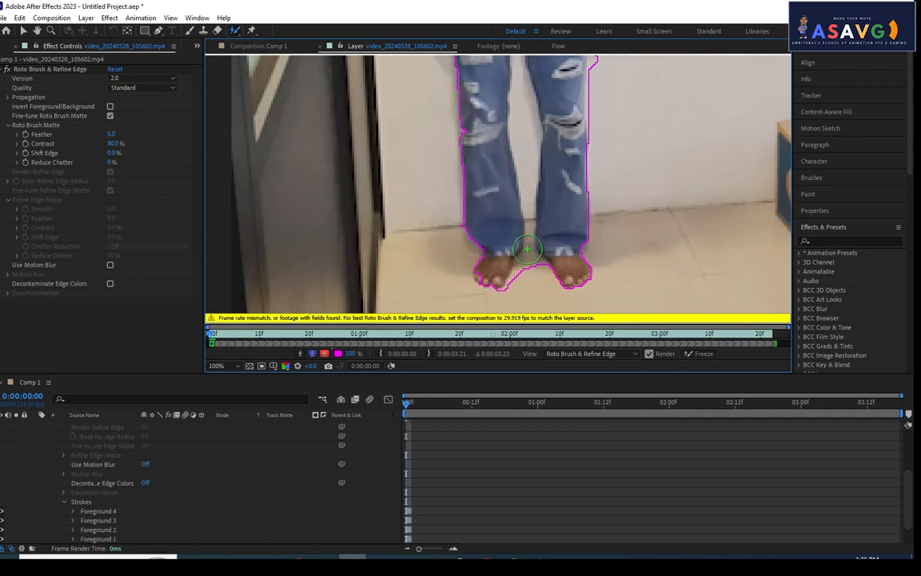
key("ctrl+z")
scroll(546, 196, "down", 3)
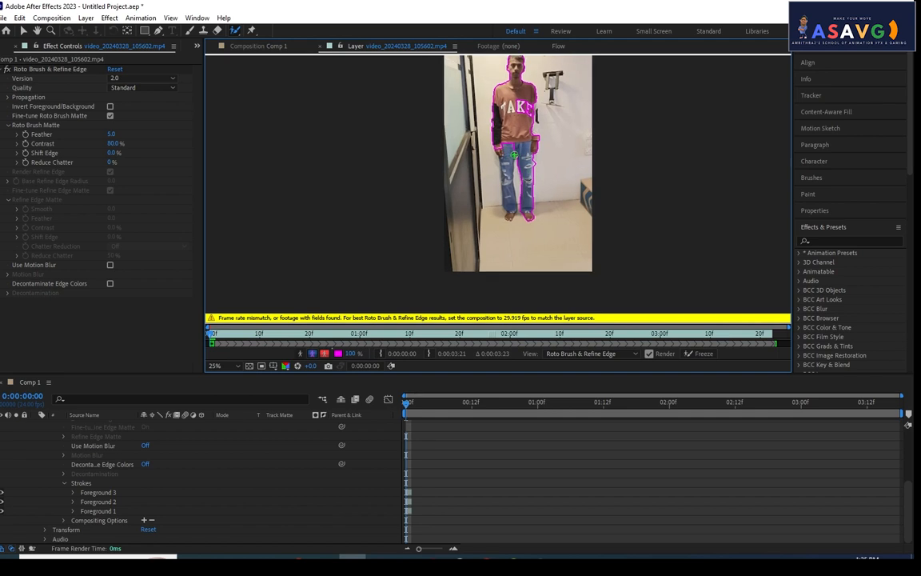
Step: Add foreground strokes down the leg and foot on the black-sleeved side
scroll(506, 105, "up", 1)
mouse_move(506, 105)
left_mouse_down()
mouse_move(502, 151)
mouse_move(521, 196)
mouse_move(516, 168)
mouse_move(521, 246)
left_mouse_up()
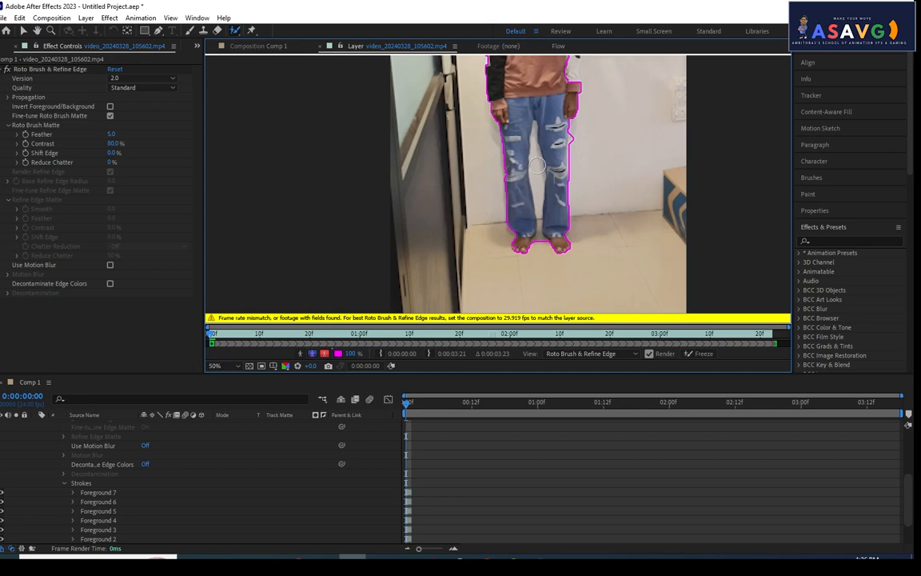
Step: Paint a background stroke down the gap between the legs to exclude the wall from the selection
scroll(531, 147, "up", 2)
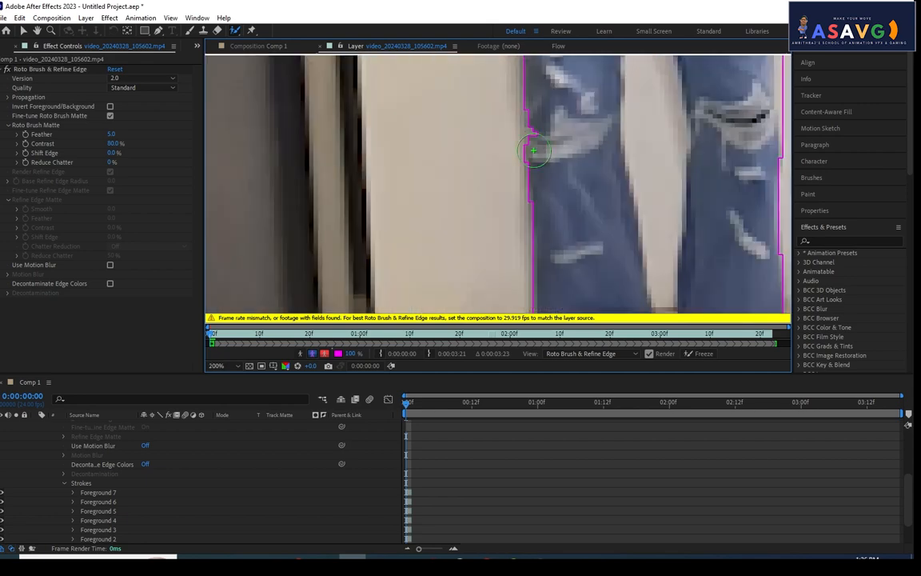
left_click_drag(637, 160, 533, 188)
scroll(508, 154, "down", 1)
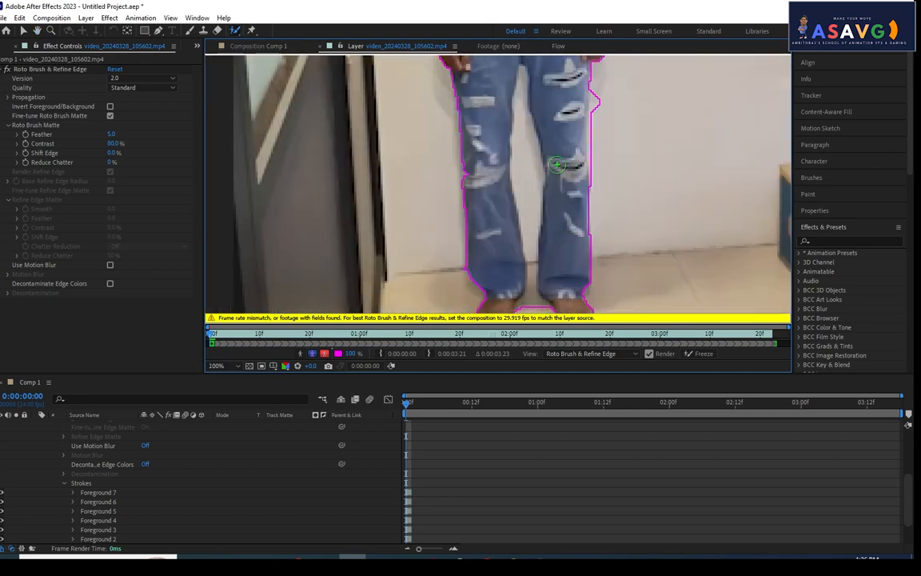
scroll(507, 151, "down", 1)
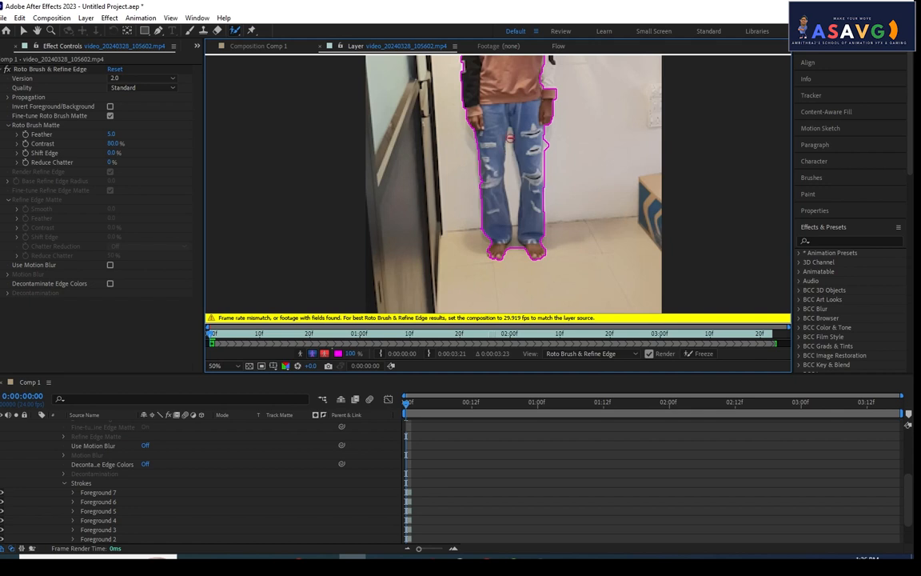
left_click_drag(509, 132, 516, 220)
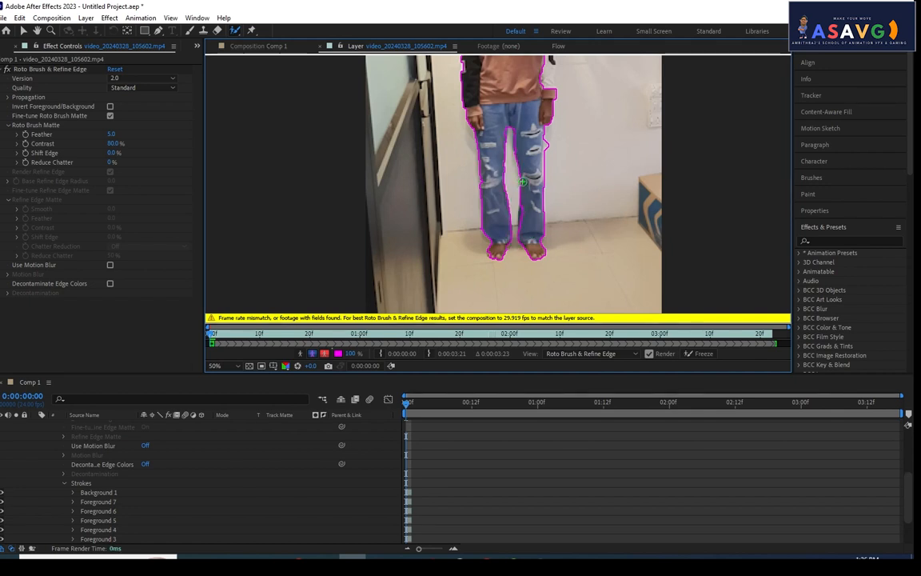
Step: Paint a background stroke over the bump beside the outer thigh below the white-sleeved arm to remove it from the selection
scroll(472, 186, "up", 1)
key("space")
left_click_drag(590, 112, 614, 209)
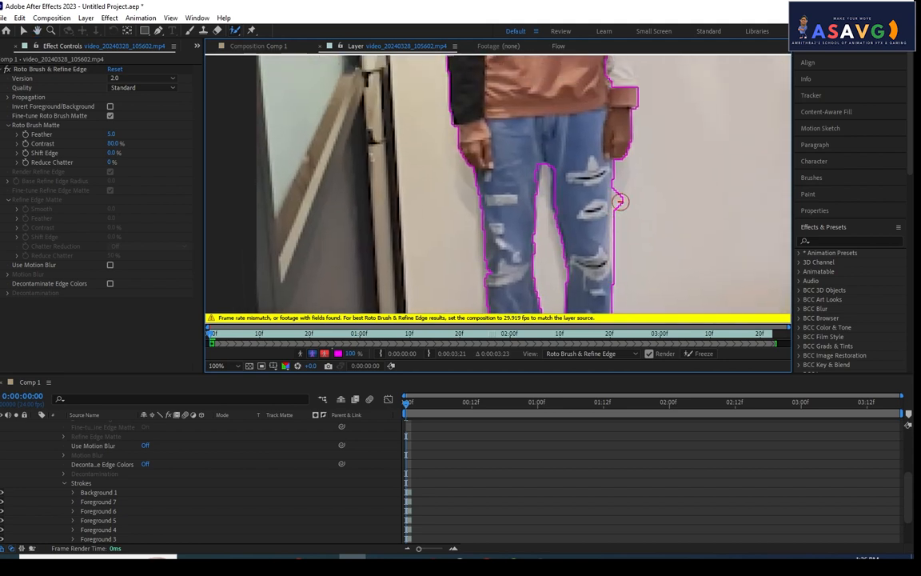
left_click(621, 202)
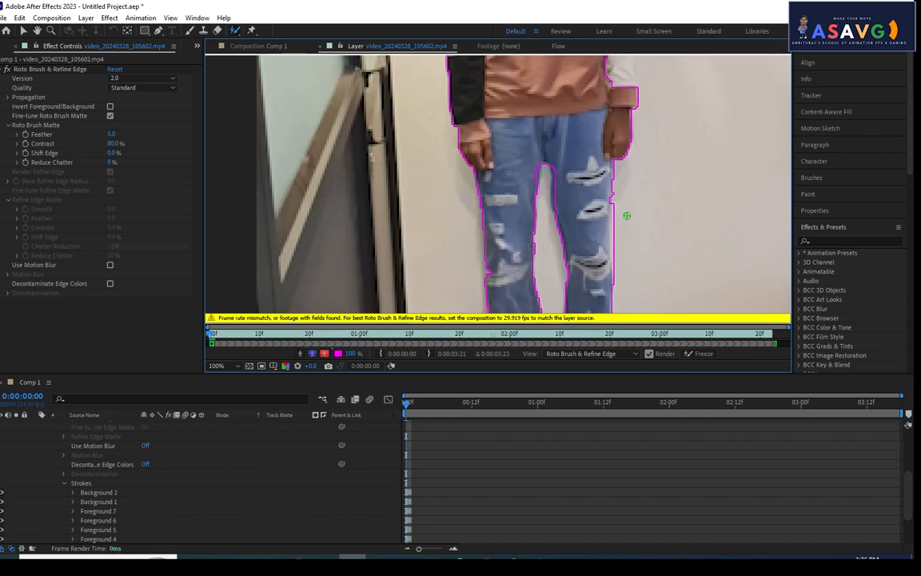
key("comma")
Step: Add foreground strokes down the white sleeve to include it in the Roto Brush selection
left_click_drag(591, 159, 612, 233)
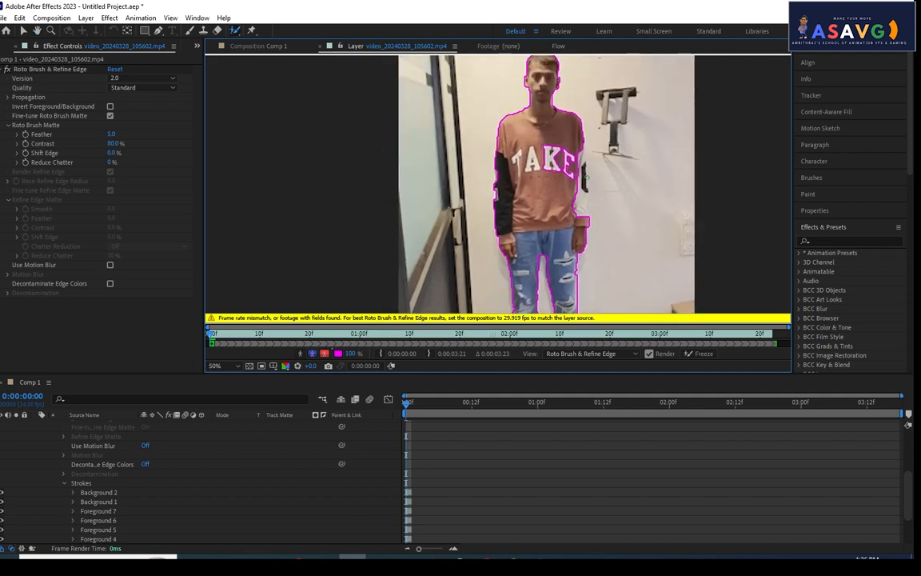
scroll(586, 151, "up", 1)
mouse_move(686, 166)
left_mouse_down()
mouse_move(662, 190)
mouse_move(589, 220)
mouse_move(593, 271)
left_mouse_up()
left_click_drag(591, 170, 605, 224)
key("comma")
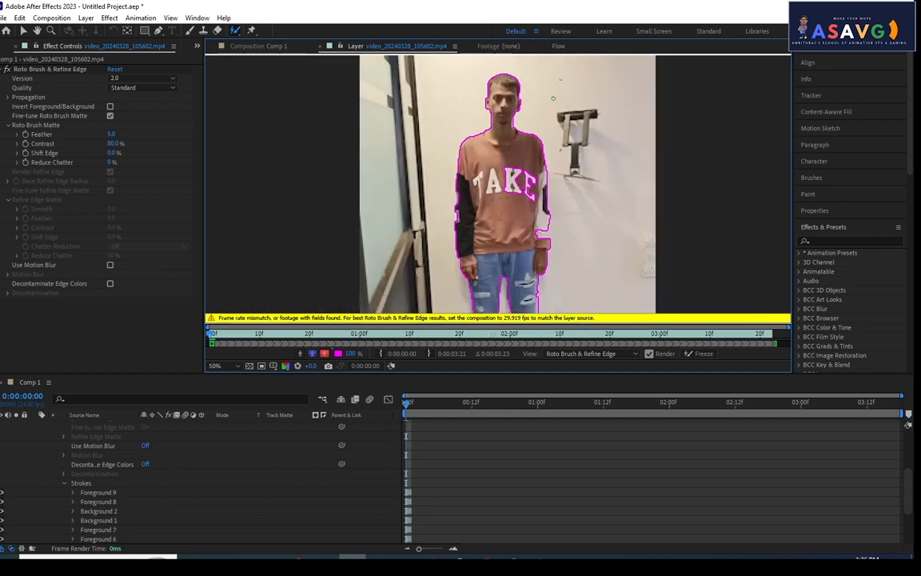
Step: Examine the selection outline around the man's head, shirt, arms and legs
scroll(498, 114, "up", 2)
scroll(498, 113, "down", 4)
scroll(504, 128, "up", 3)
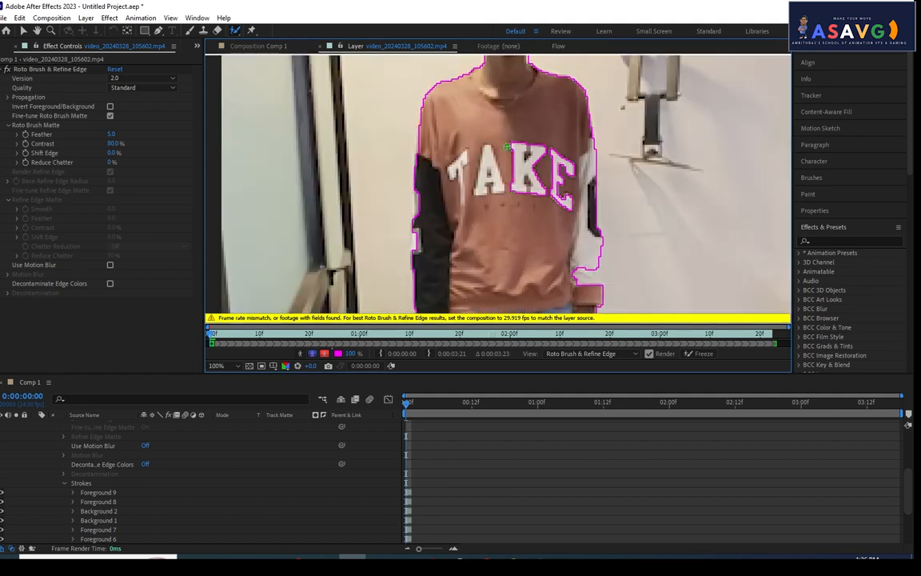
left_click_drag(526, 115, 537, 6)
scroll(552, 184, "down", 1)
left_click_drag(568, 253, 531, 172)
scroll(532, 172, "down", 1)
scroll(531, 172, "up", 1)
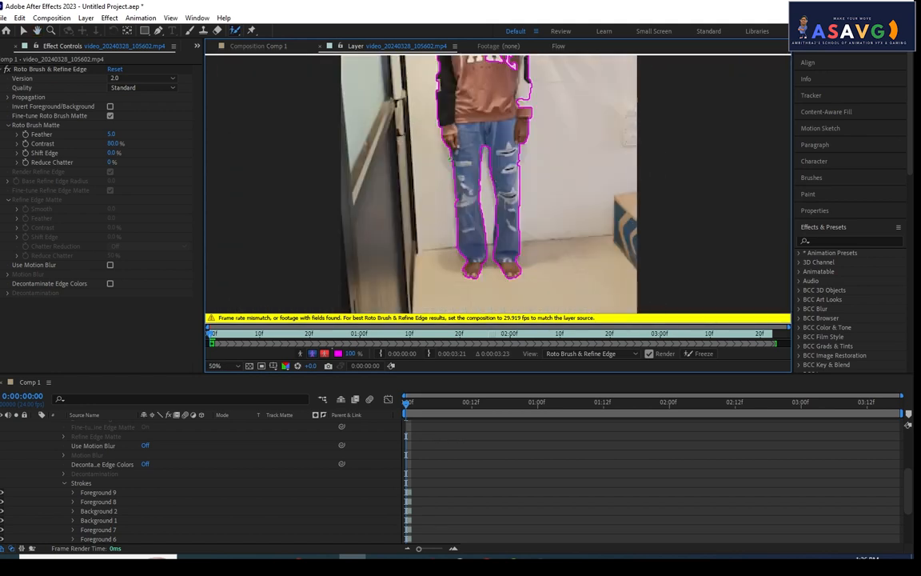
Step: Switch to the Refine Edge tool and paint along the outline of the man's head and hair
left_click(237, 33)
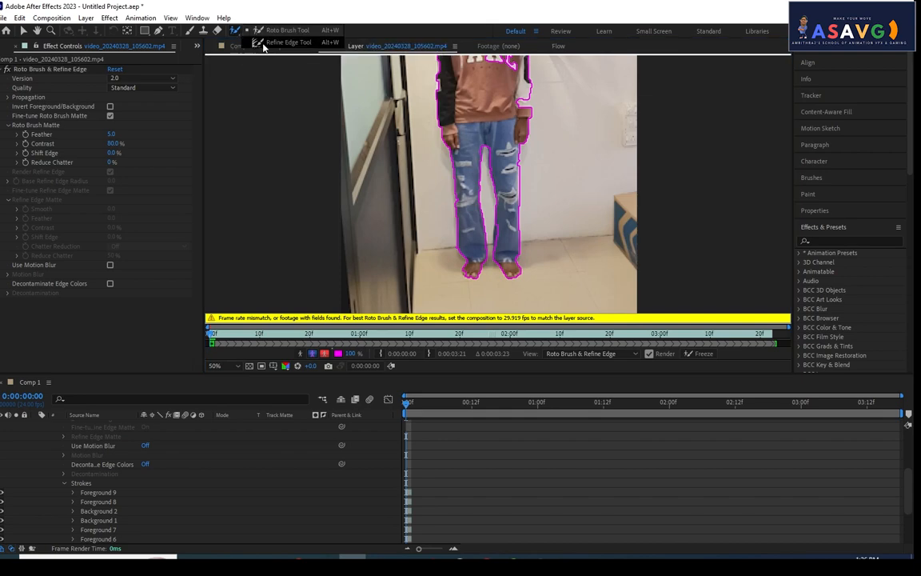
left_click(263, 46)
scroll(450, 108, "up", 2)
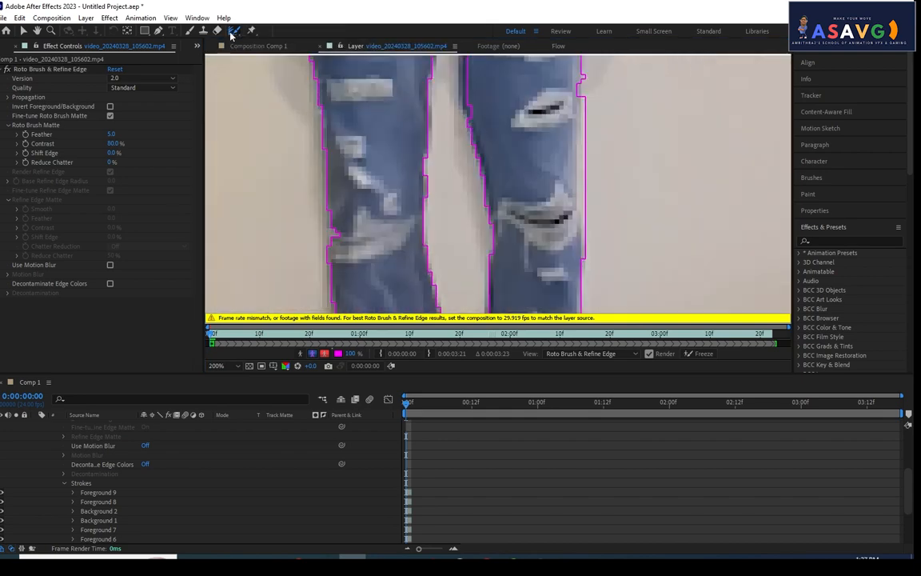
left_click_drag(234, 30, 263, 46)
scroll(445, 109, "down", 4)
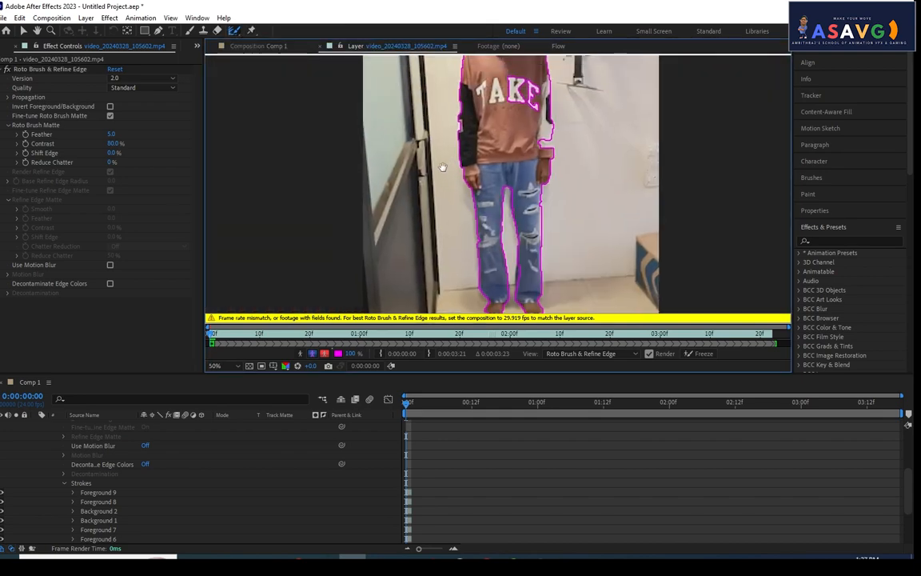
left_click_drag(455, 125, 431, 157)
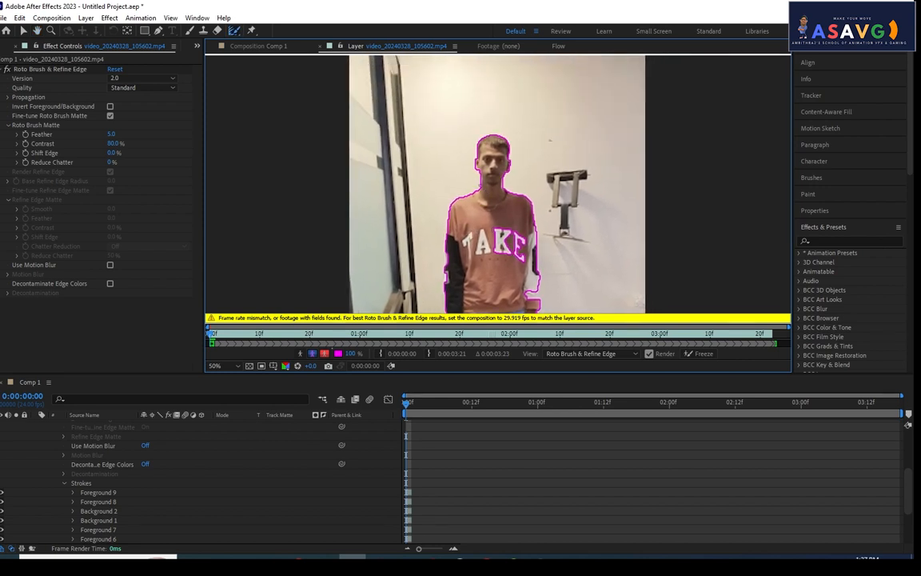
mouse_move(481, 183)
left_mouse_down()
mouse_move(491, 137)
mouse_move(505, 142)
left_mouse_up()
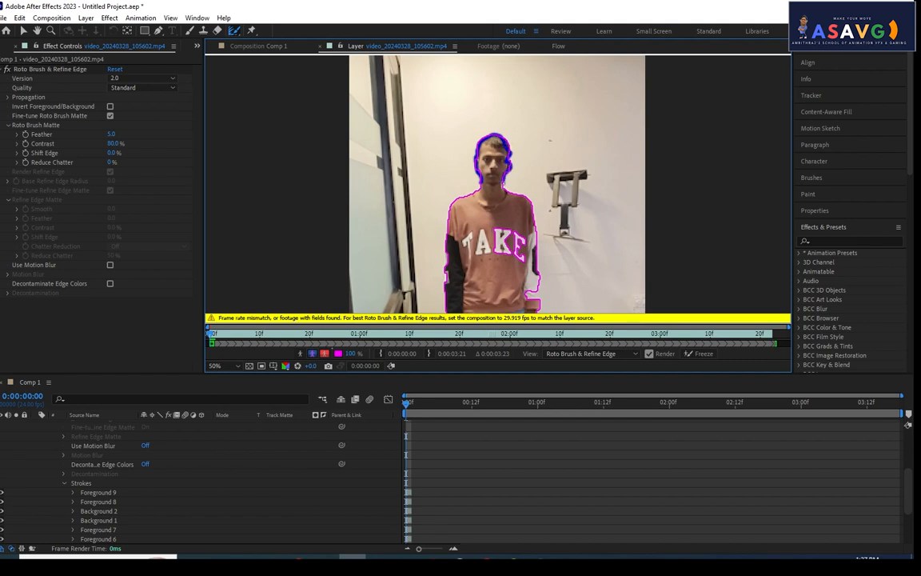
Step: Paint Refine Edge strokes along the shoulder, white sleeve and hand, and along the outlines of the legs
left_click_drag(508, 149, 531, 200)
mouse_move(547, 279)
left_mouse_down()
mouse_move(569, 100)
mouse_move(540, 146)
mouse_move(526, 313)
left_mouse_up()
left_click_drag(527, 307, 541, 229)
mouse_move(545, 228)
left_mouse_down()
mouse_move(512, 117)
mouse_move(508, 222)
left_mouse_up()
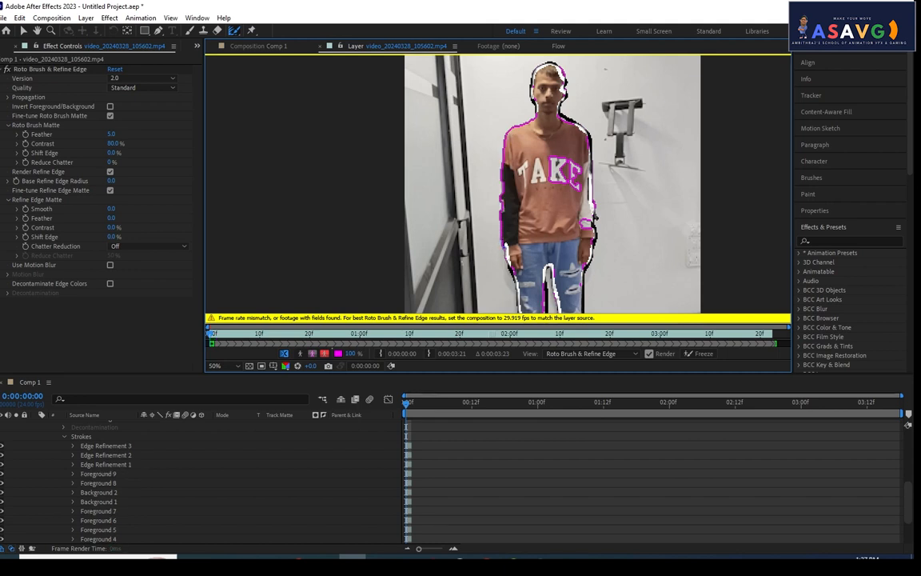
Step: Paint Refine Edge strokes along the outer edge of the man's black sleeve and over the adjoining shoulder and neck
scroll(503, 244, "up", 3)
scroll(518, 266, "down", 2)
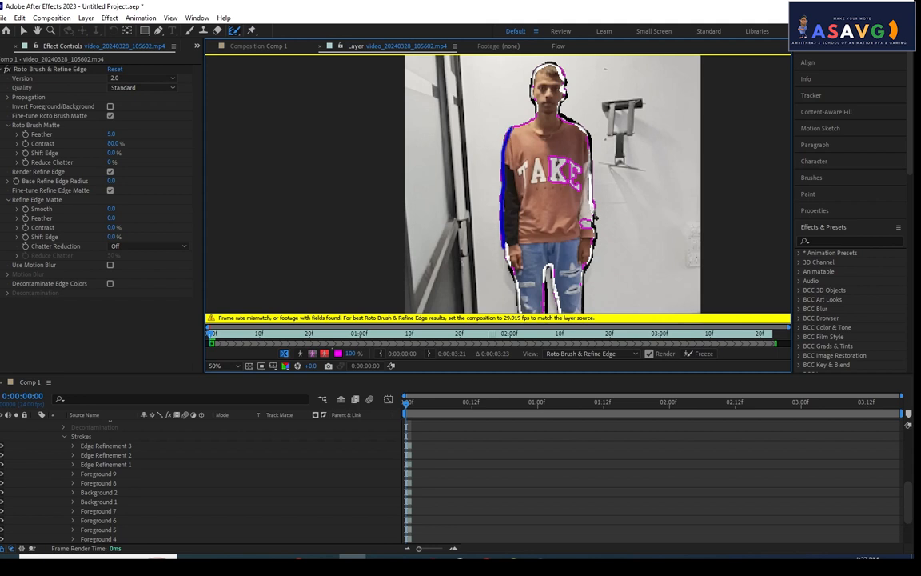
left_click_drag(531, 118, 540, 102)
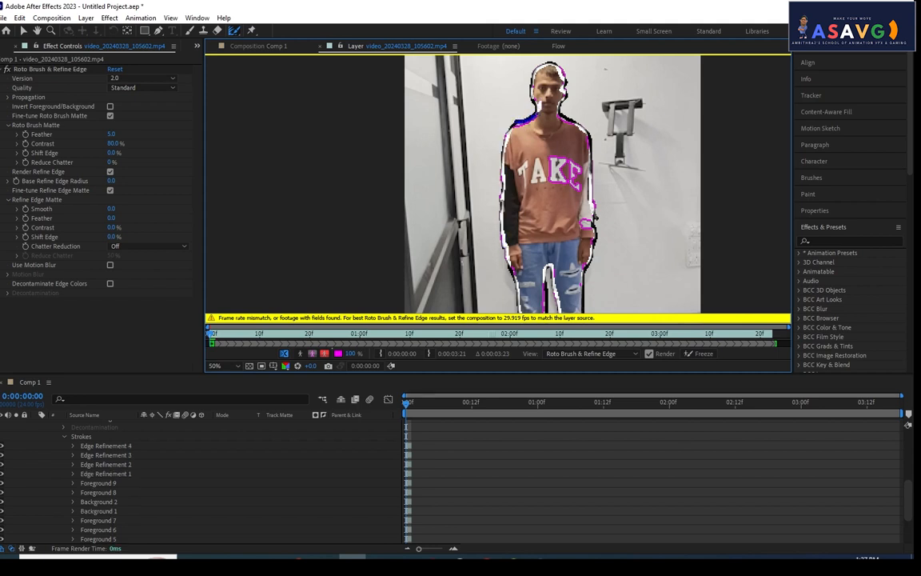
left_click_drag(519, 125, 538, 113)
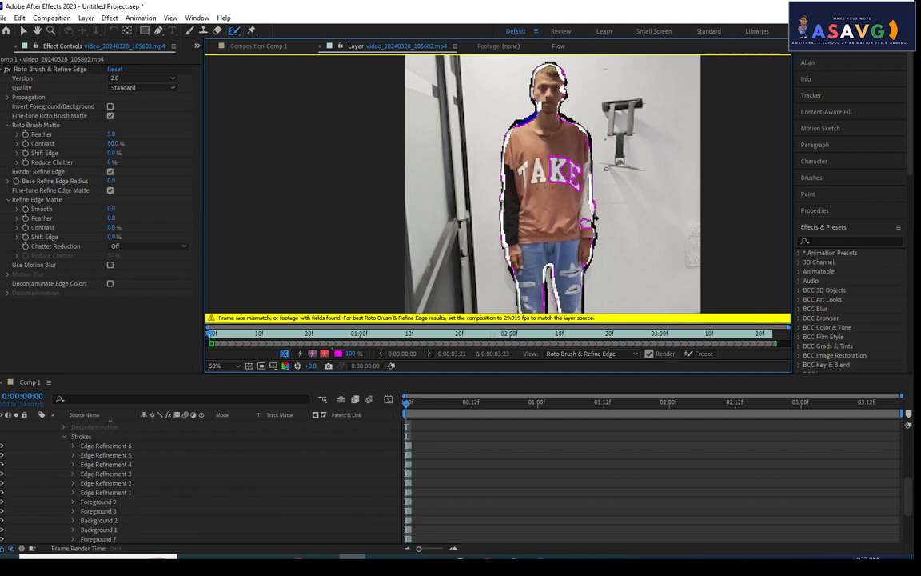
Step: Display the alpha matte, paint Refine Edge strokes over the hole at the shirt's letter K, and undo the erasing stroke
key("comma")
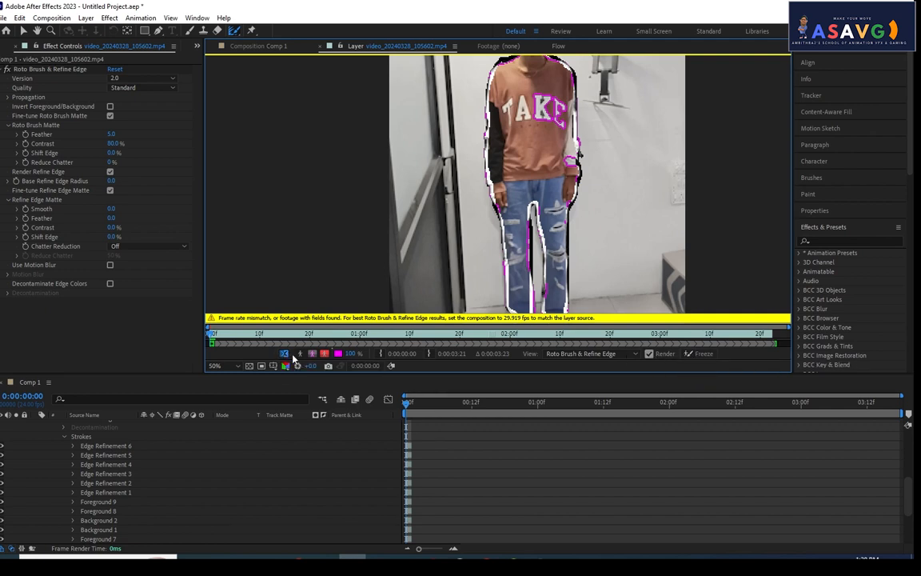
left_click(301, 354)
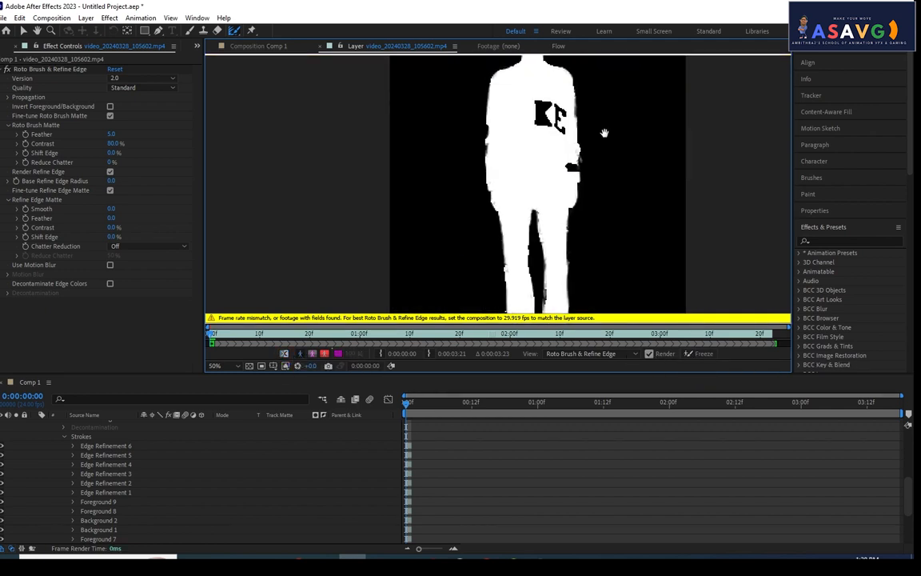
scroll(564, 169, "up", 2)
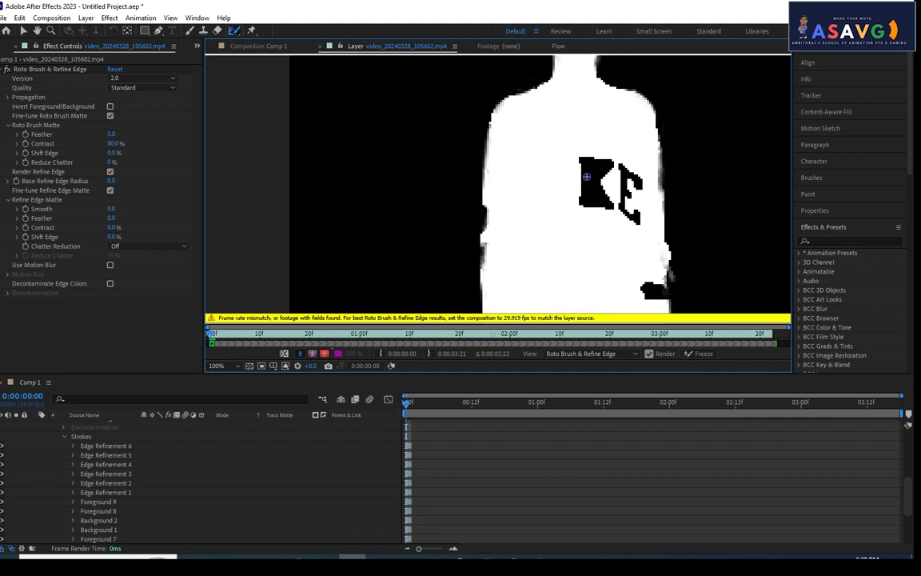
mouse_move(590, 164)
left_mouse_down()
mouse_move(592, 199)
mouse_move(599, 188)
mouse_move(599, 216)
left_mouse_up()
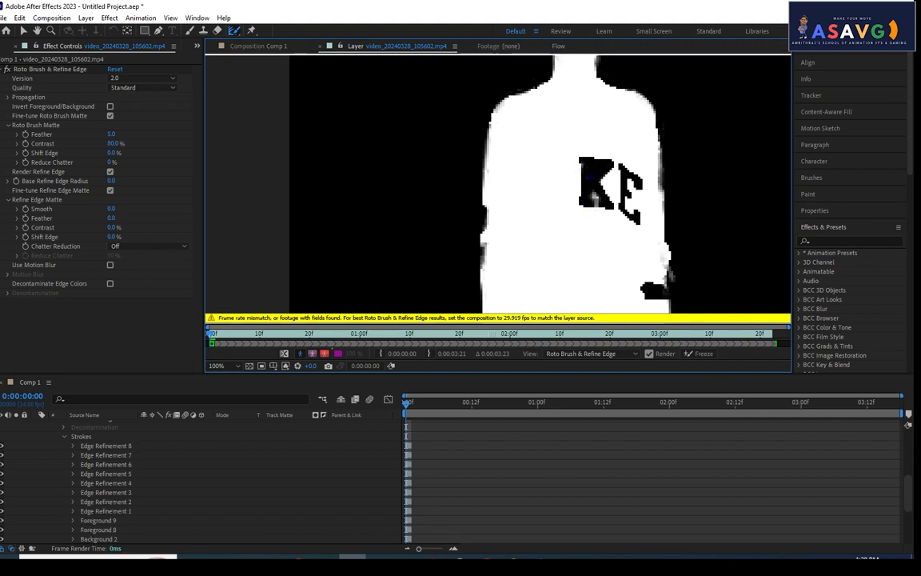
left_click_drag(590, 177, 602, 186)
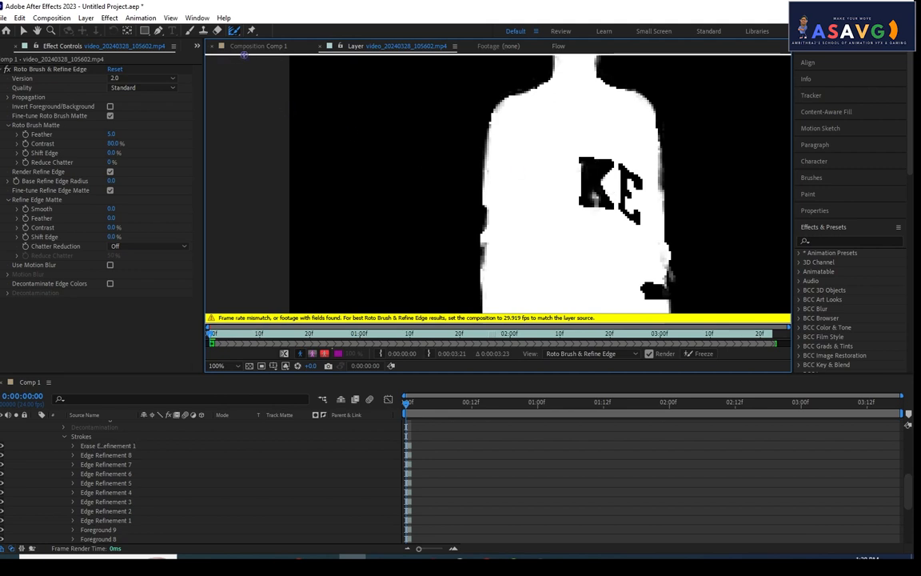
key("ctrl+z")
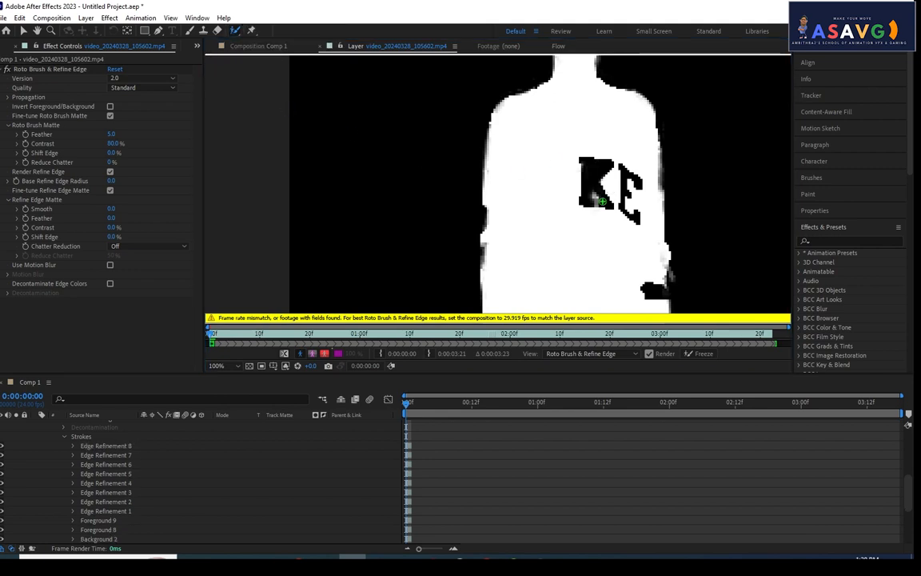
Step: Switch to the Roto Brush and paint foreground strokes to fill the matte holes at the letters K and E and the white sleeve
left_click_drag(583, 162, 598, 214)
left_click(588, 214)
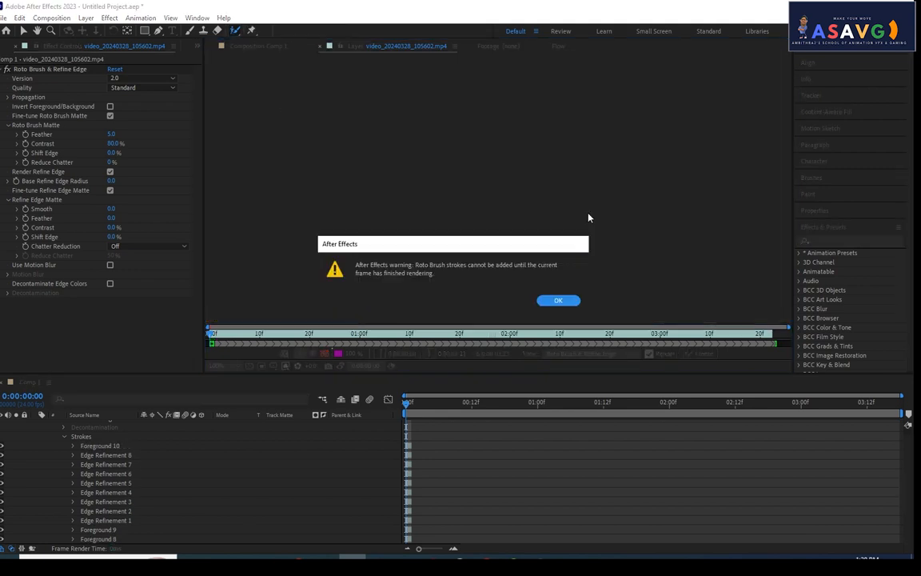
left_click(559, 300)
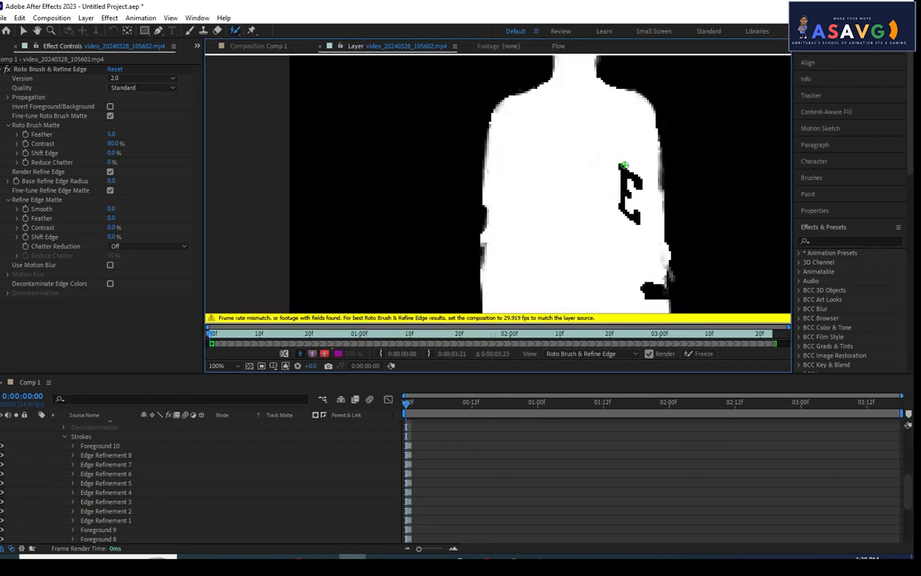
left_click_drag(624, 229, 631, 173)
left_click_drag(625, 263, 612, 234)
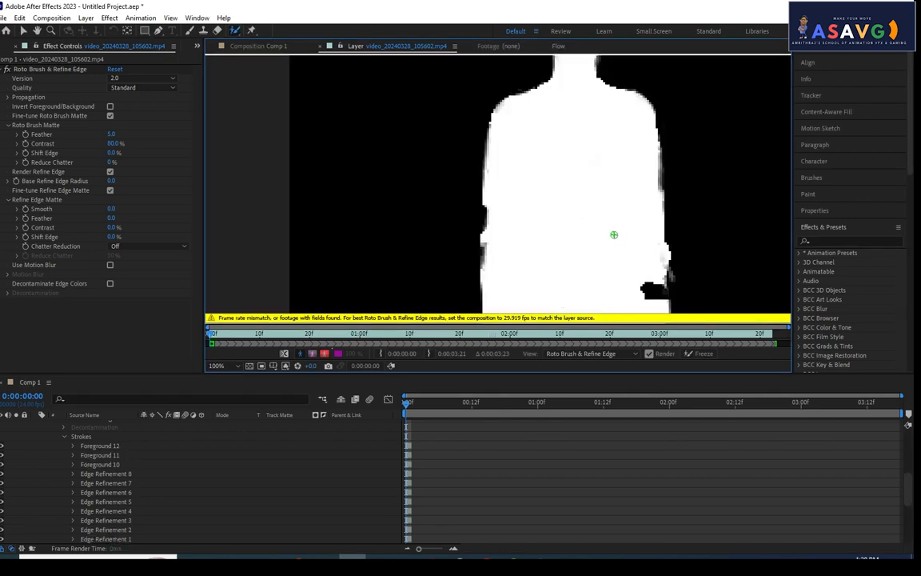
mouse_move(630, 281)
left_mouse_down()
mouse_move(604, 197)
mouse_move(631, 216)
left_mouse_up()
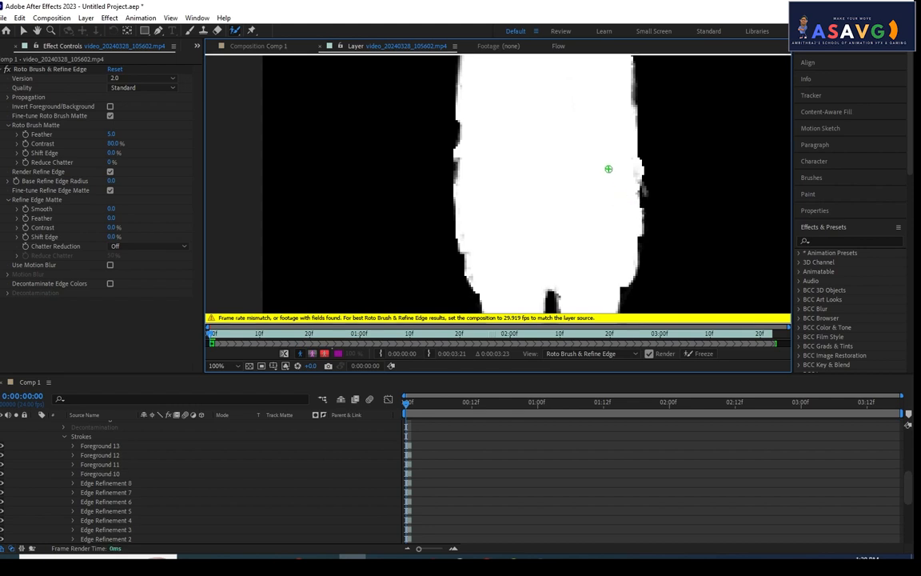
Step: Add foreground strokes along the inner edge of the lower leg beside the gap between the legs
scroll(594, 182, "down", 3)
scroll(529, 260, "up", 1)
left_click_drag(558, 205, 579, 80)
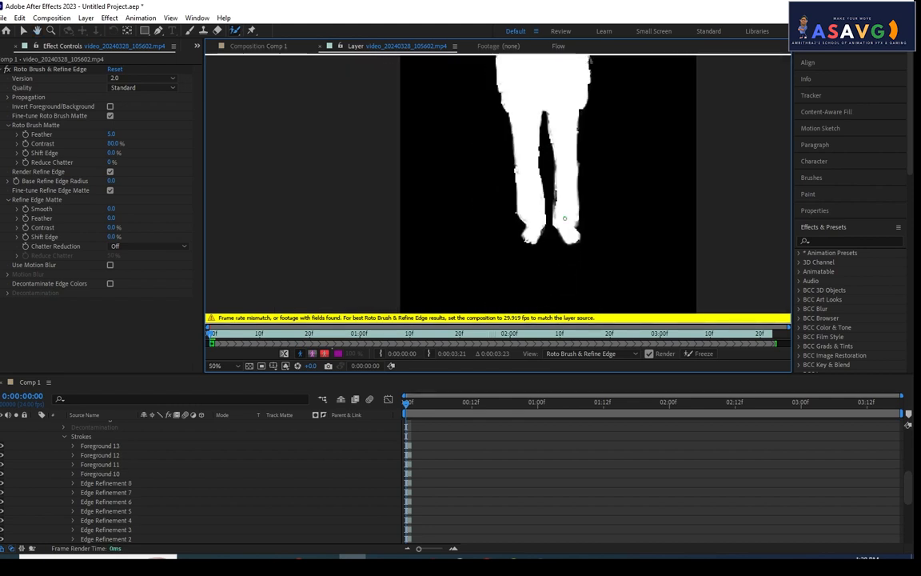
scroll(567, 227, "up", 1)
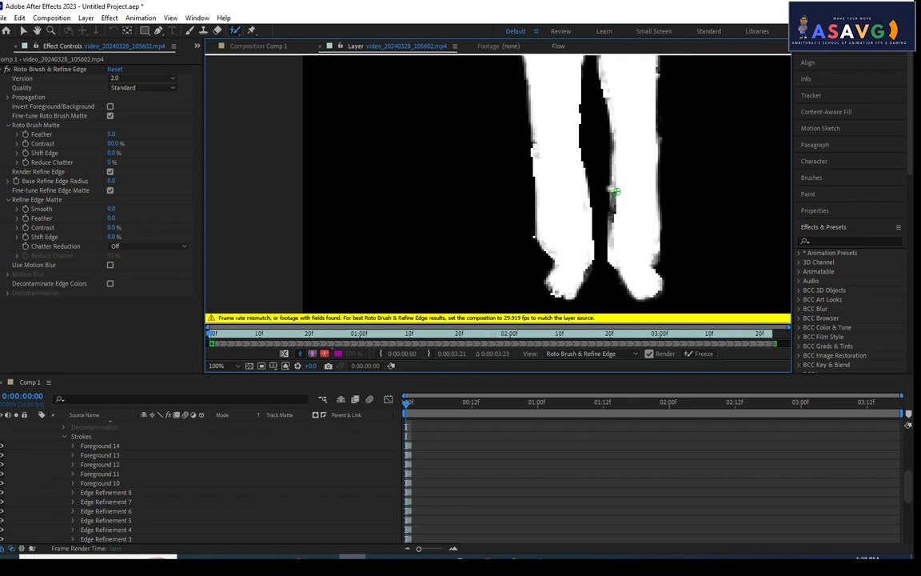
left_click_drag(611, 194, 610, 267)
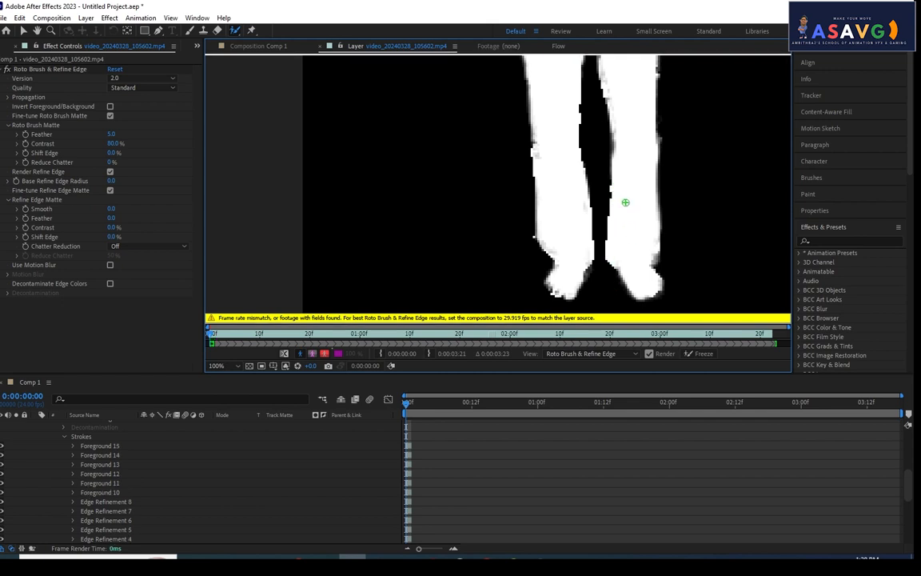
left_click(616, 165)
scroll(633, 259, "down", 1)
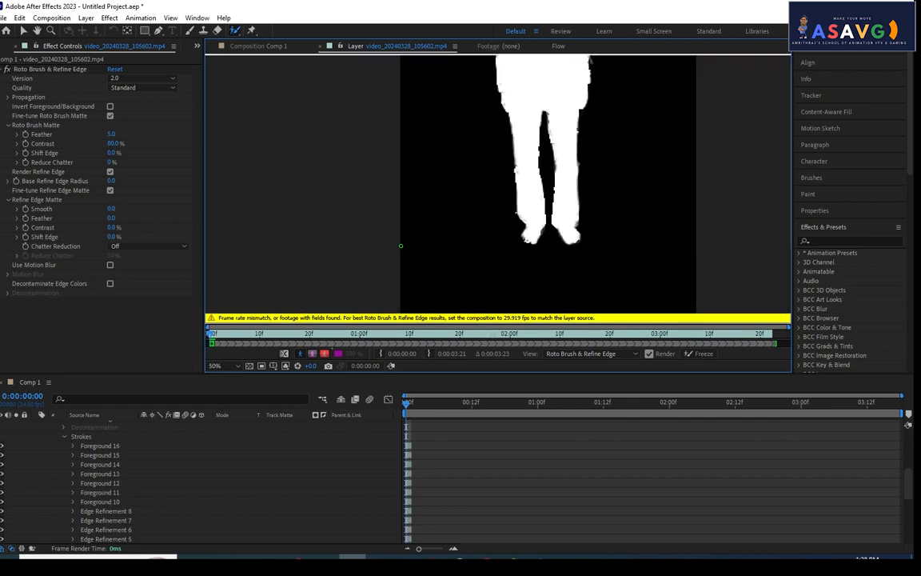
Step: Show the matte as a red alpha overlay and paint background strokes to remove the bright fringe beside the neck and jaw
left_click(324, 353)
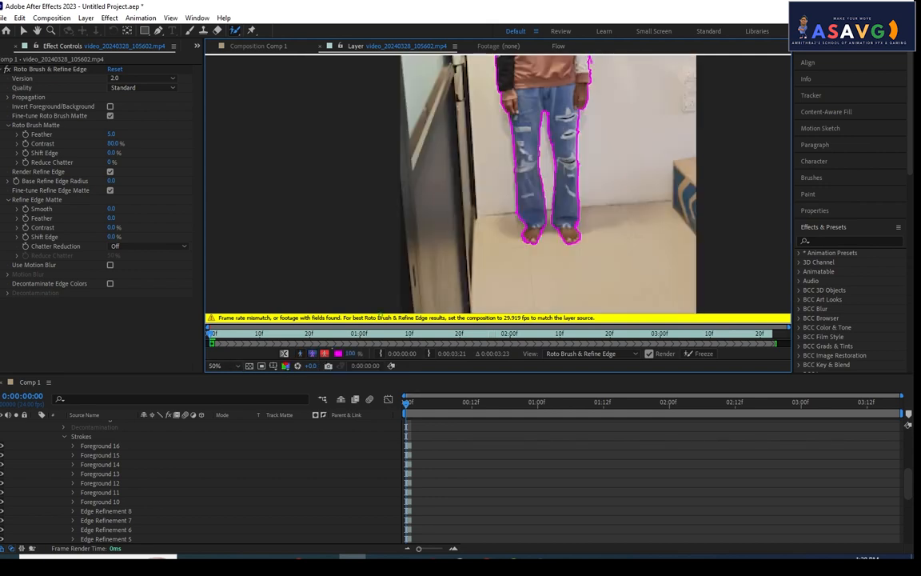
left_click(325, 354)
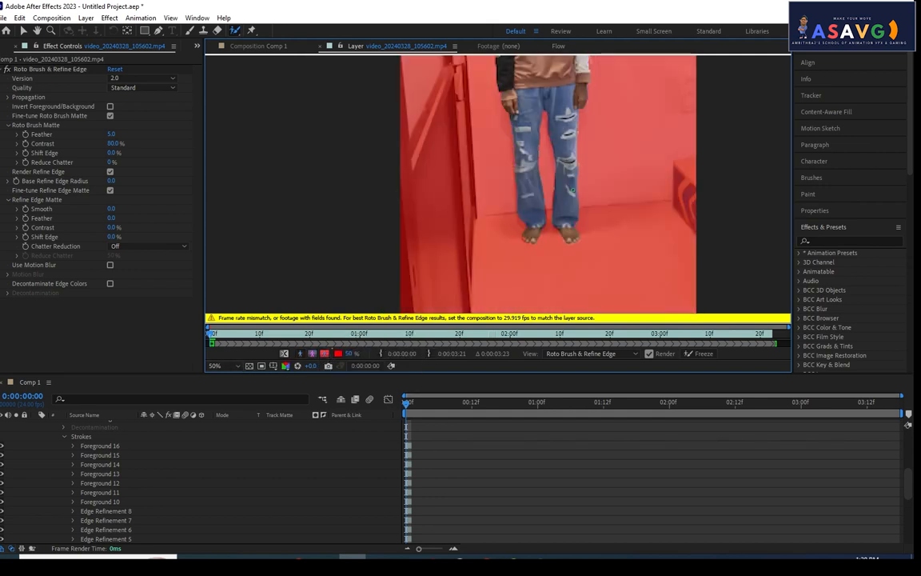
key("space")
left_click_drag(586, 163, 581, 320)
scroll(565, 123, "up", 2)
key("space")
left_click_drag(565, 123, 365, 270)
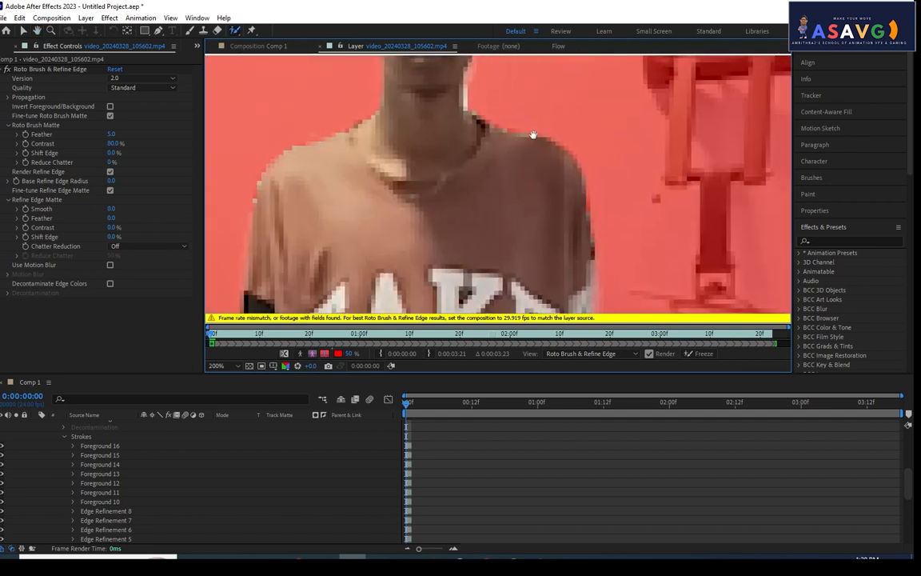
left_click_drag(534, 135, 533, 214)
left_click_drag(459, 202, 462, 164)
key("ctrl+z")
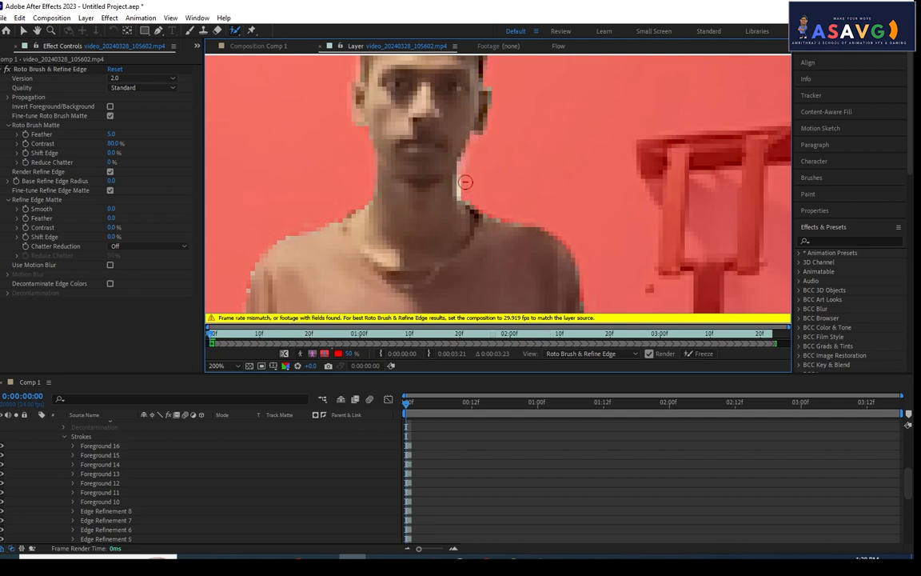
mouse_move(460, 177)
left_mouse_down("alt")
mouse_move(465, 212)
mouse_move(462, 176)
left_mouse_up("alt")
left_click(461, 189, "alt")
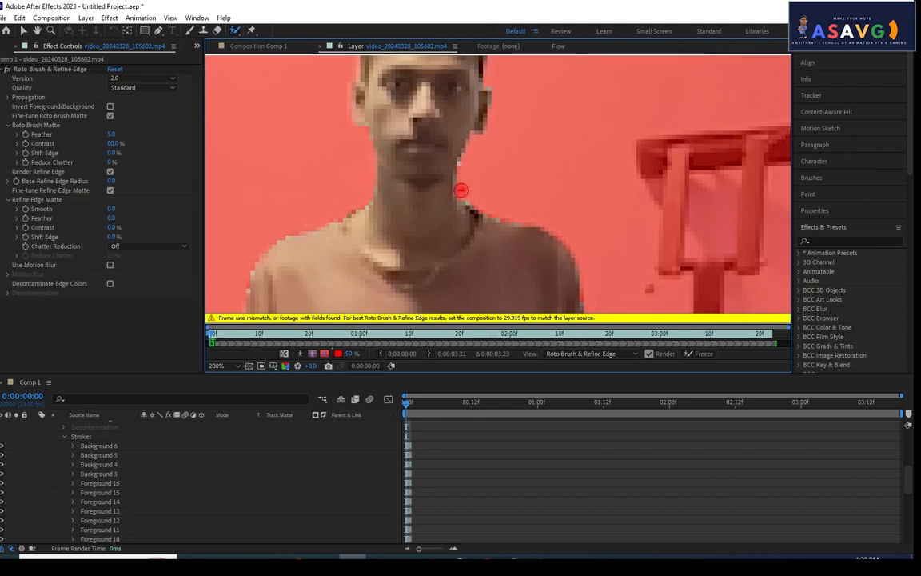
left_click(460, 164, "alt")
Step: Change the alpha overlay colour to blue
scroll(477, 169, "down", 4)
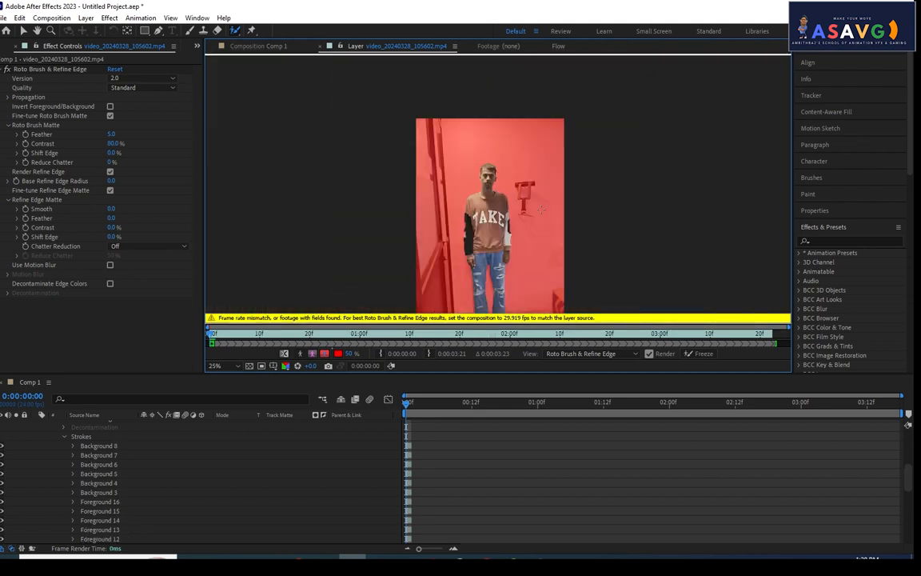
left_click_drag(500, 255, 504, 196)
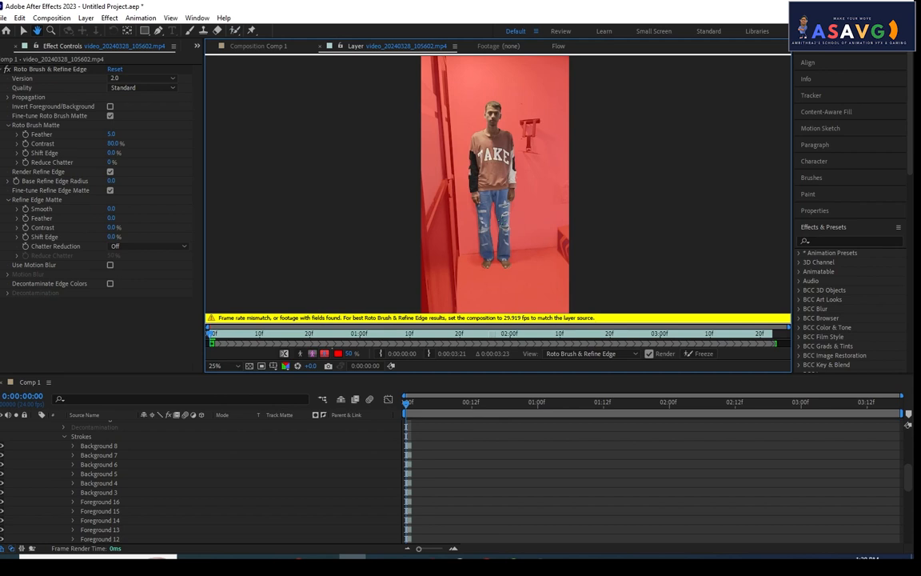
left_click(338, 355)
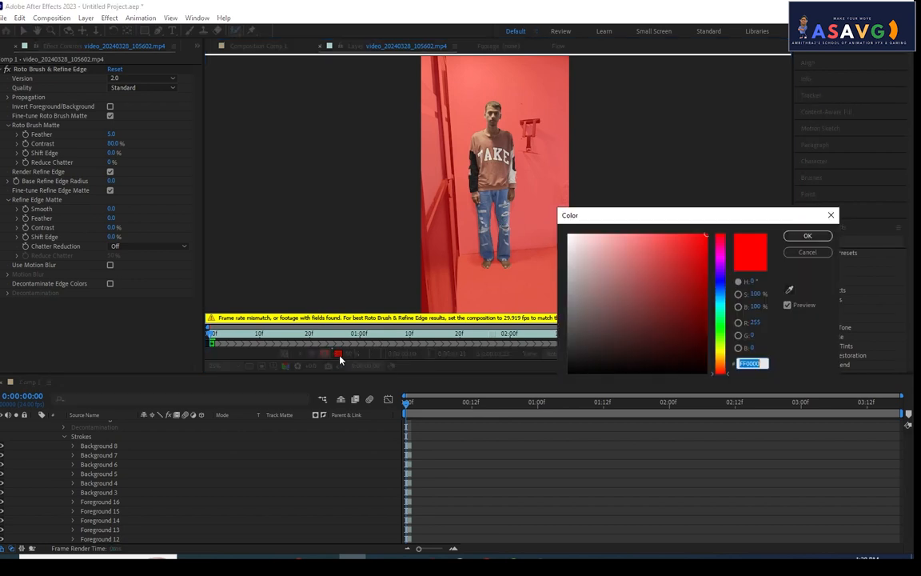
left_click(650, 270)
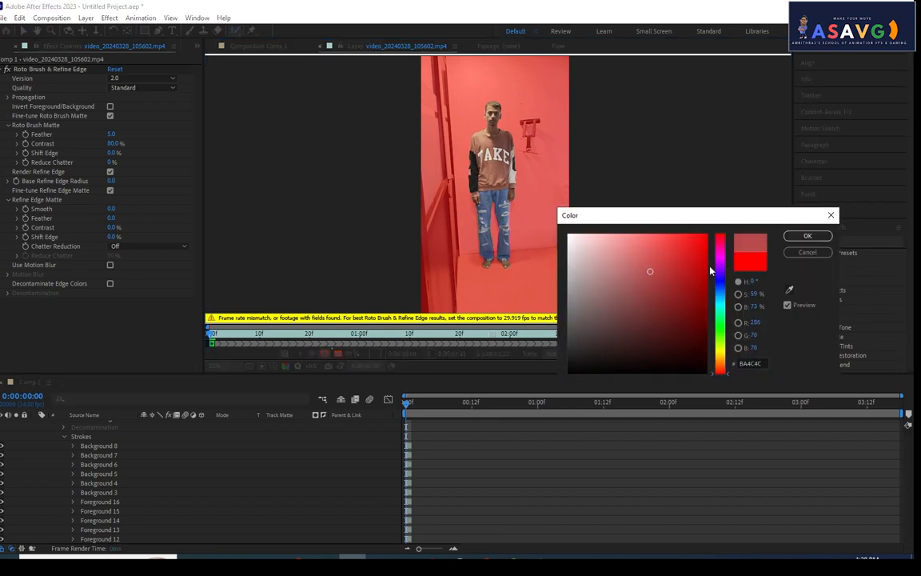
left_click(717, 276)
left_click(702, 251)
left_click(808, 236)
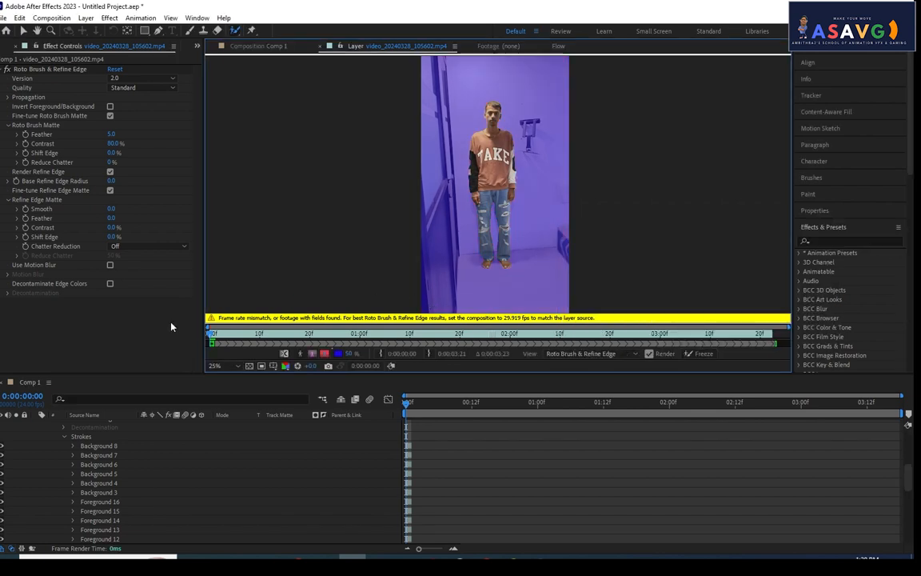
Step: Turn off the alpha overlay and examine the man's cutout against black from head to feet
key("period")
scroll(451, 248, "up", 2)
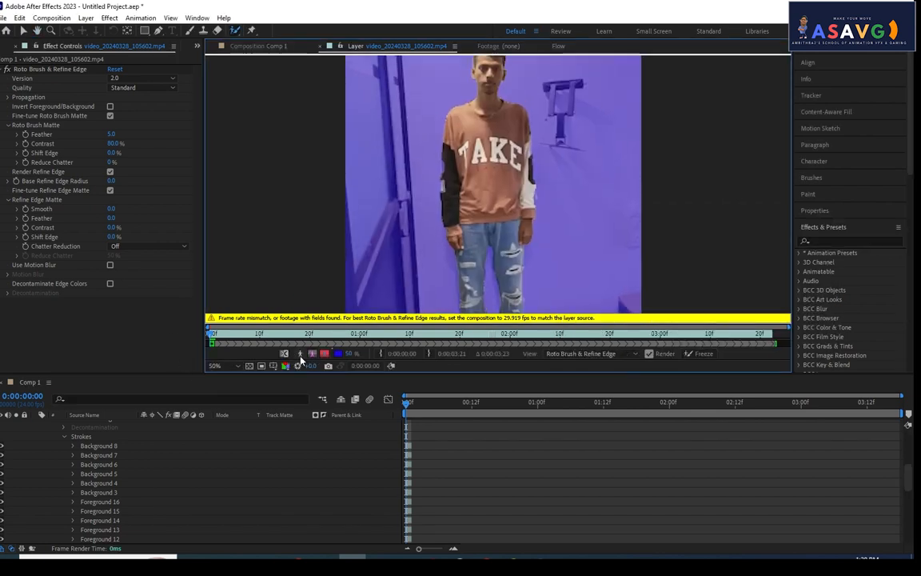
left_click(300, 355)
left_click(299, 355)
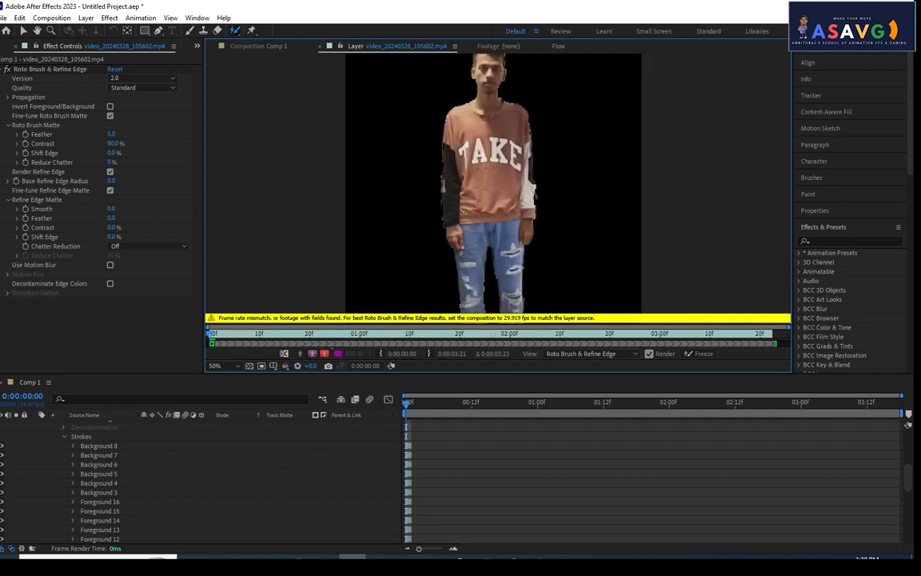
scroll(541, 190, "up", 1)
scroll(542, 203, "down", 1)
left_click_drag(551, 230, 552, 135)
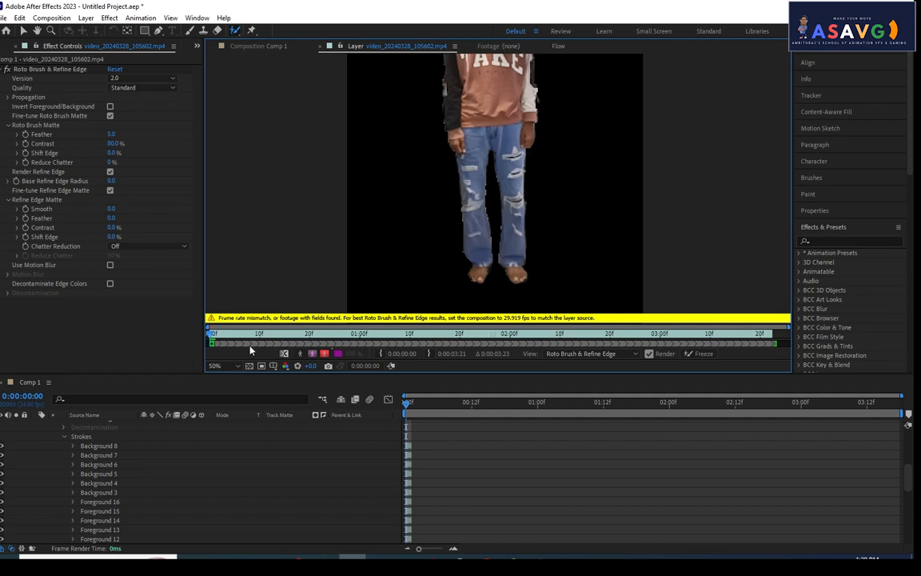
Step: Freeze the Roto Brush & Refine Edge propagation for the whole clip
mouse_move(223, 336)
left_mouse_down()
mouse_move(269, 335)
mouse_move(221, 338)
left_mouse_up()
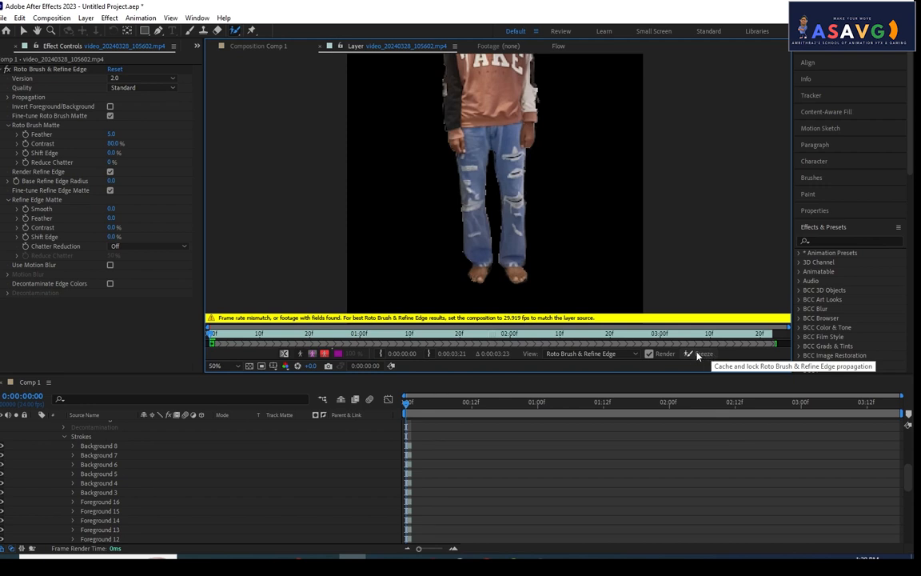
left_click(596, 354)
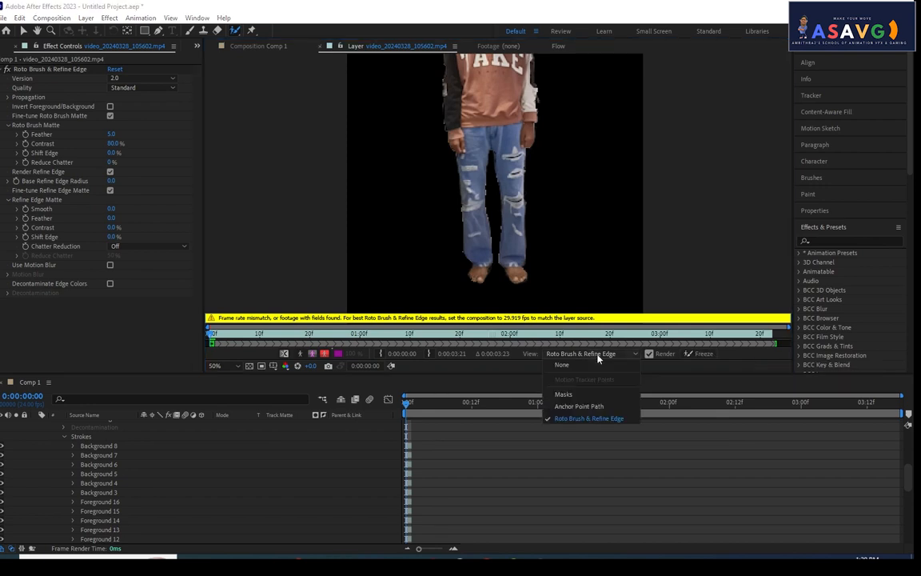
left_click(598, 356)
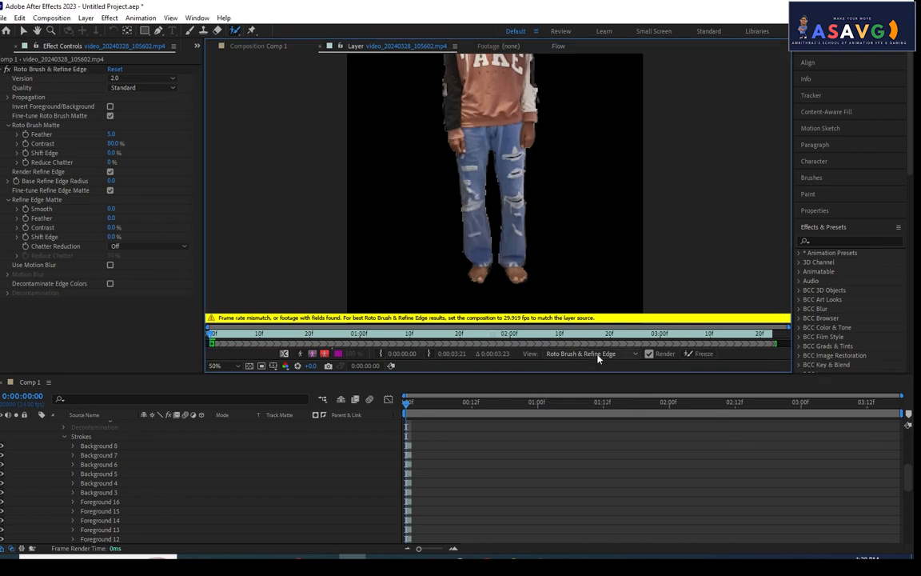
left_click(704, 354)
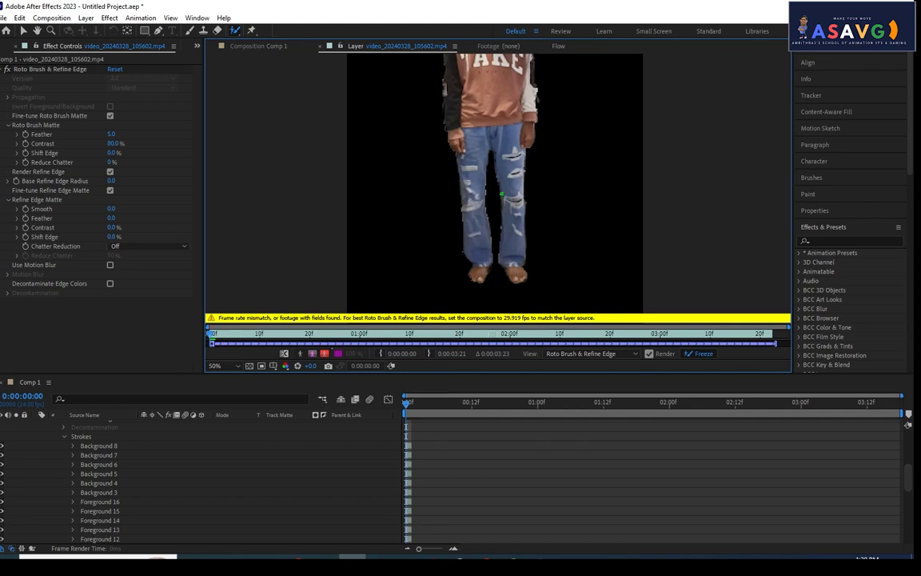
key("comma")
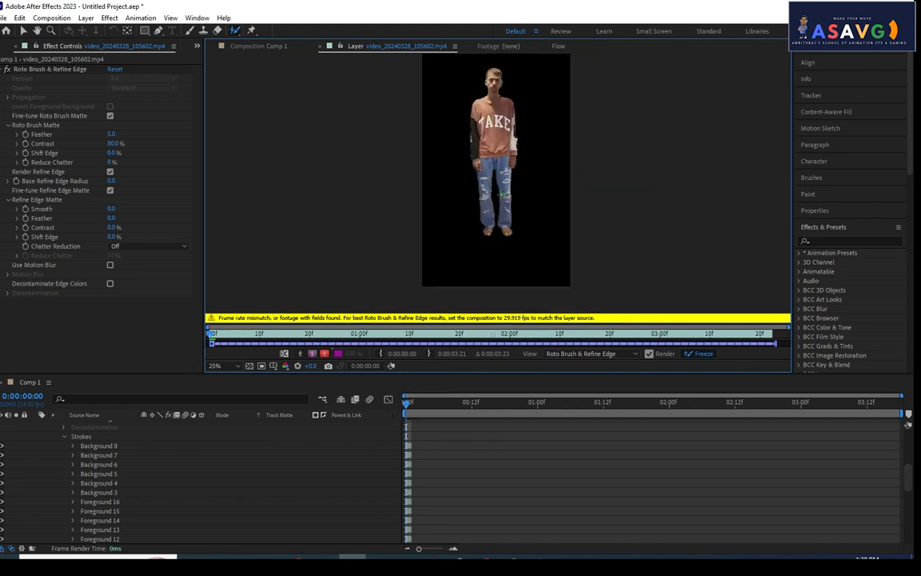
Step: Return to the Comp 1 composition view and scrub the first frames to check the man's cutout
left_click(259, 45)
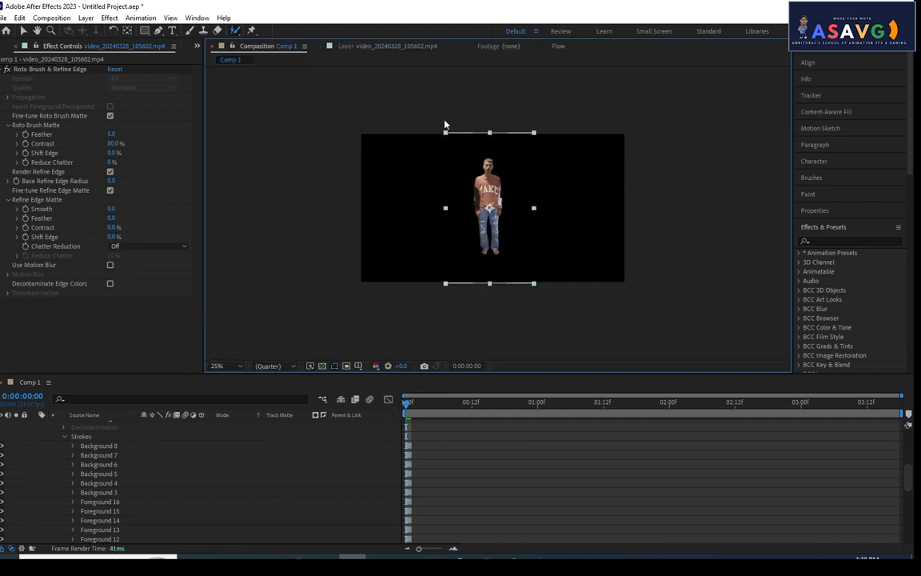
scroll(495, 234, "up", 3)
scroll(496, 234, "down", 2)
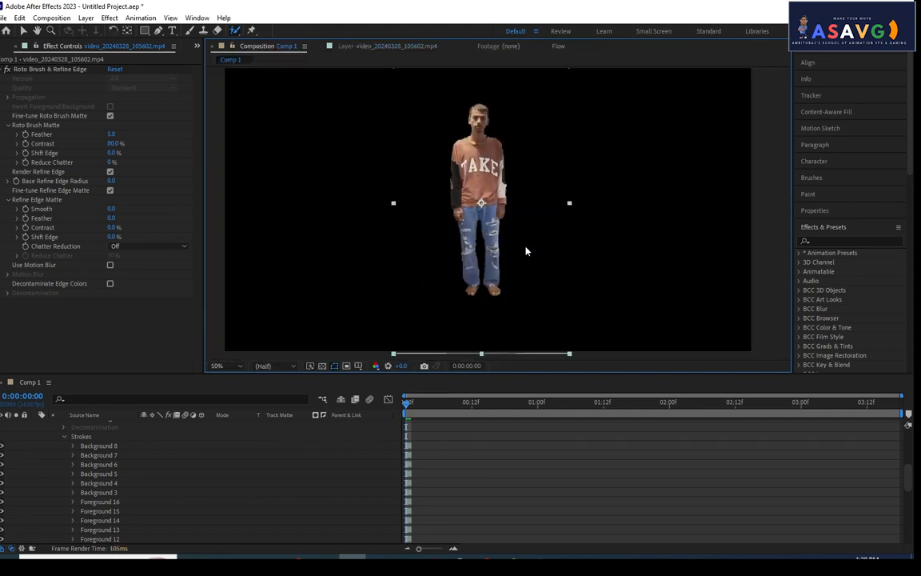
mouse_move(416, 399)
left_mouse_down()
mouse_move(527, 401)
mouse_move(512, 415)
mouse_move(411, 413)
left_mouse_up()
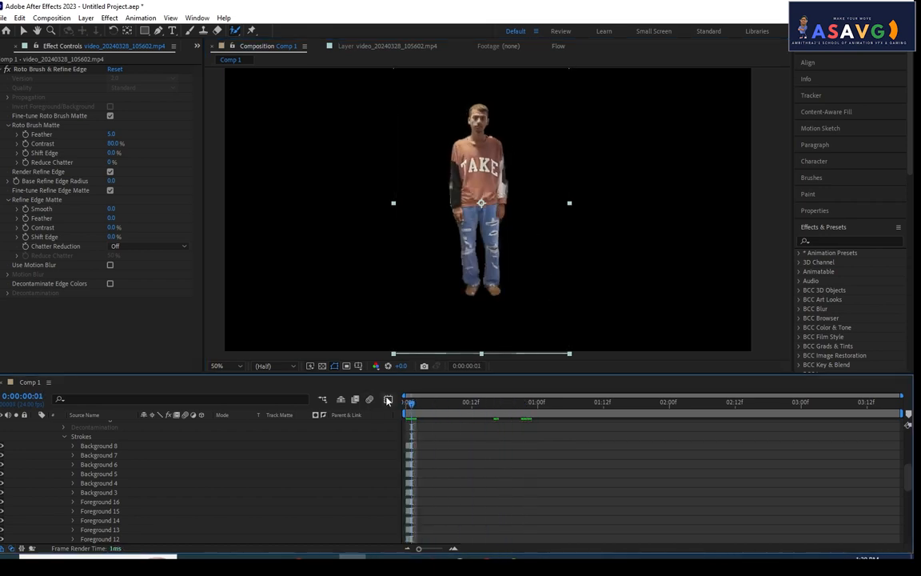
Step: Add a deep royal blue solid to the composition and apply the Grid effect to it
scroll(435, 264, "down", 1)
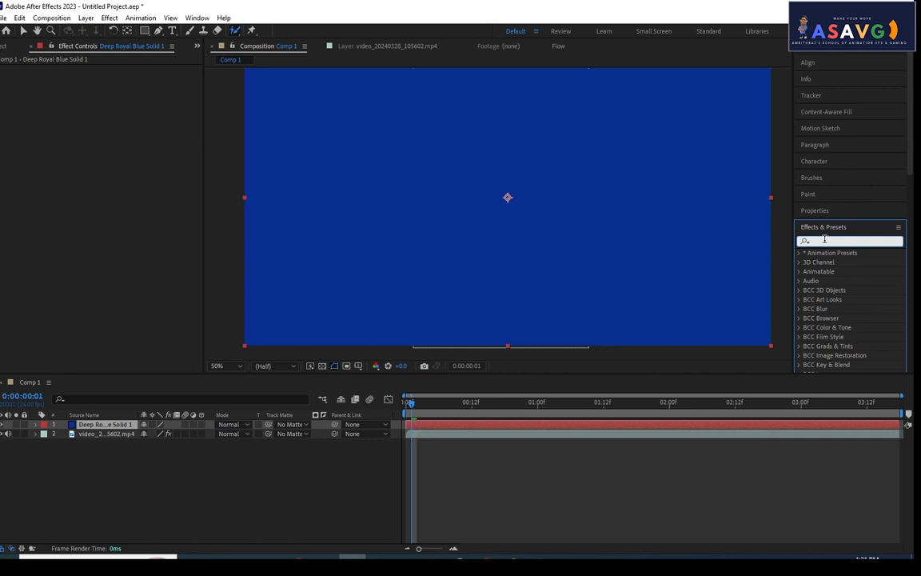
type("g")
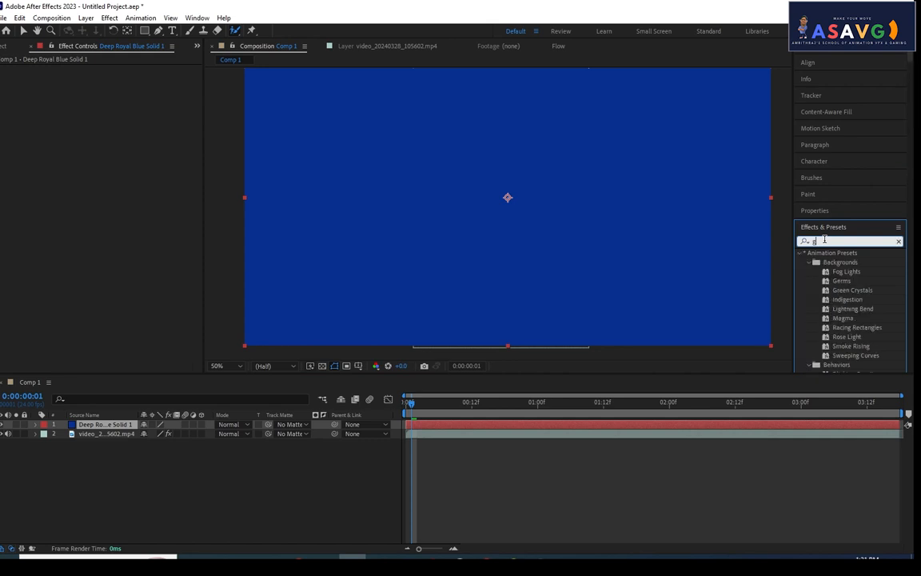
type("rid")
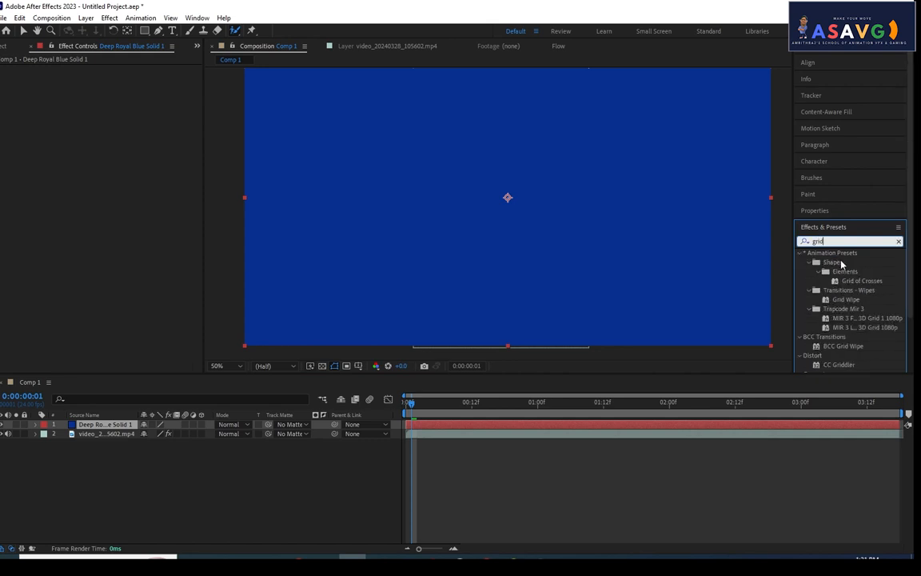
scroll(874, 328, "down", 2)
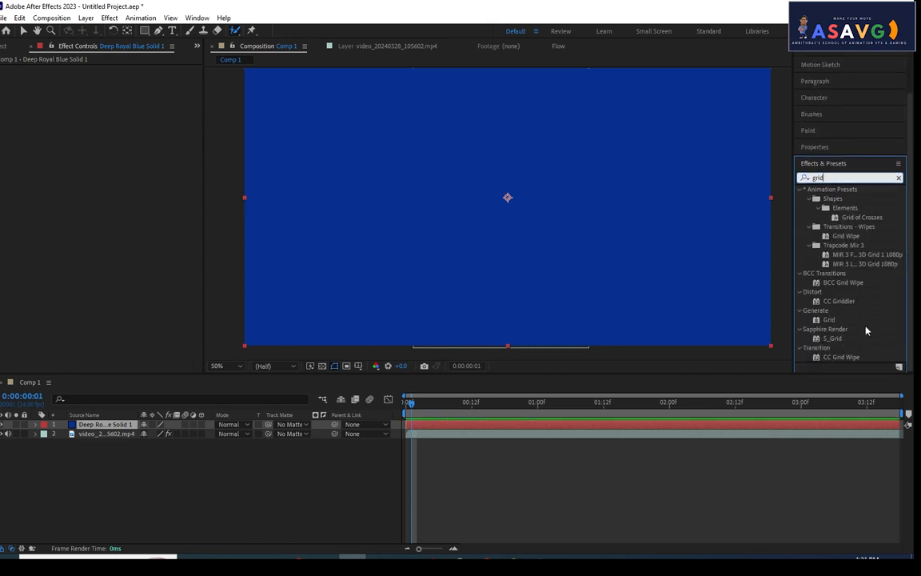
left_click_drag(830, 320, 626, 271)
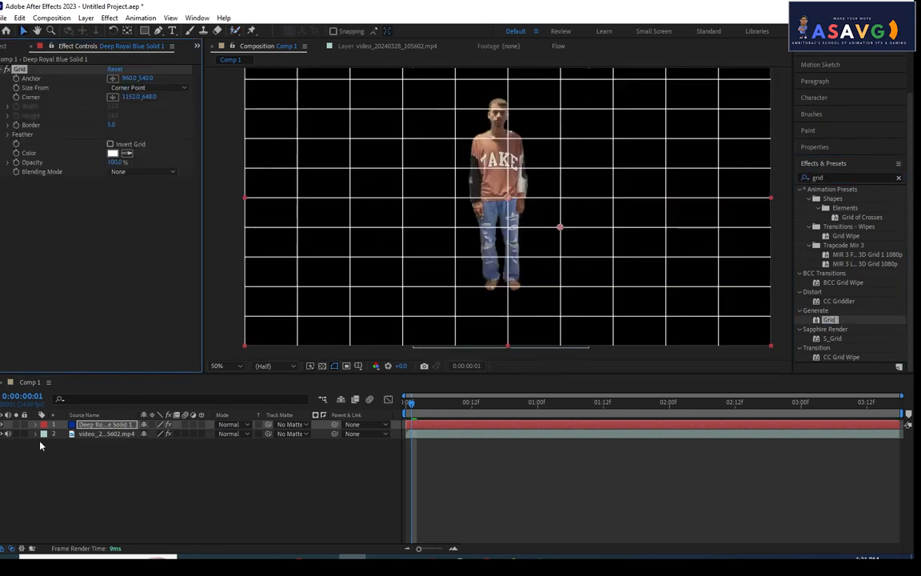
Step: Move the video layer above the grid solid and hide the video layer
left_click_drag(99, 436, 103, 425)
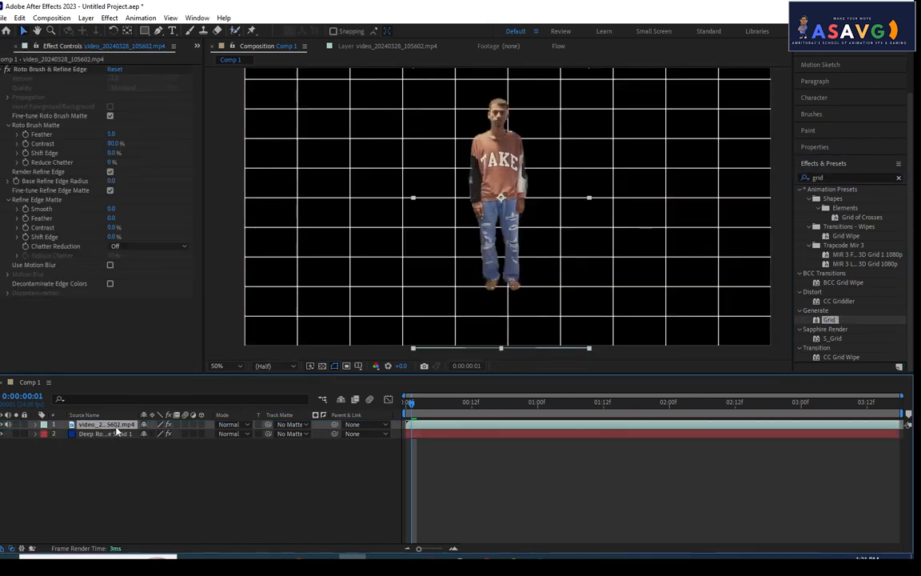
left_click(7, 424)
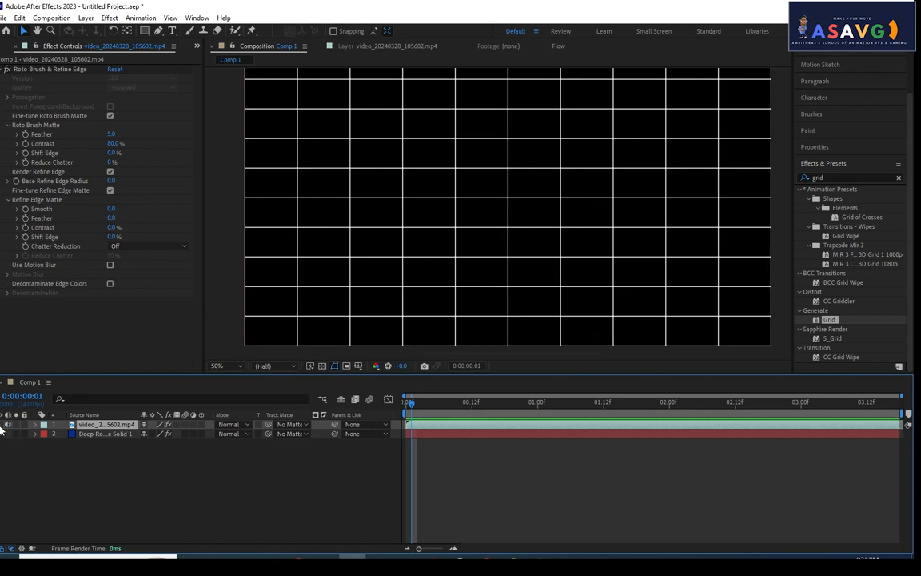
left_click(106, 433)
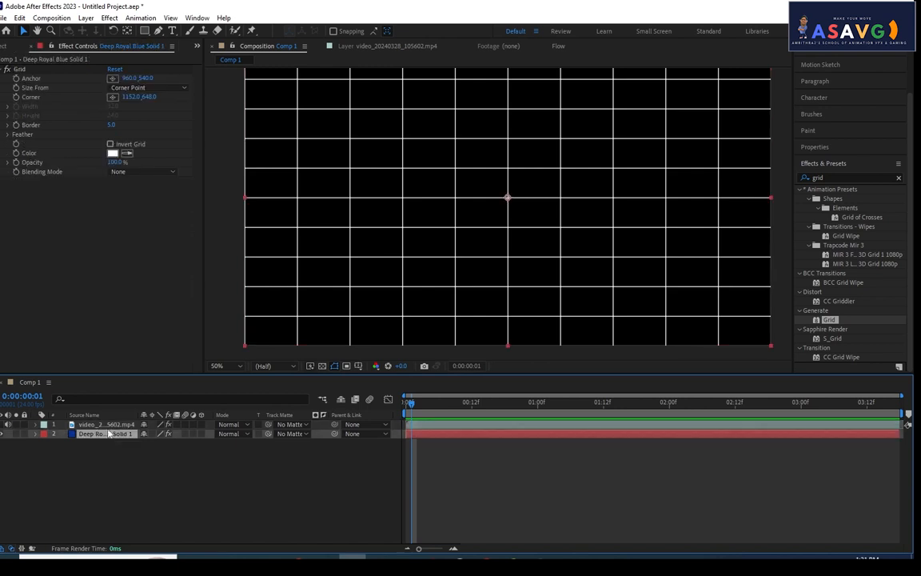
left_click(104, 424)
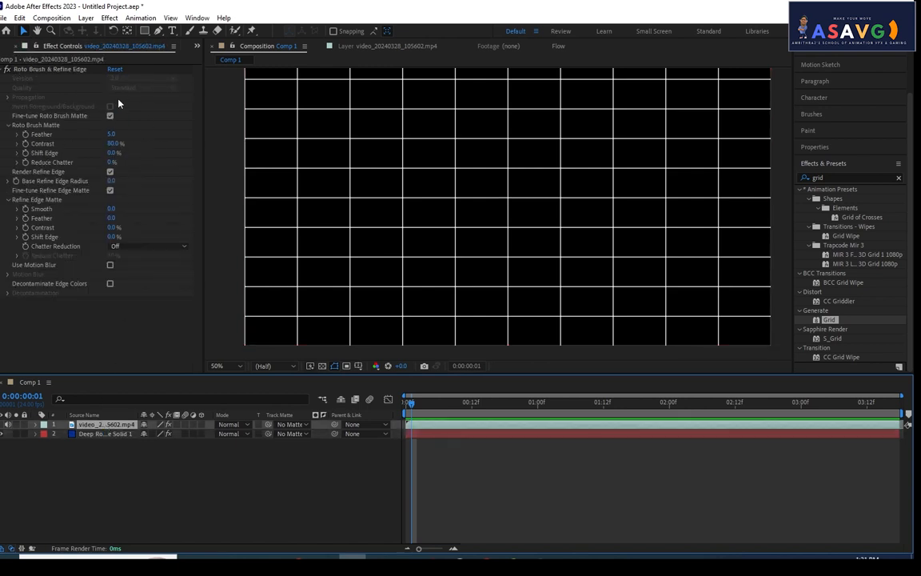
Step: Size the grid on the solid with Width & Height Sliders, setting width to 114.9 and height to 153.7
left_click(95, 434)
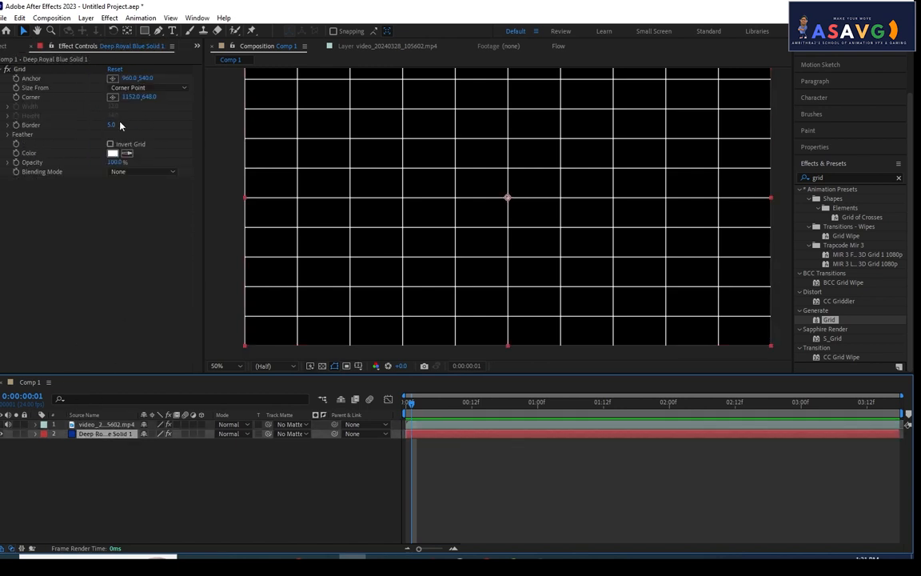
left_click(148, 87)
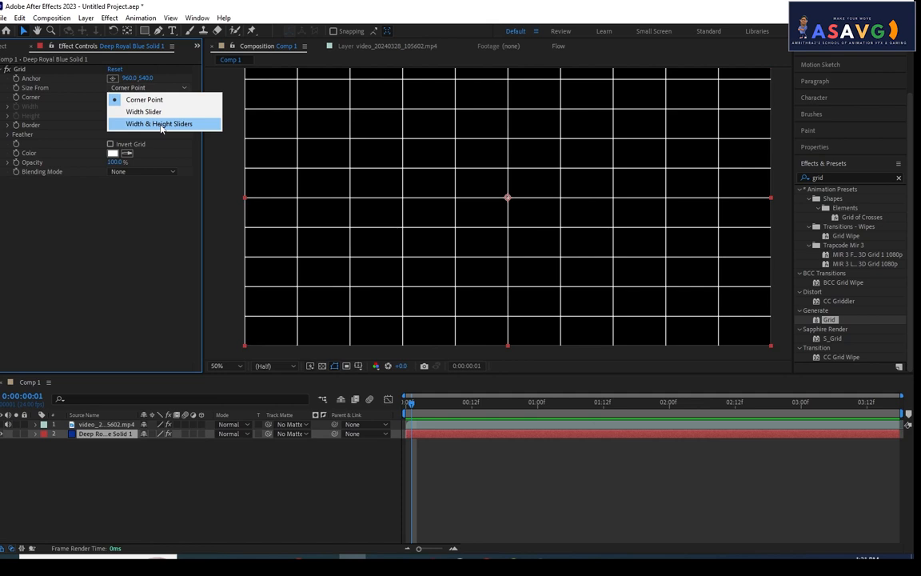
left_click(161, 126)
left_click_drag(46, 121, 161, 122)
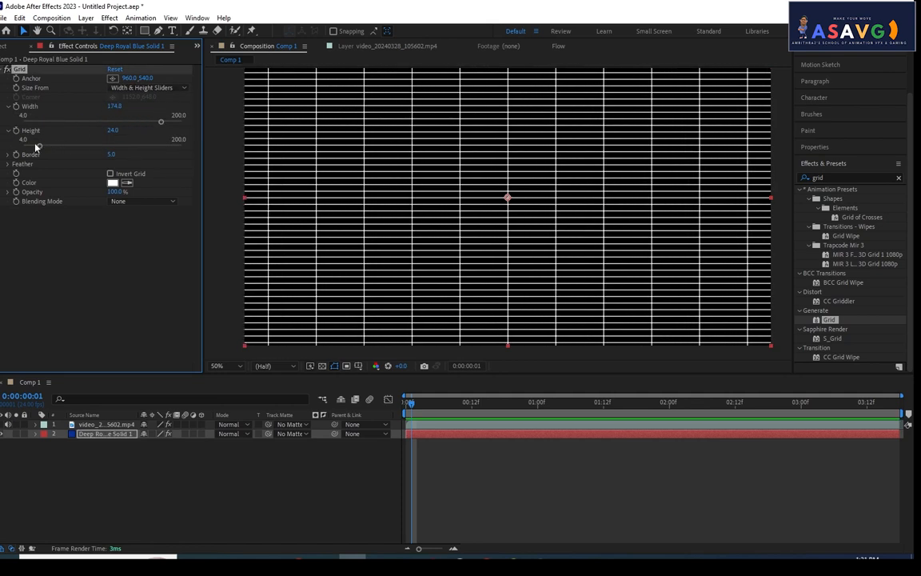
left_click_drag(40, 147, 113, 130)
key("comma")
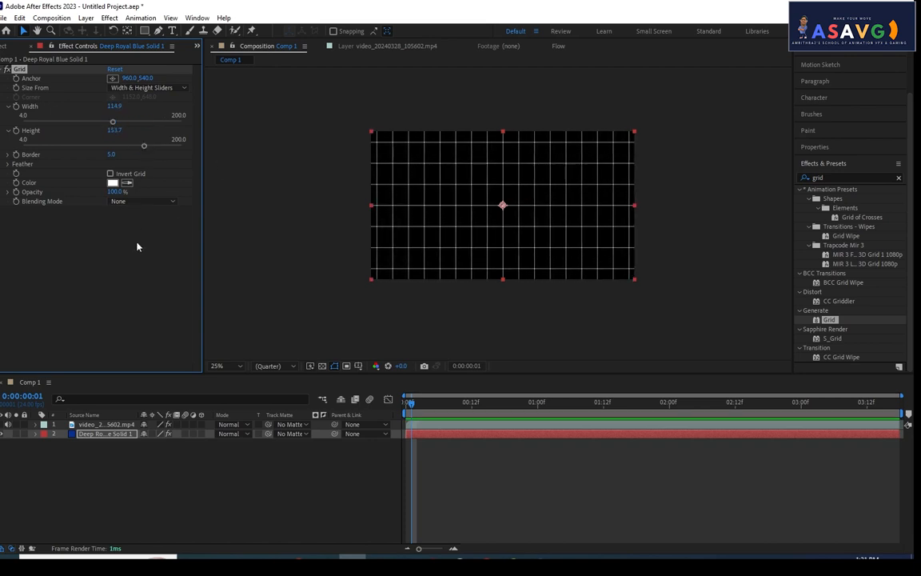
Step: Try a feather width of 1.2 on the grid lines
left_click(7, 163)
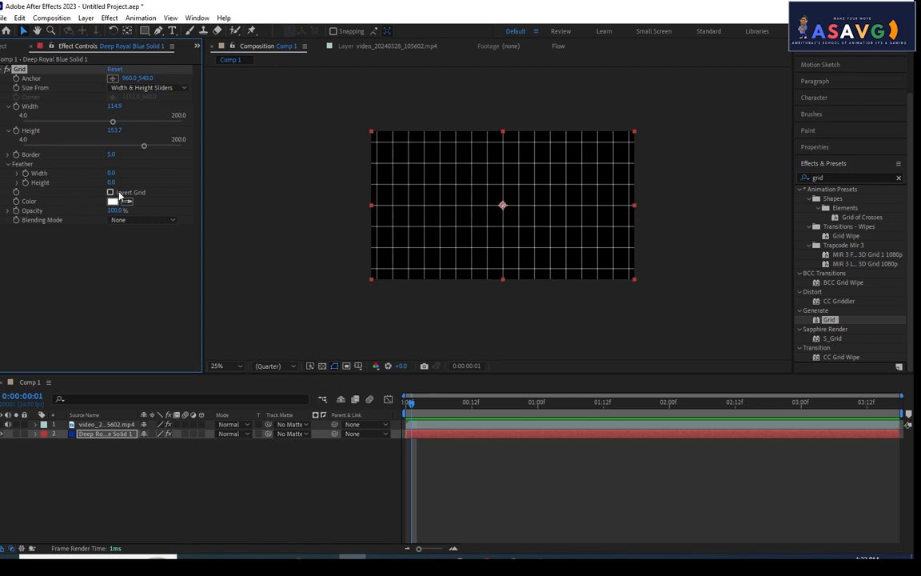
left_click_drag(110, 175, 87, 192)
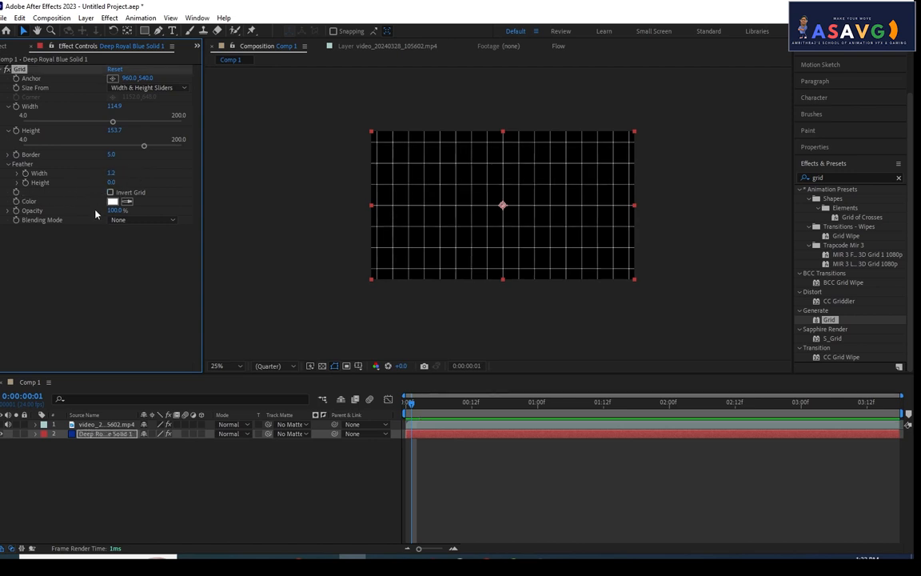
left_click(9, 210)
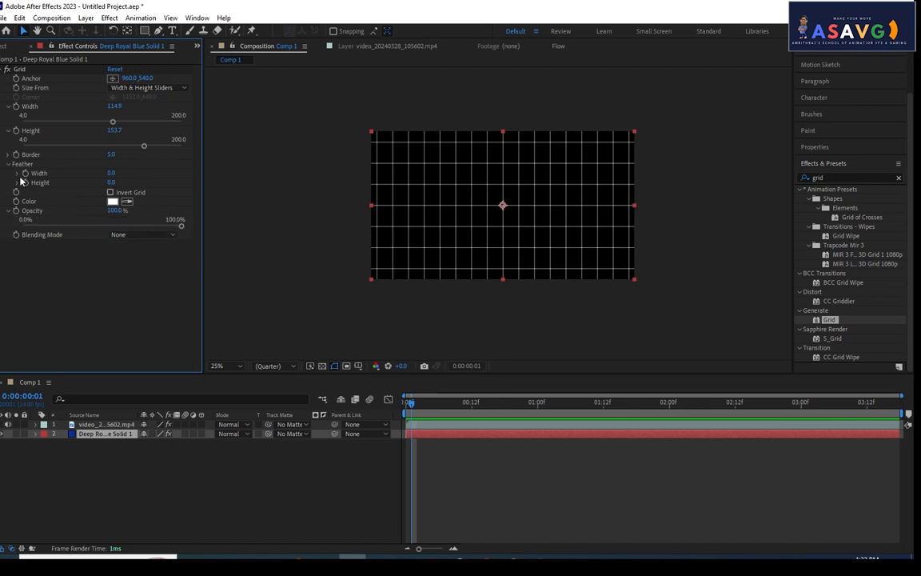
Step: Set the grid width to 121.7 and colour the grid lines bright green (1EFF00)
left_click_drag(113, 121, 118, 123)
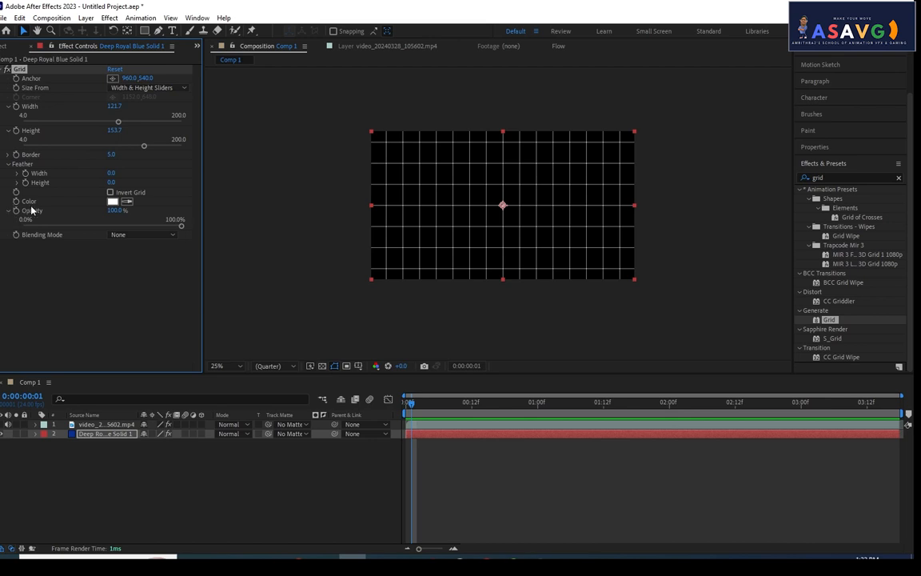
left_click(112, 201)
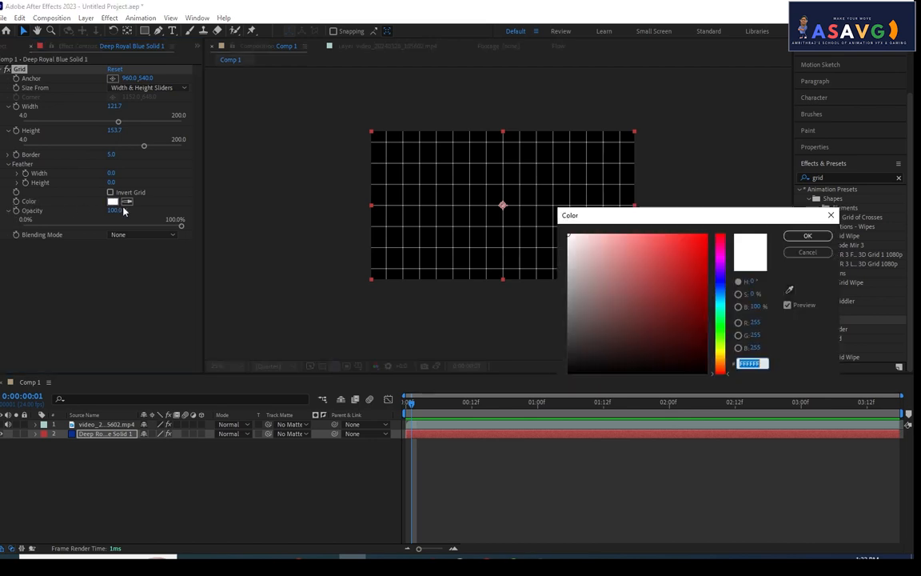
left_click_drag(673, 291, 712, 227)
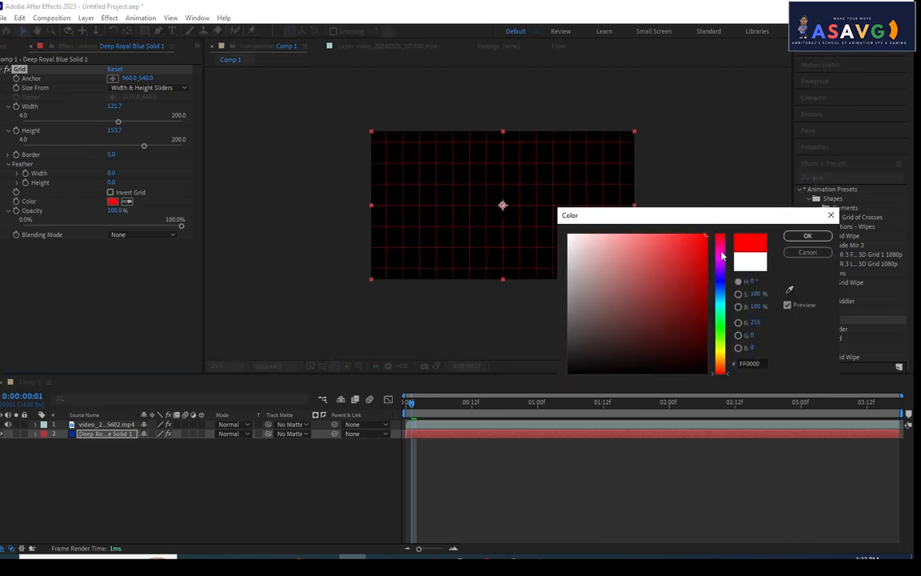
left_click_drag(718, 335, 714, 328)
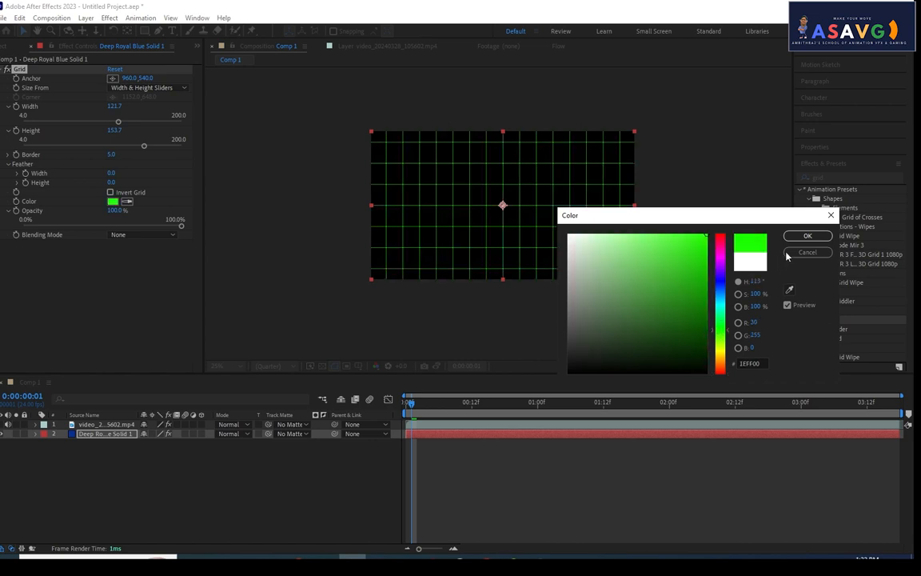
left_click(805, 236)
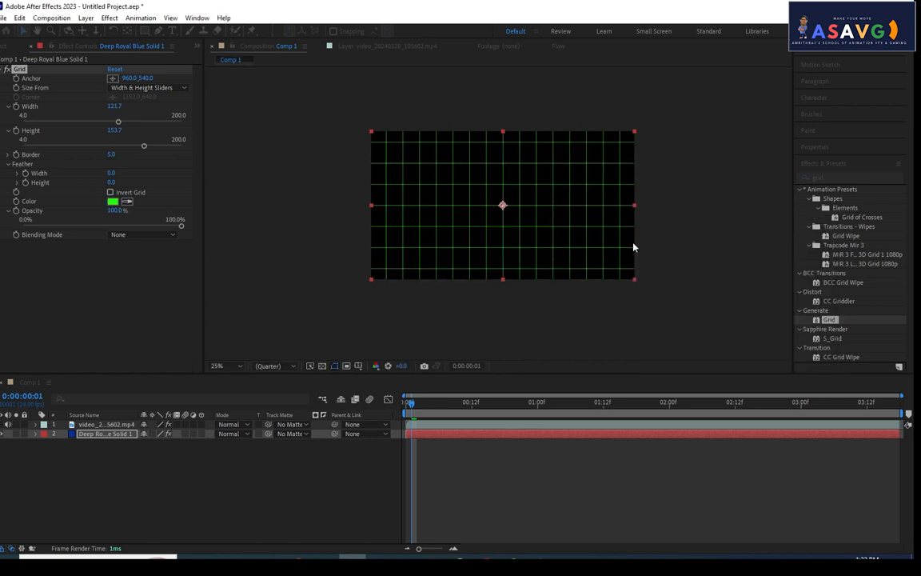
Step: Rename the solid layer as grid
left_click(92, 436)
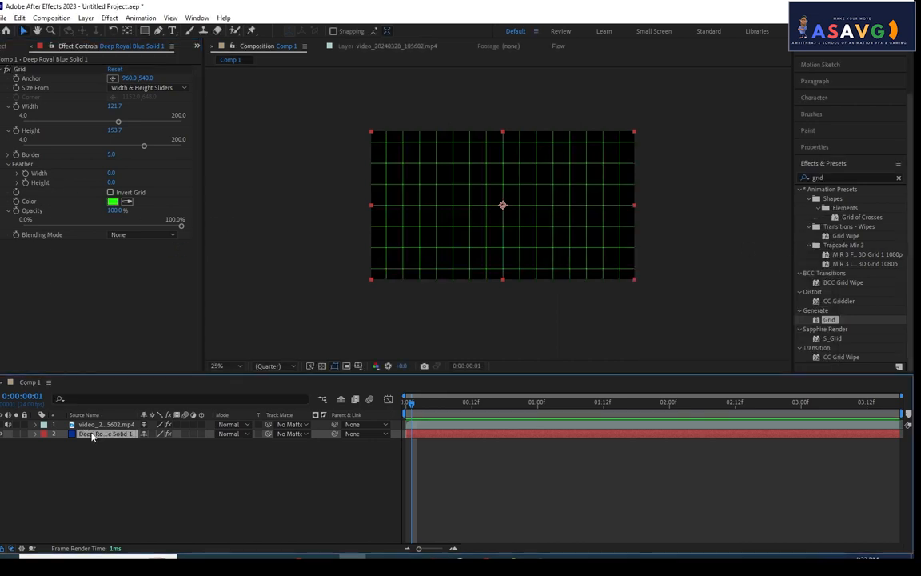
key("Return")
type("gr")
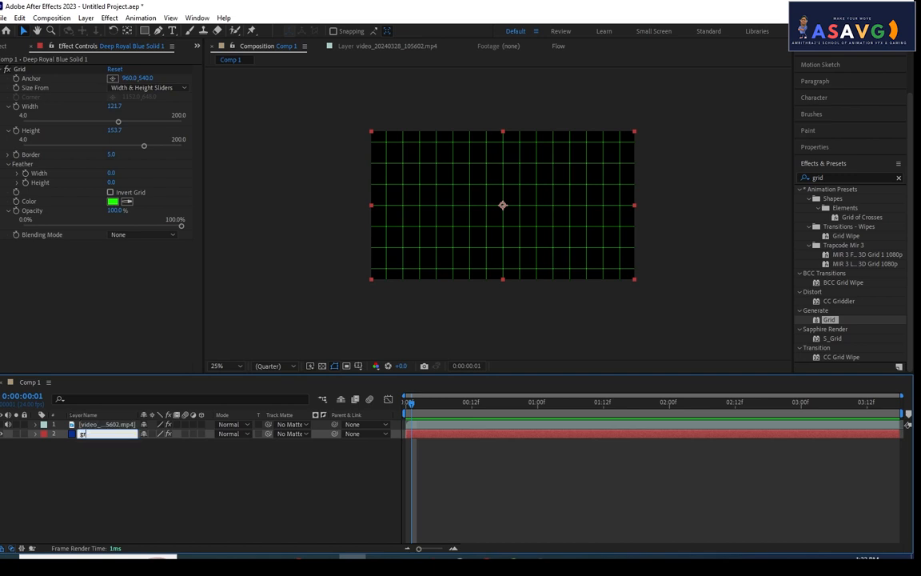
type("id")
key("Return")
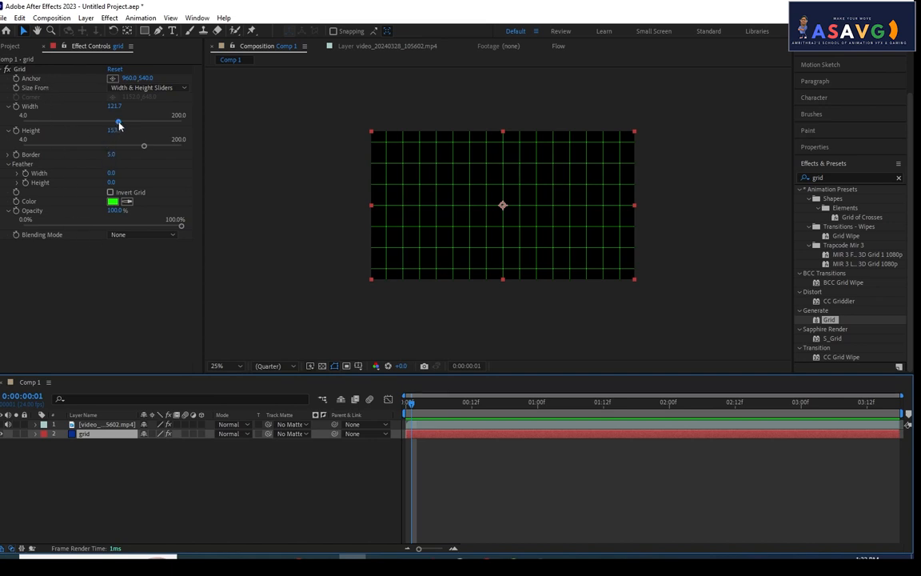
Step: Try out the Width, Feather Width and Invert Grid settings of the Grid effect
left_click_drag(119, 123, 119, 120)
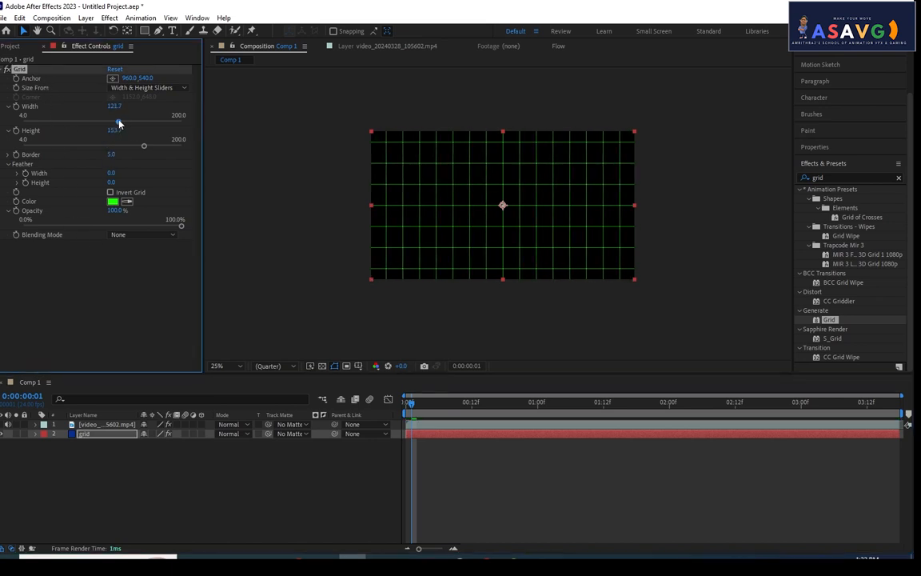
left_click(18, 173)
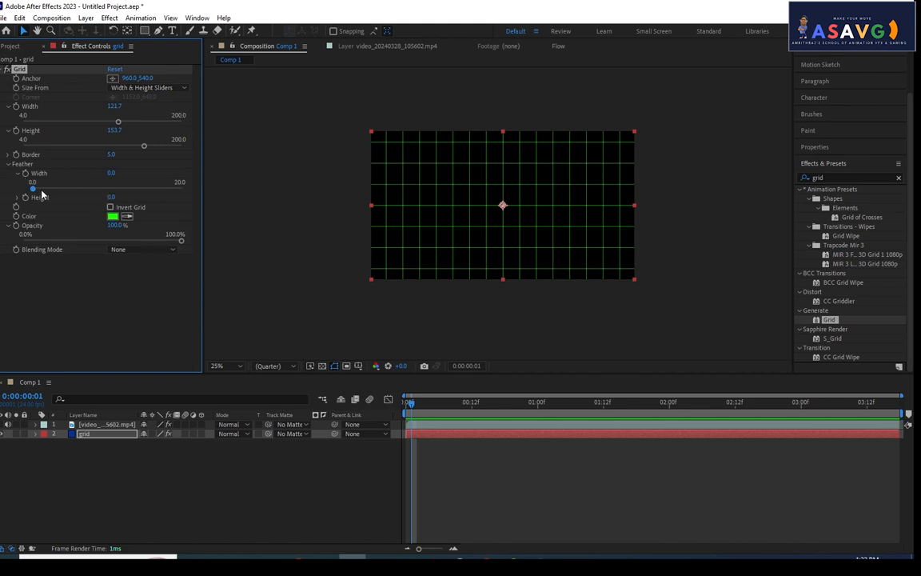
mouse_move(32, 189)
left_mouse_down()
mouse_move(70, 192)
mouse_move(44, 174)
mouse_move(20, 173)
left_mouse_up()
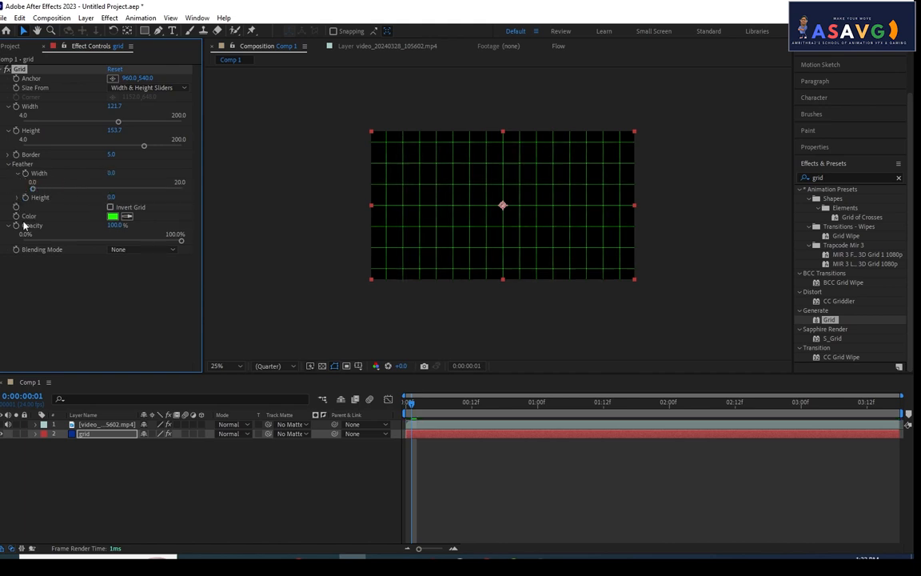
left_click(111, 207)
left_click(110, 207)
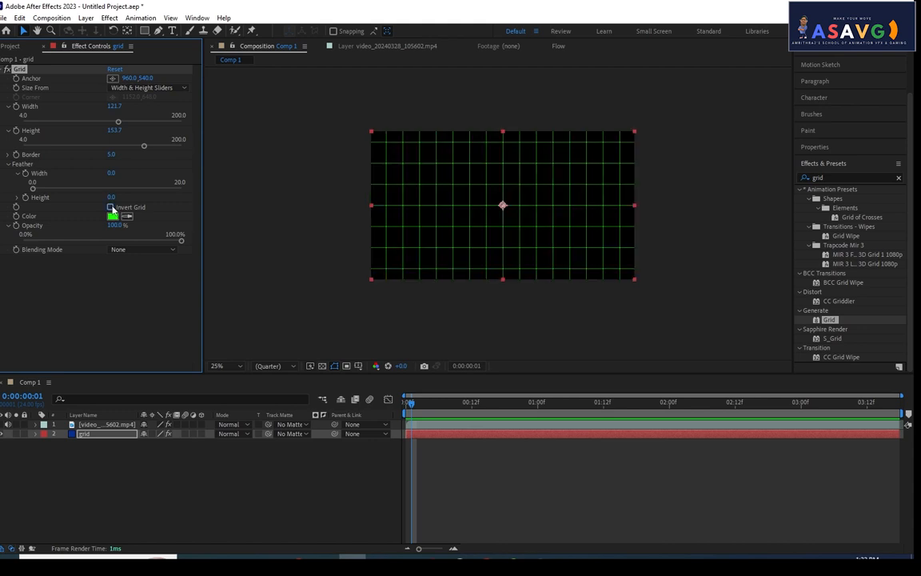
left_click(110, 207)
left_click(110, 207)
left_click(17, 197)
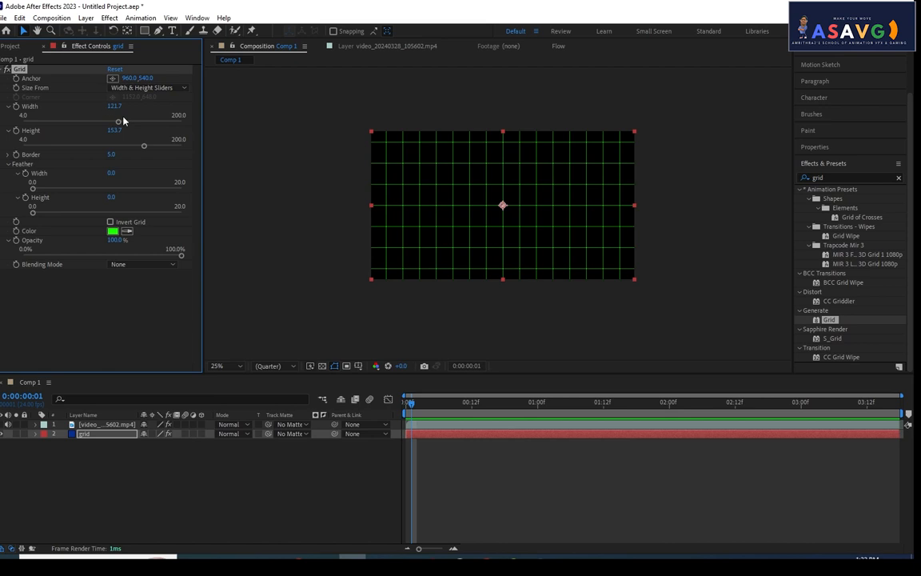
Step: Make the grid layer 3D and show its rotation properties in the timeline
left_click(119, 493)
left_click(97, 434)
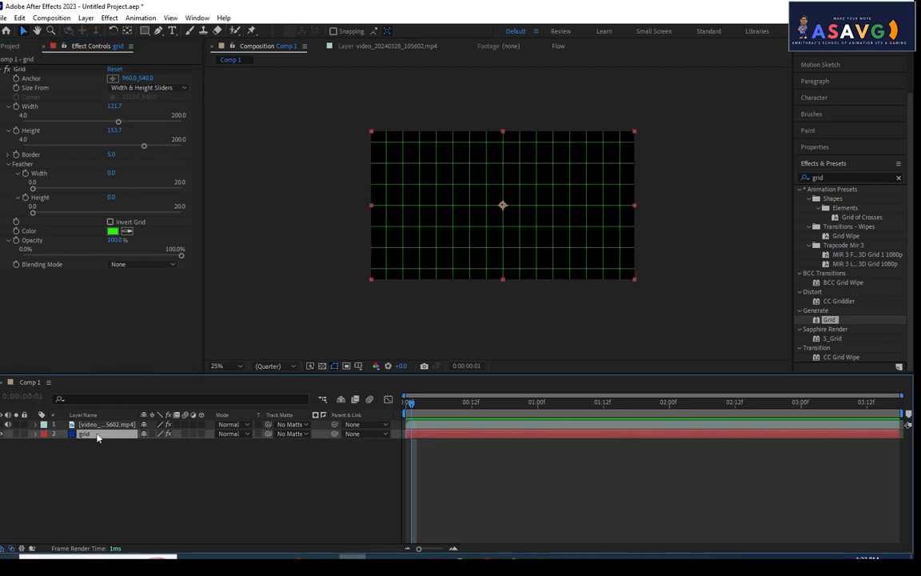
left_click(200, 434)
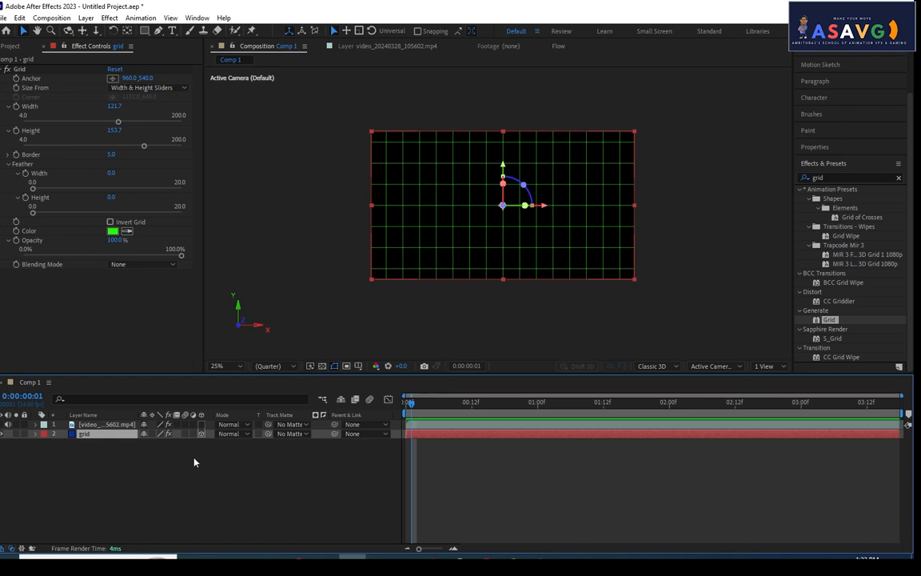
key("r")
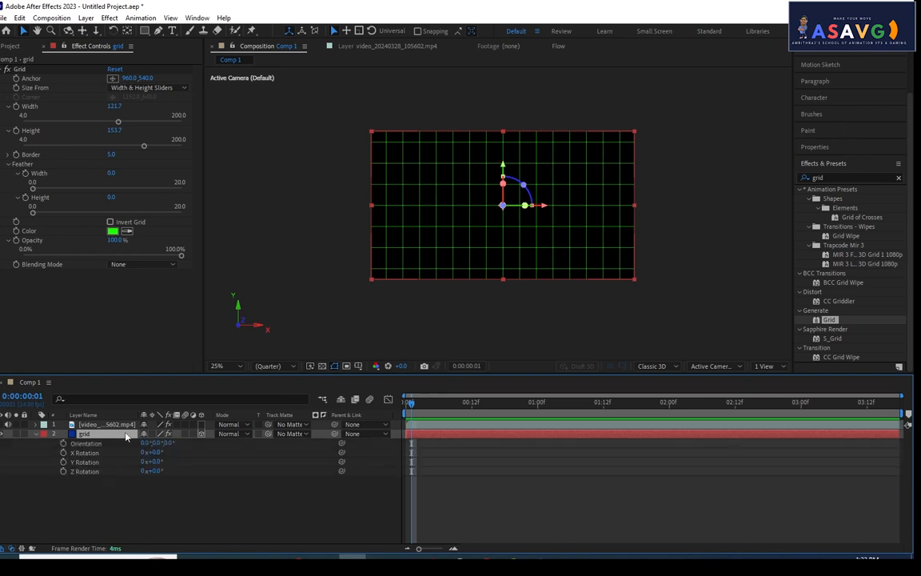
Step: Set the grid layer's X Rotation to 90° so it lies flat in 3D space
left_click_drag(158, 453, 108, 456)
left_click(155, 453)
type("90")
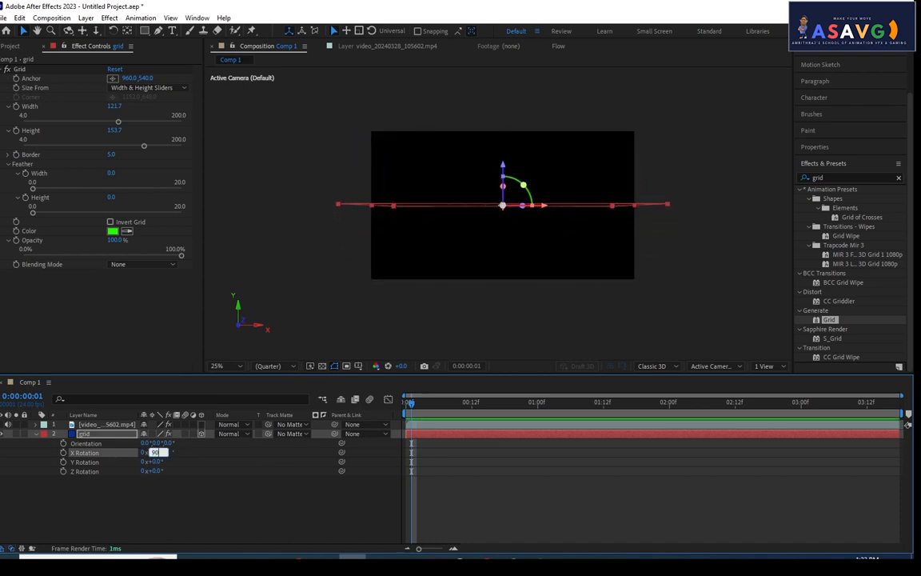
key("Return")
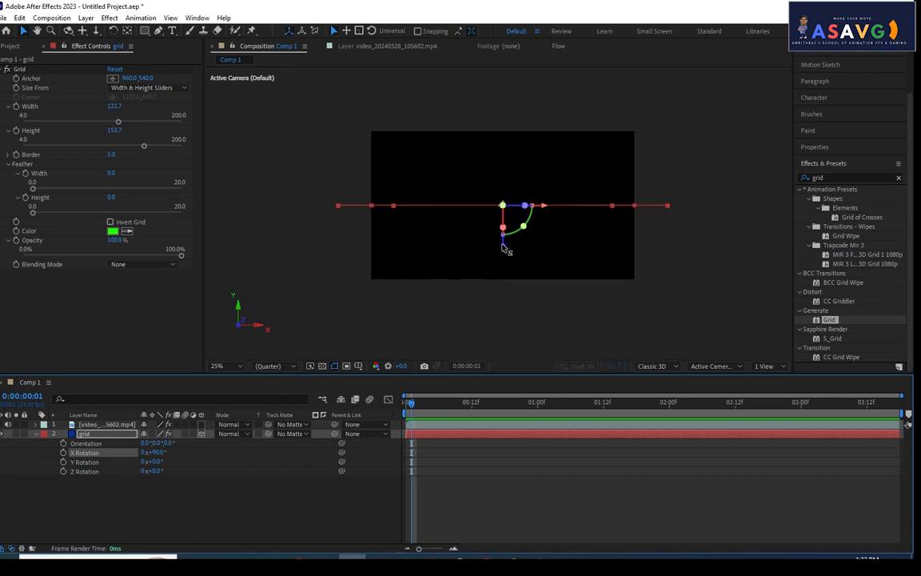
Step: Raise the flat grid to the upper edge of the frame as a ceiling and stretch it horizontally beyond both frame sides
left_click_drag(502, 243, 506, 179)
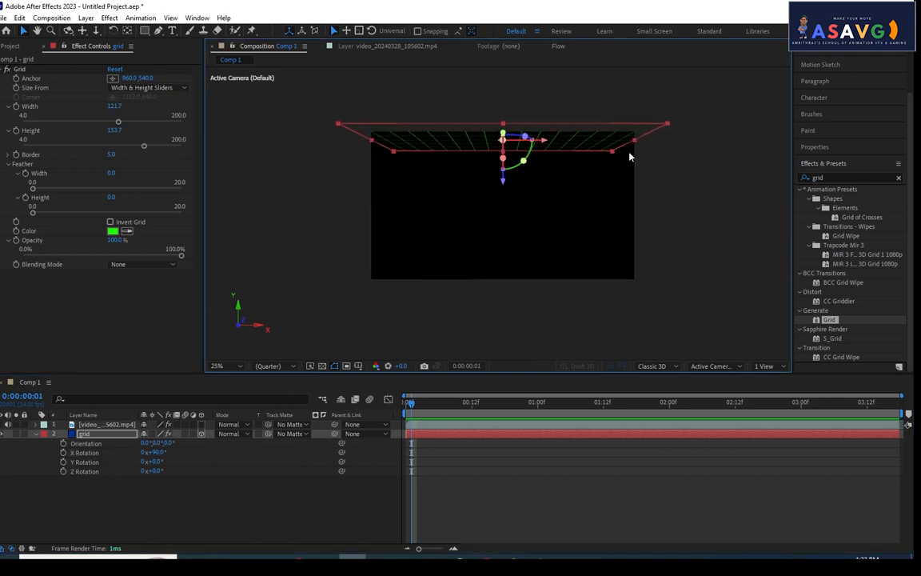
left_click_drag(634, 141, 668, 141)
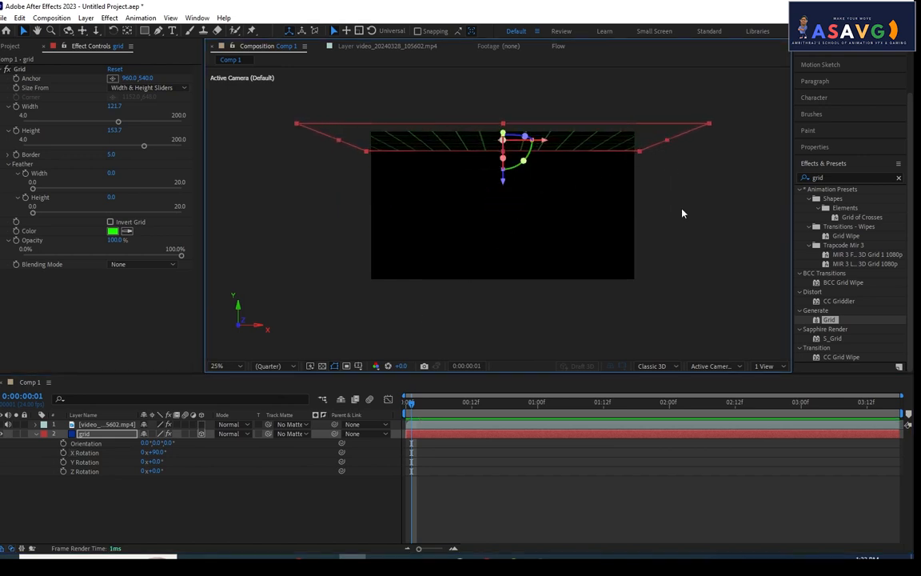
left_click(682, 212)
left_click(467, 169)
key("r")
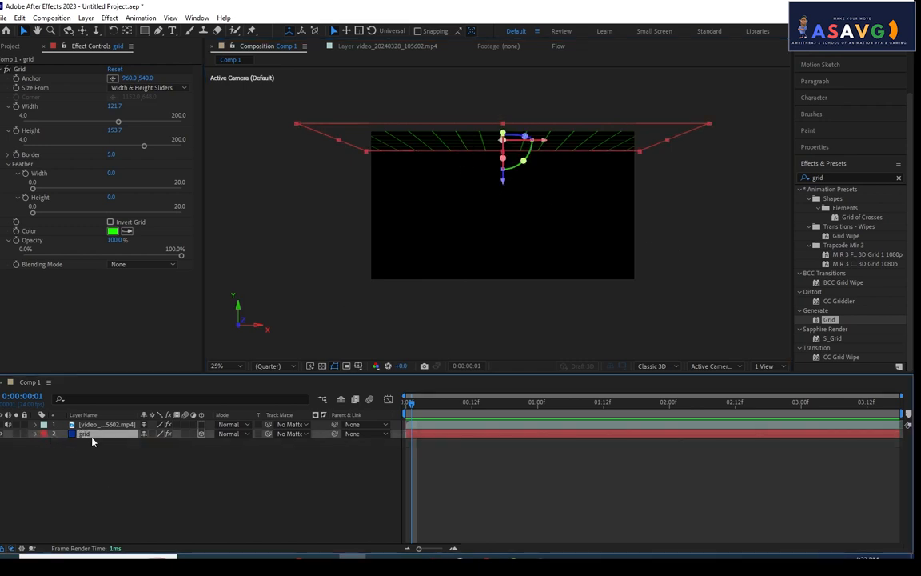
Step: Search the effects for stroke and try applying the Stroke effect to the grid layer
double_click(836, 176)
type("sro")
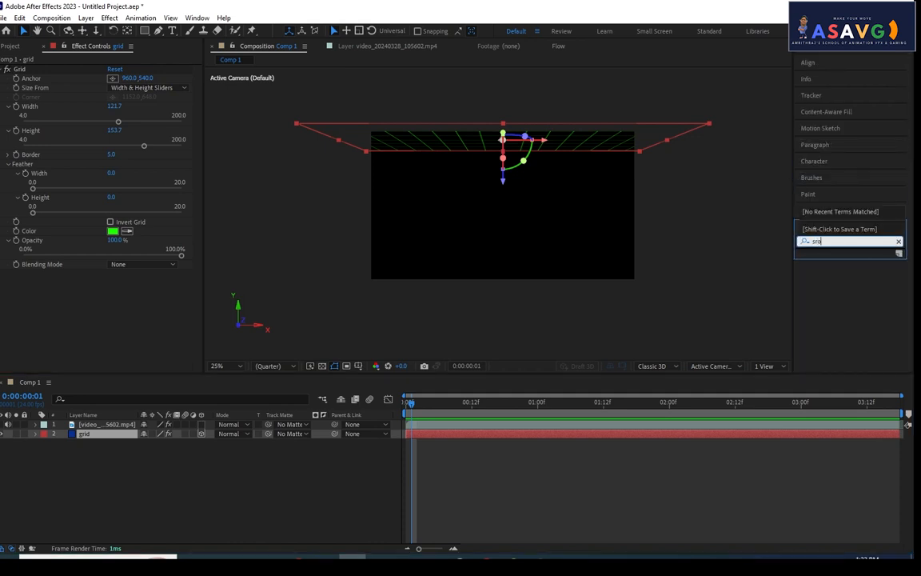
type("kt")
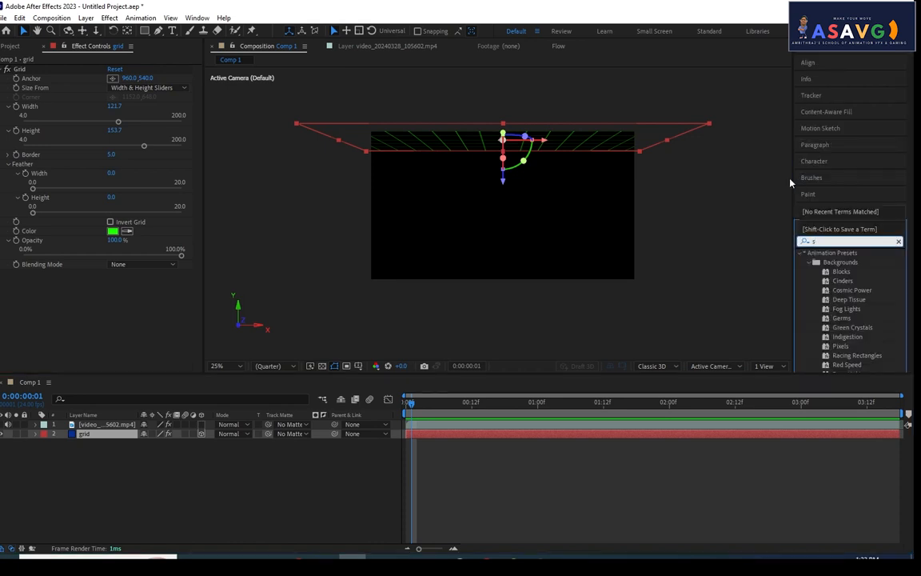
type("ok")
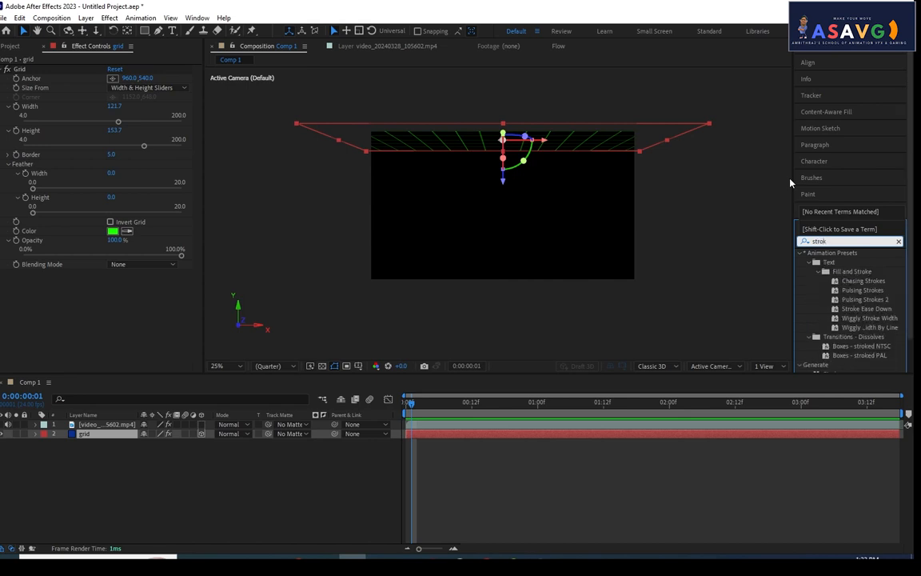
type("e")
scroll(894, 319, "down", 2)
mouse_move(832, 338)
left_mouse_down()
mouse_move(836, 346)
mouse_move(325, 373)
mouse_move(126, 439)
left_mouse_up()
left_click(879, 320)
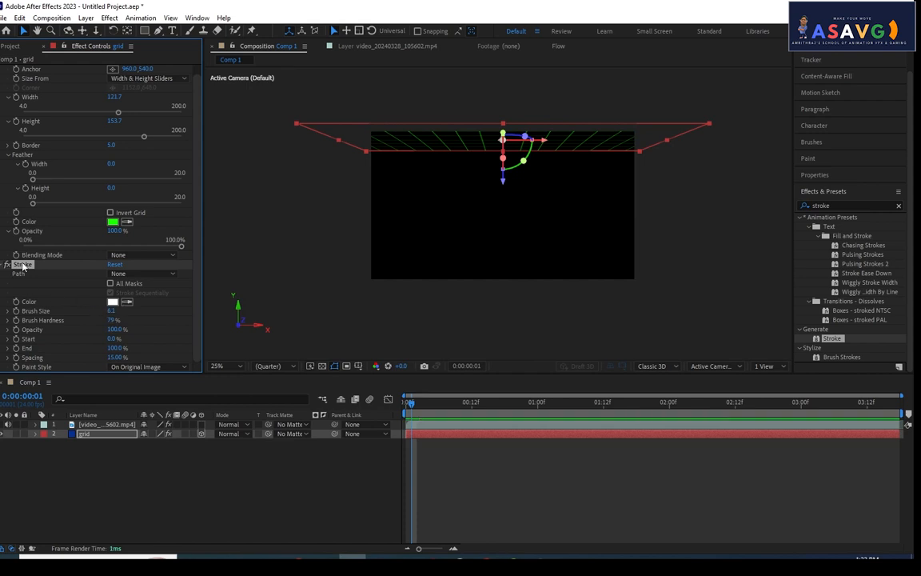
Step: Check the Stroke effect's path and brush size options and remove the effect from the grid layer
left_click(144, 273)
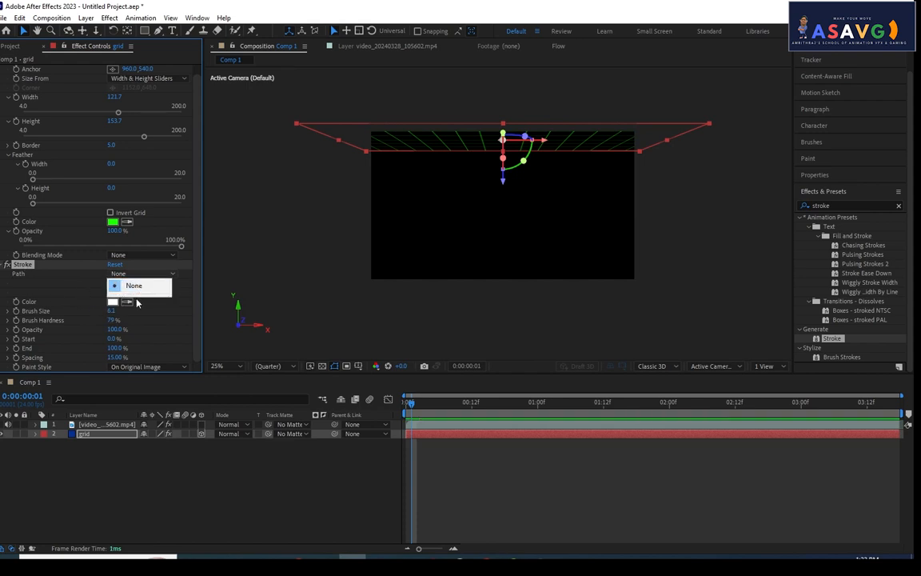
left_click(145, 288)
left_click(155, 274)
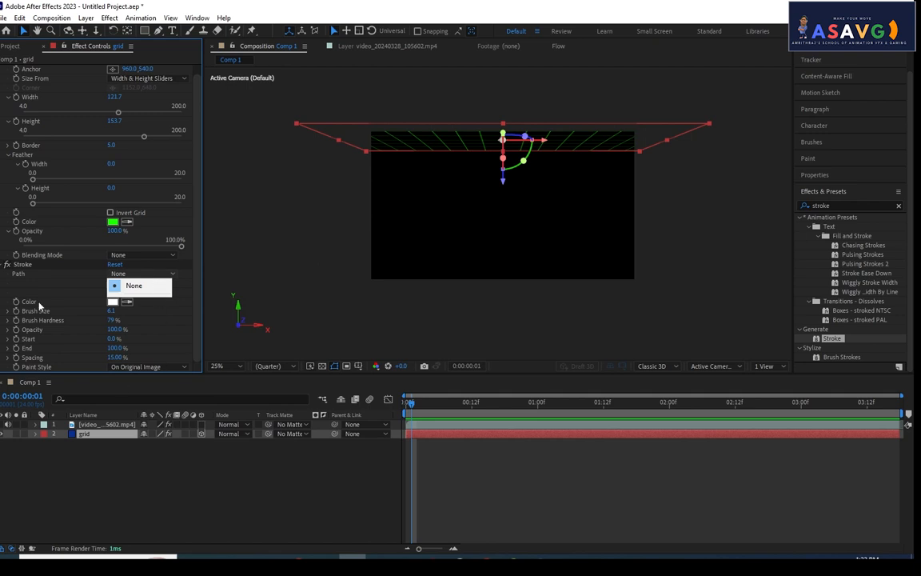
left_click(110, 316)
left_click(111, 311)
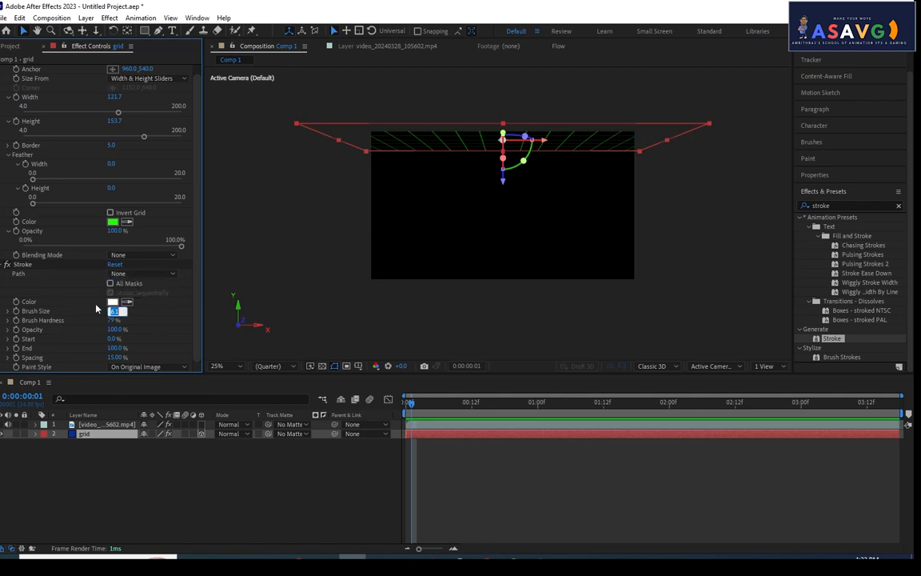
left_click(22, 264)
key("Delete")
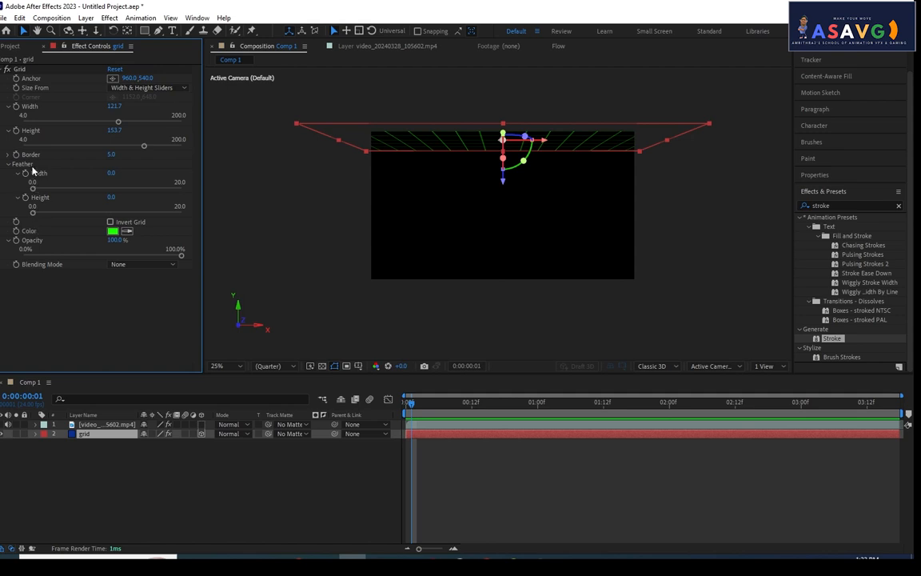
Step: Thicken the grid lines to a Border of 15.6 and nudge the grid layer slightly upward
left_click(8, 155)
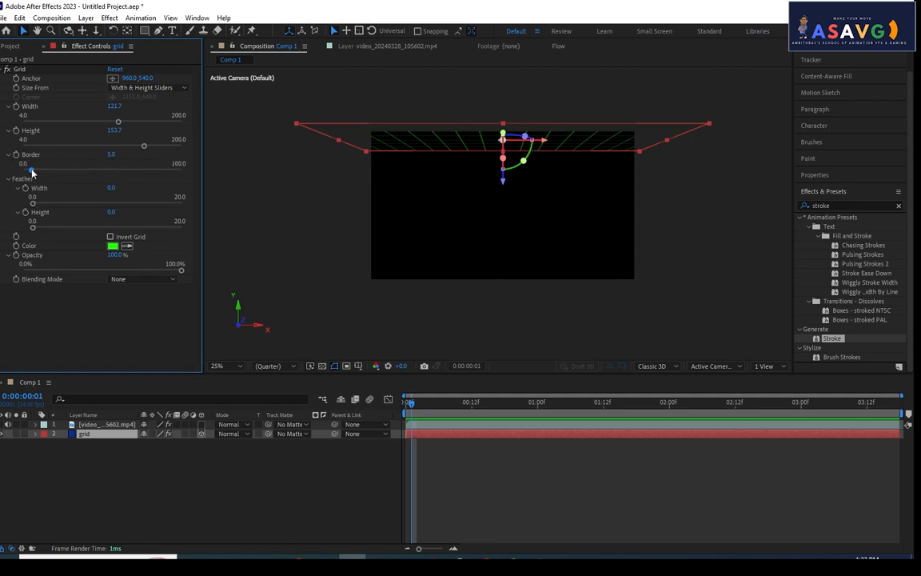
left_click_drag(32, 172, 50, 173)
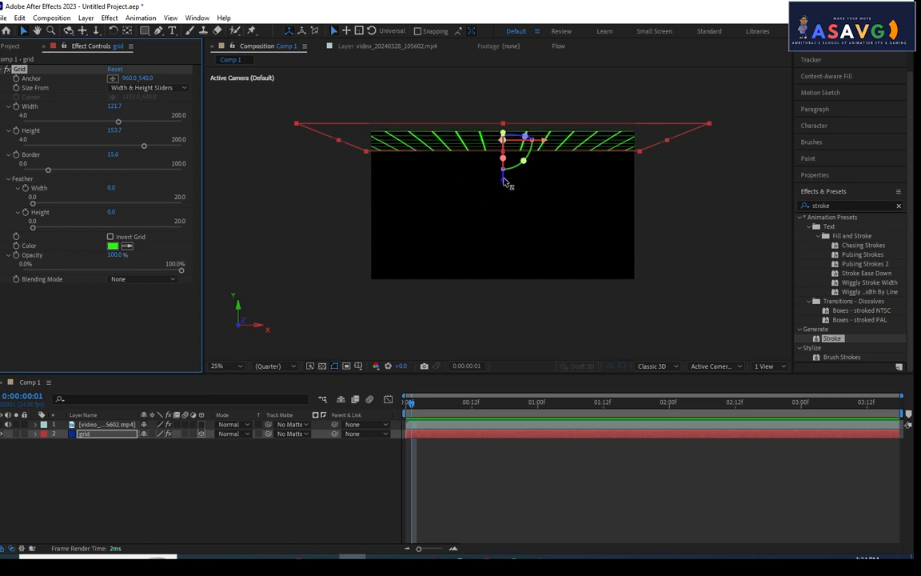
left_click_drag(504, 182, 505, 181)
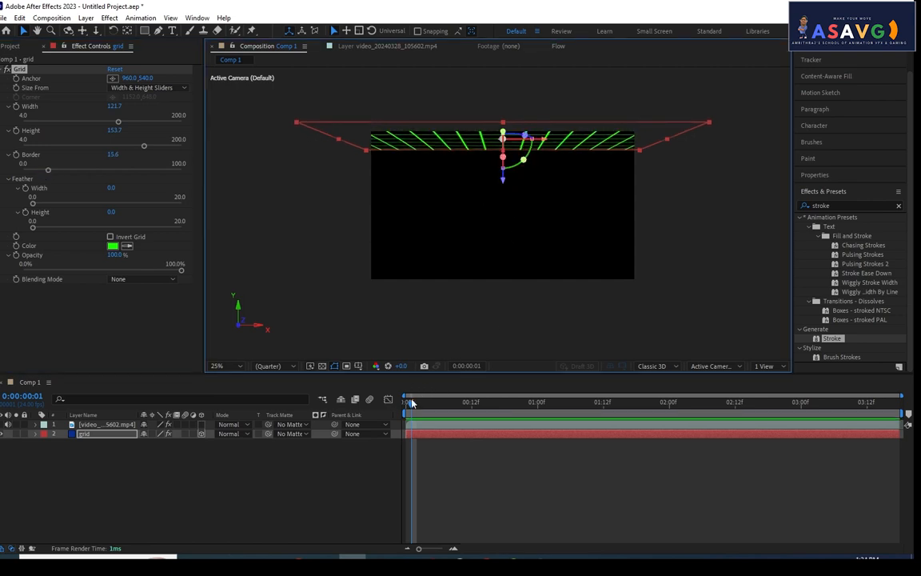
Step: Set an Anchor keyframe for the Grid effect at the first frame and show the layer's keyframes in the timeline
left_click_drag(415, 404, 326, 398)
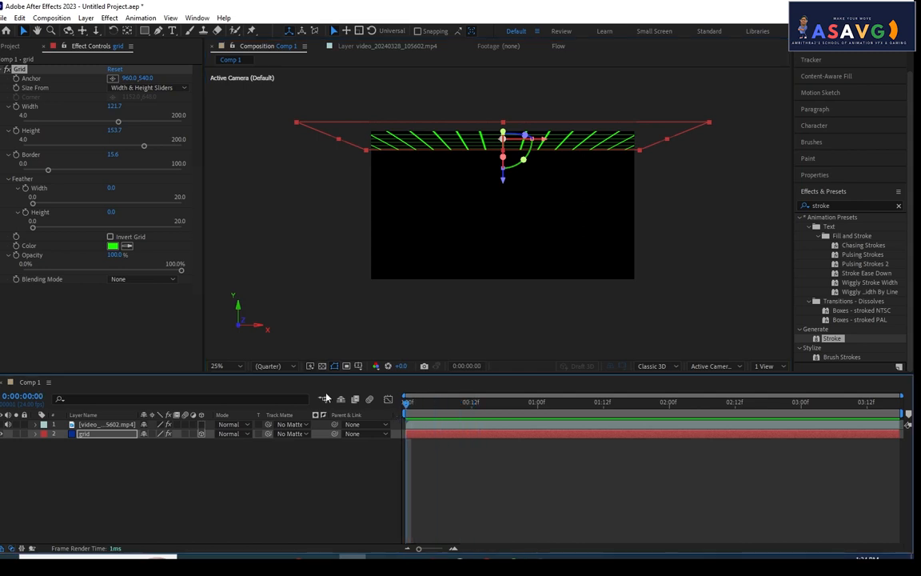
left_click_drag(120, 77, 553, 126)
key("ctrl+z")
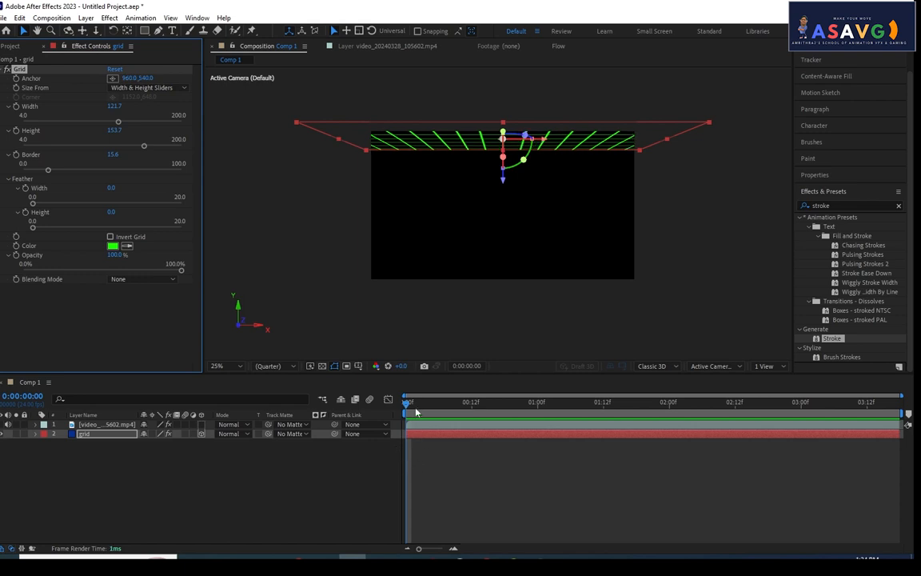
left_click_drag(415, 407, 185, 443)
left_click(85, 435)
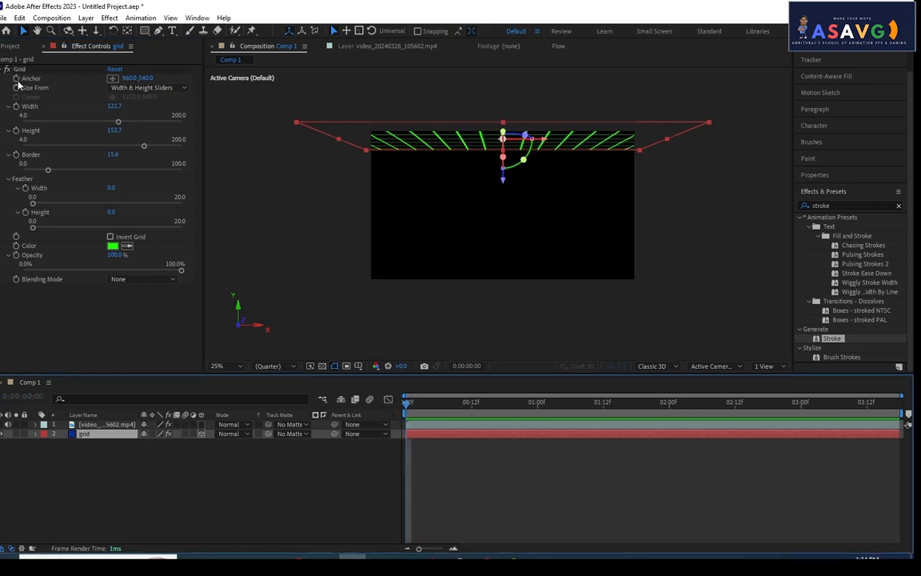
left_click(110, 437)
key("u")
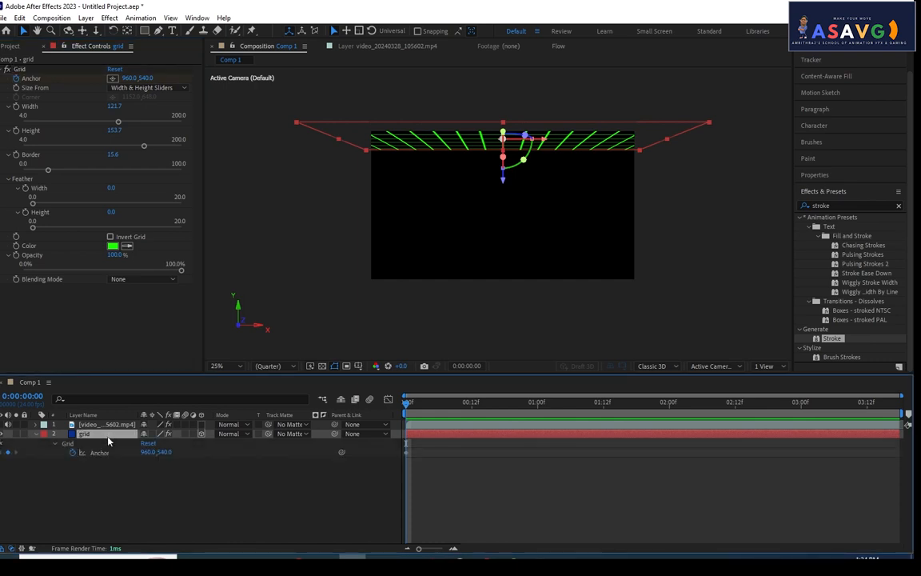
left_click(408, 453)
Step: Add a second Grid Anchor keyframe of 2796.7, 540.0 at 0:00:01:12 and preview the grid motion
left_click_drag(410, 407, 603, 416)
left_click_drag(131, 79, 692, 122)
left_click_drag(132, 78, 630, 88)
left_click_drag(604, 406, 459, 411)
key("space")
key("space")
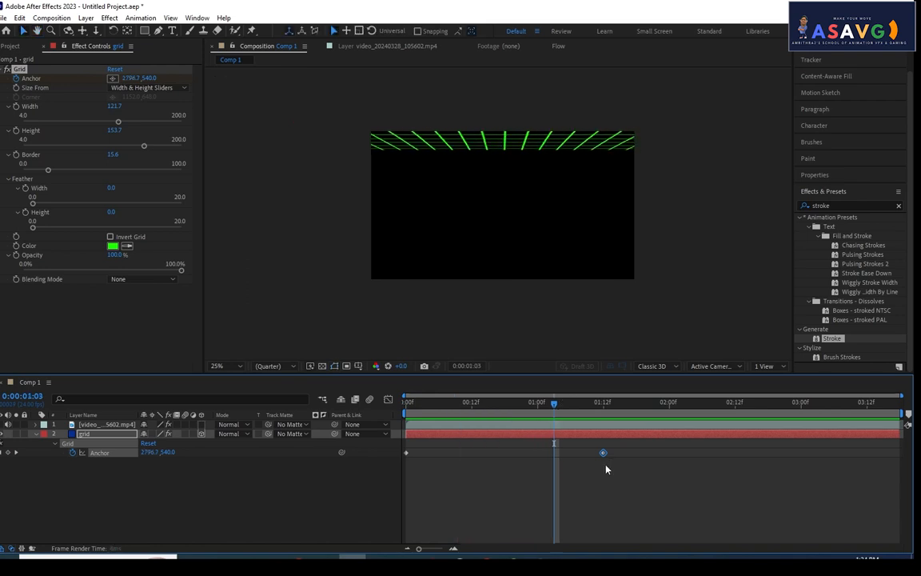
Step: Replace the second Anchor keyframe with one of 1201.0, 540.0 at 0:00:00:12 and preview the motion
left_click(604, 454)
key("Delete")
left_click(472, 406)
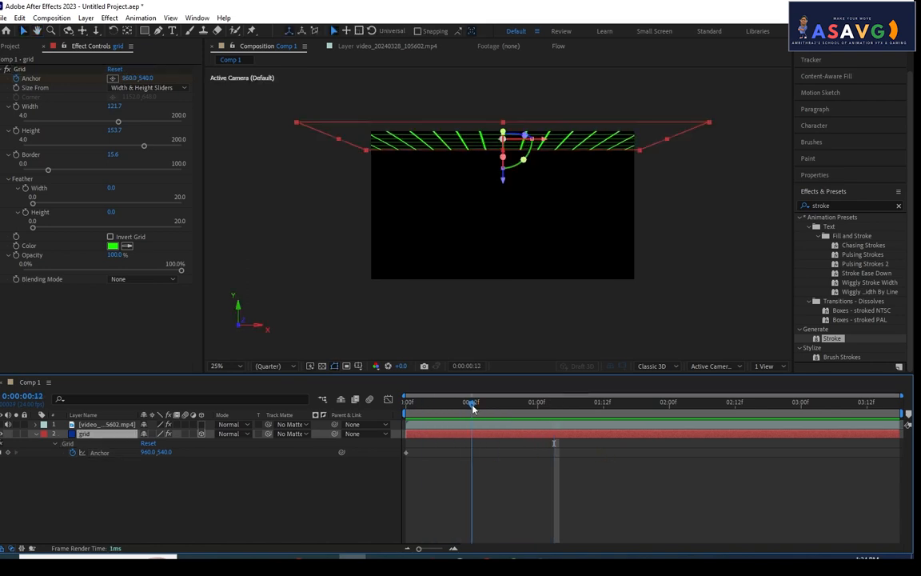
left_click_drag(124, 79, 226, 84)
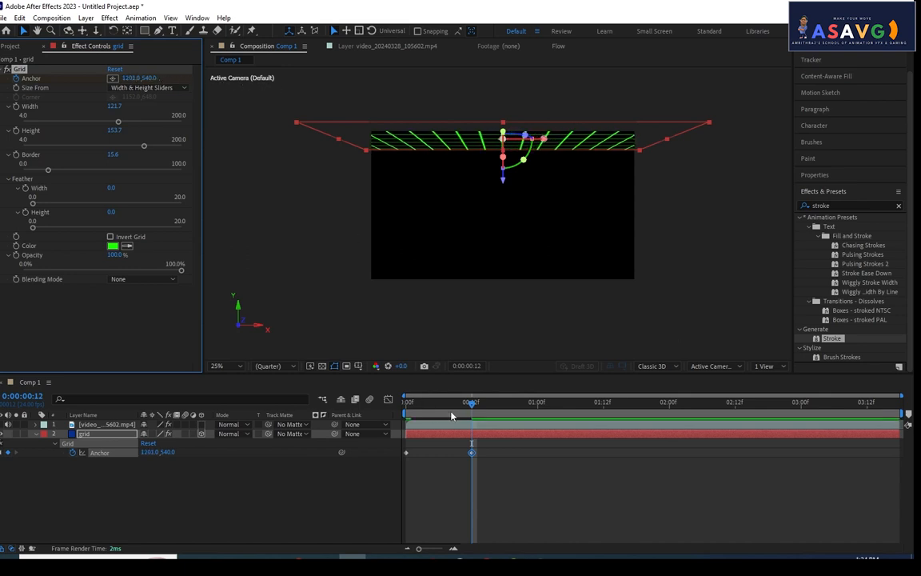
key("Home")
key("space")
key("space")
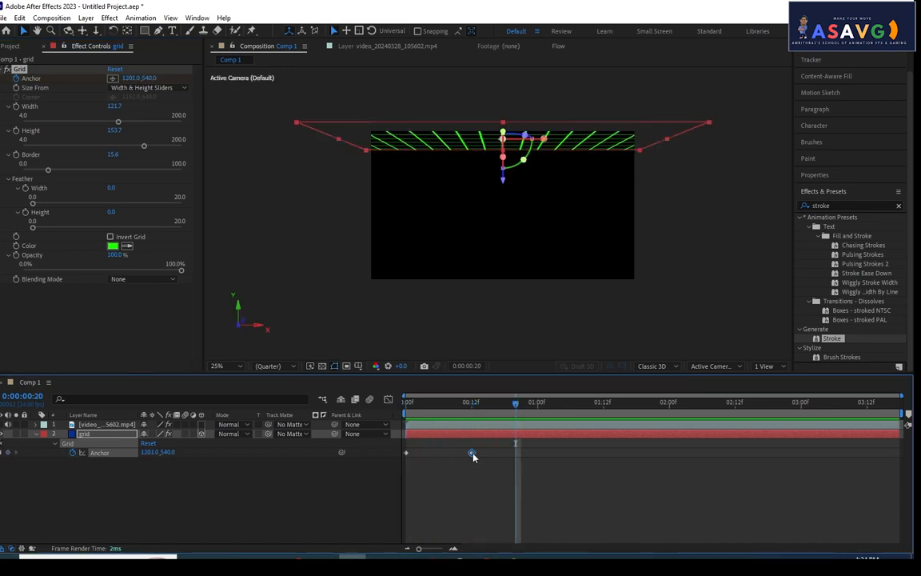
Step: Slow the grid motion by moving the second Anchor keyframe to 0:00:02:02 and preview it
left_click_drag(472, 453, 681, 454)
left_click_drag(515, 407, 434, 416)
key("space")
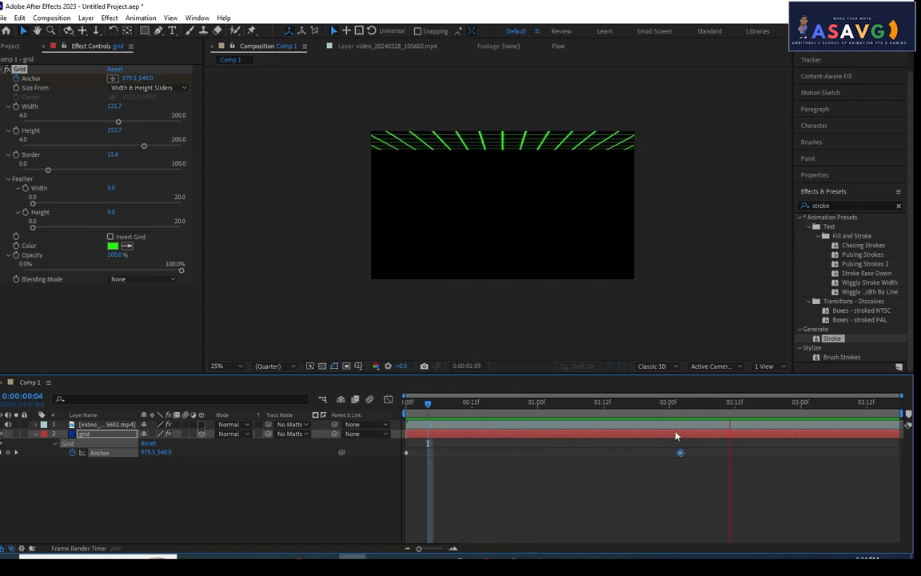
key("space")
Step: Change the Anchor keyframe at 0:00:02:02 to 1397.0, 540.0 and preview the animation from the start
left_click_drag(678, 405, 683, 412)
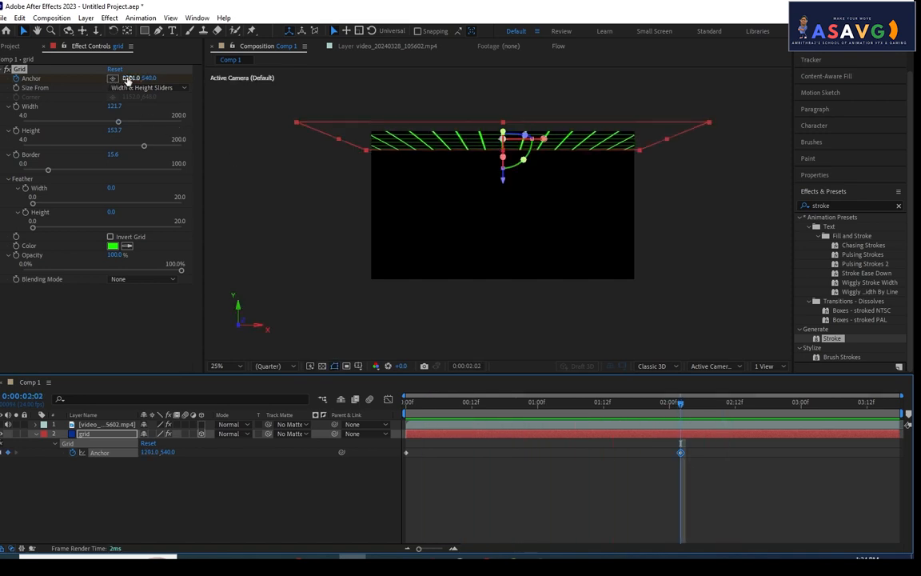
left_click_drag(128, 78, 231, 86)
left_click_drag(679, 405, 402, 410)
key("space")
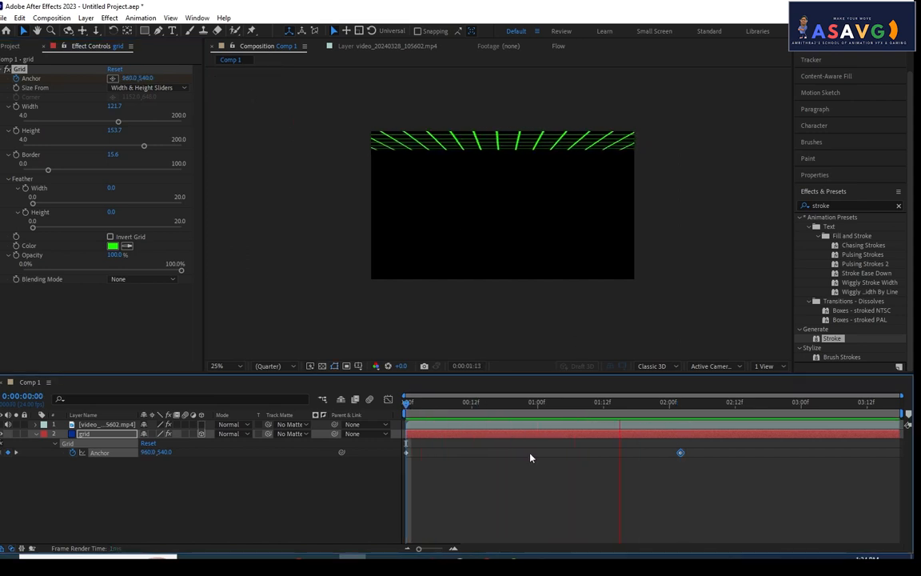
key("space")
Step: Move the last Anchor keyframe close to the end of the composition and preview the slower grid motion
left_click_drag(681, 453, 896, 452)
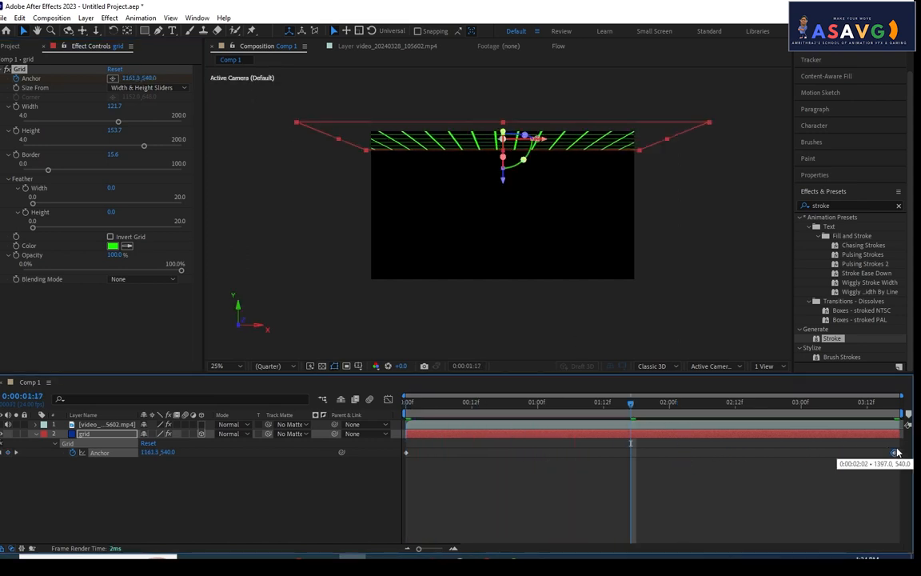
left_click_drag(630, 404, 403, 421)
key("space")
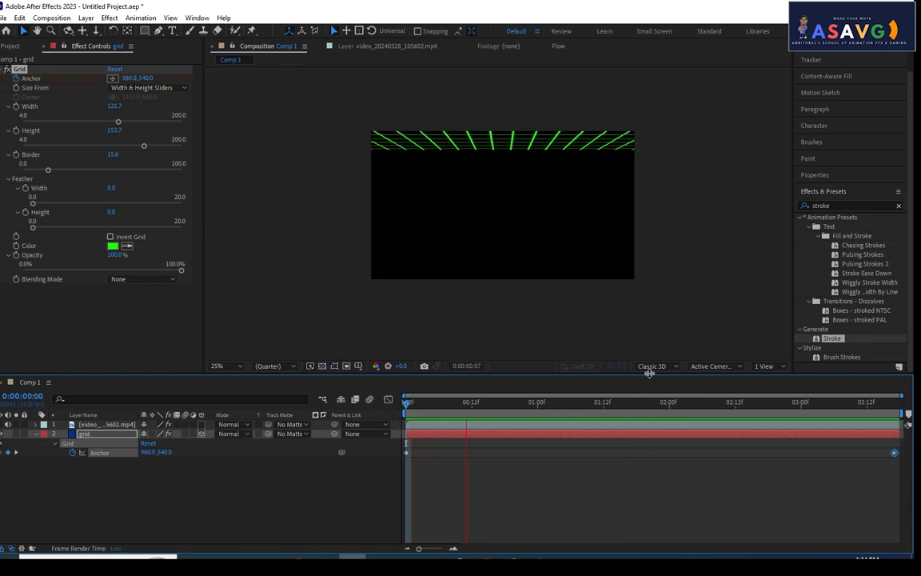
key("space")
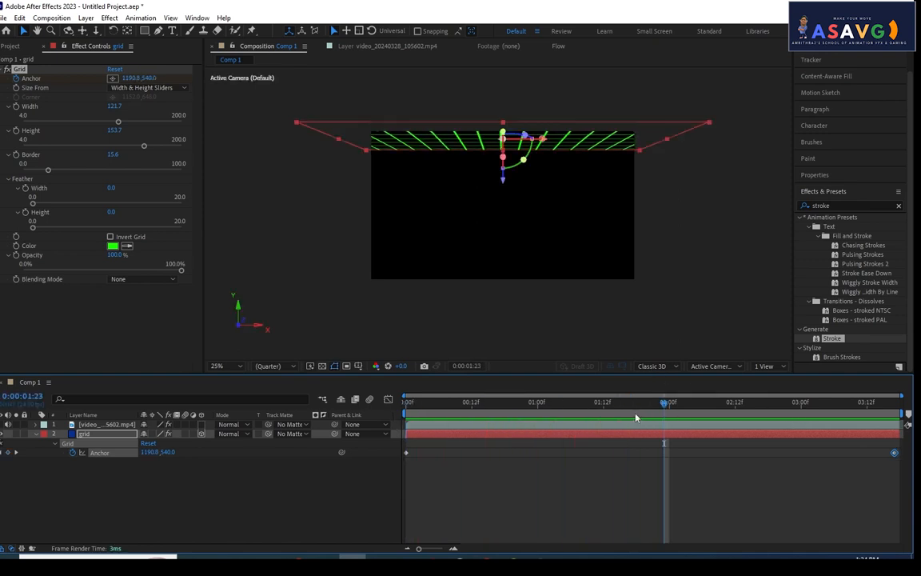
Step: Add an Anchor keyframe of 1316.2, 540.0 at 0:00:01:18, shift it slightly earlier and preview the motion
left_click_drag(662, 403, 637, 408)
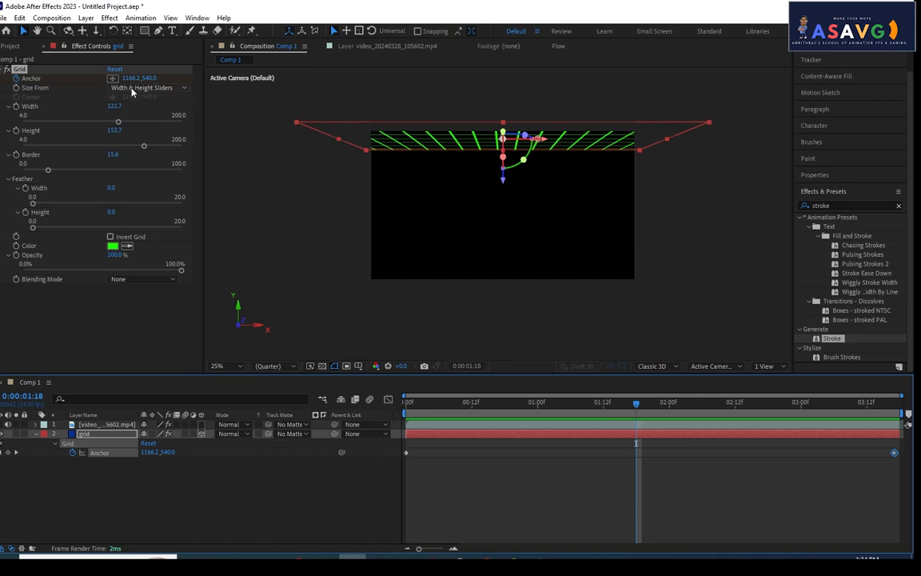
left_click_drag(128, 78, 248, 78)
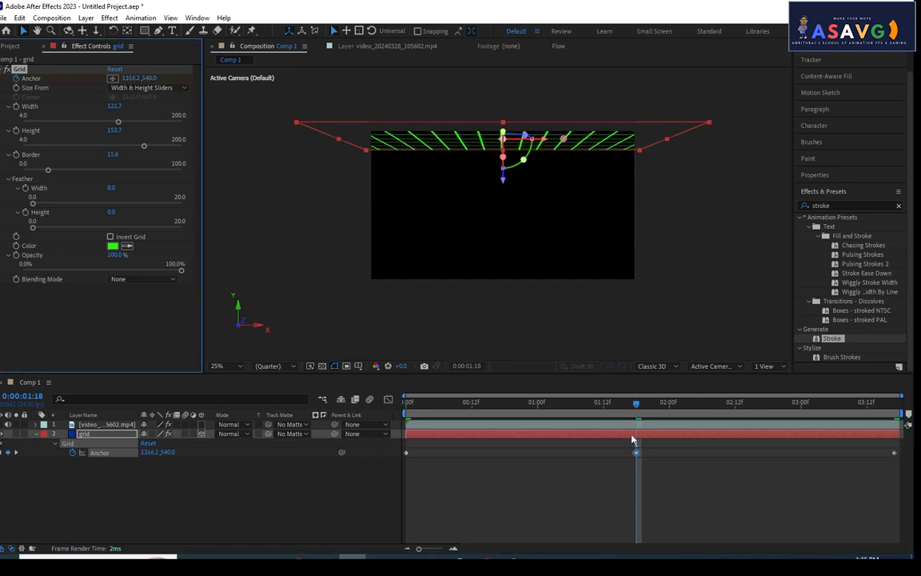
left_click_drag(637, 453, 614, 454)
left_click(406, 405)
key("space")
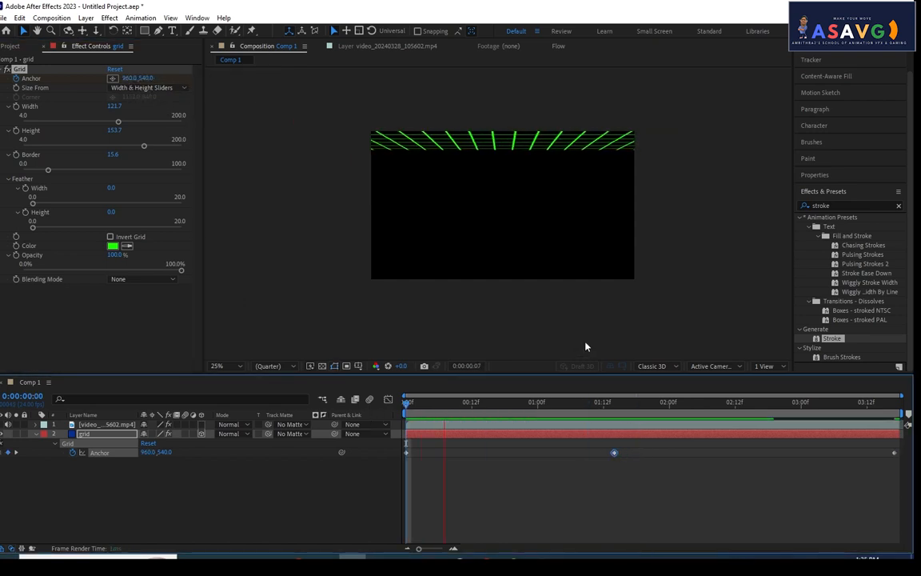
Step: Delete the last and middle Anchor keyframes, keeping only the one at the first frame
left_click(706, 455)
left_click(614, 454)
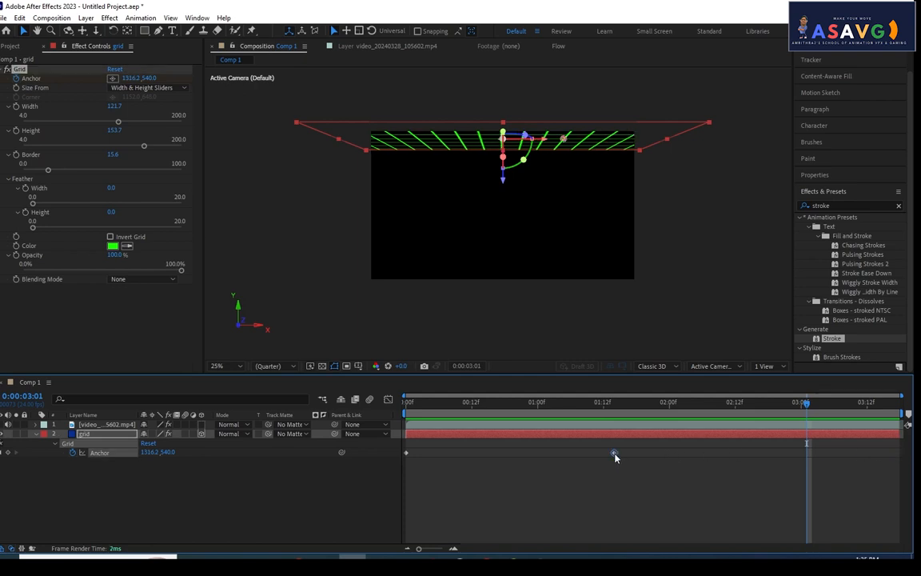
key("Delete")
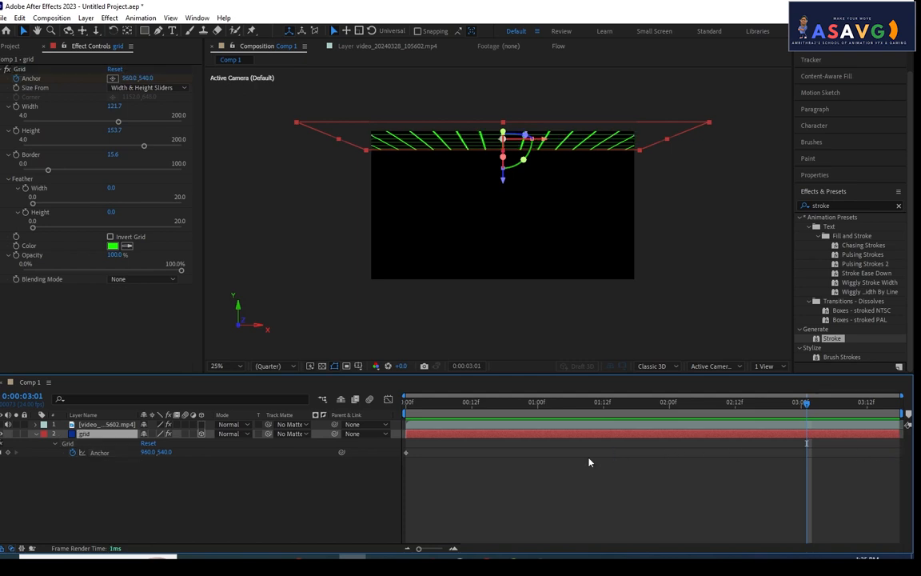
Step: Try the expression time*50 on the Grid effect's Anchor and preview the animation from the first frame
left_click(72, 453, "alt")
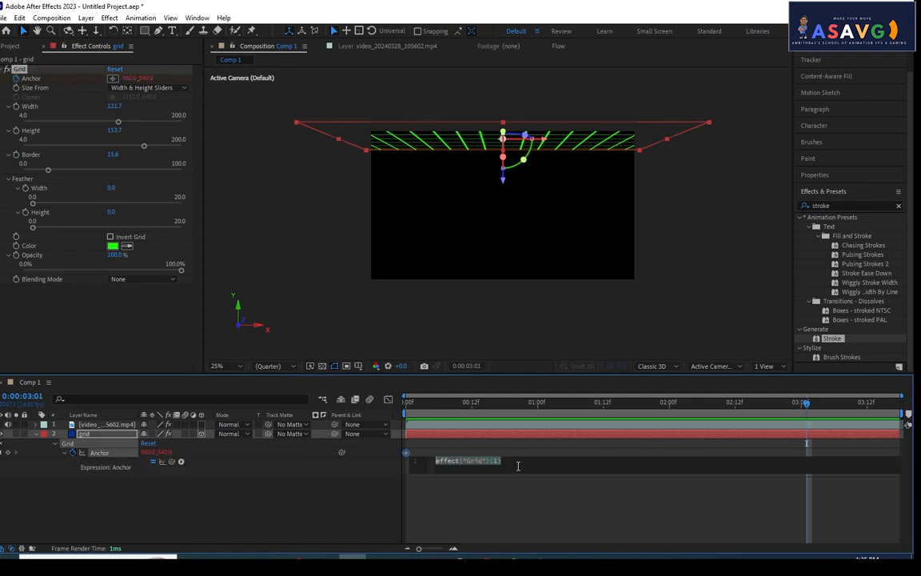
type("time")
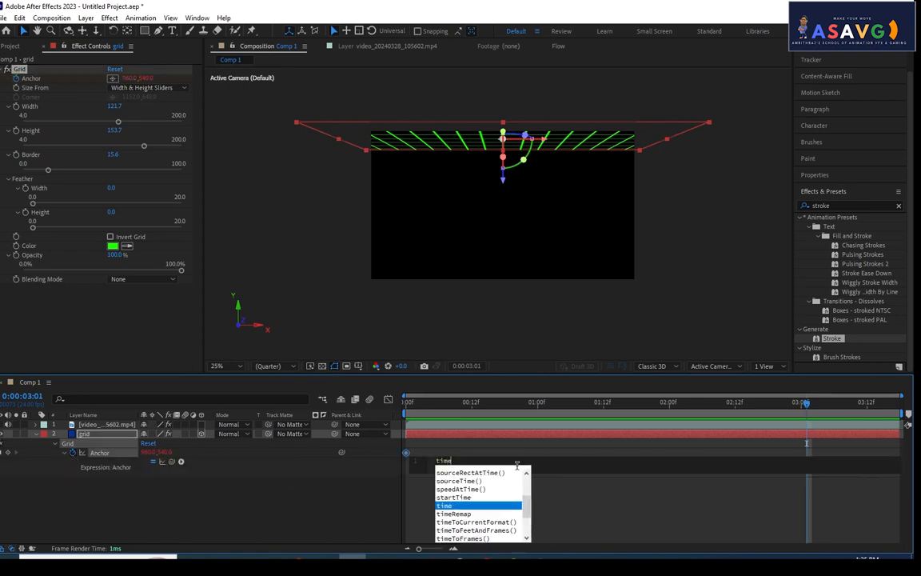
type("*50")
key("KP_Enter")
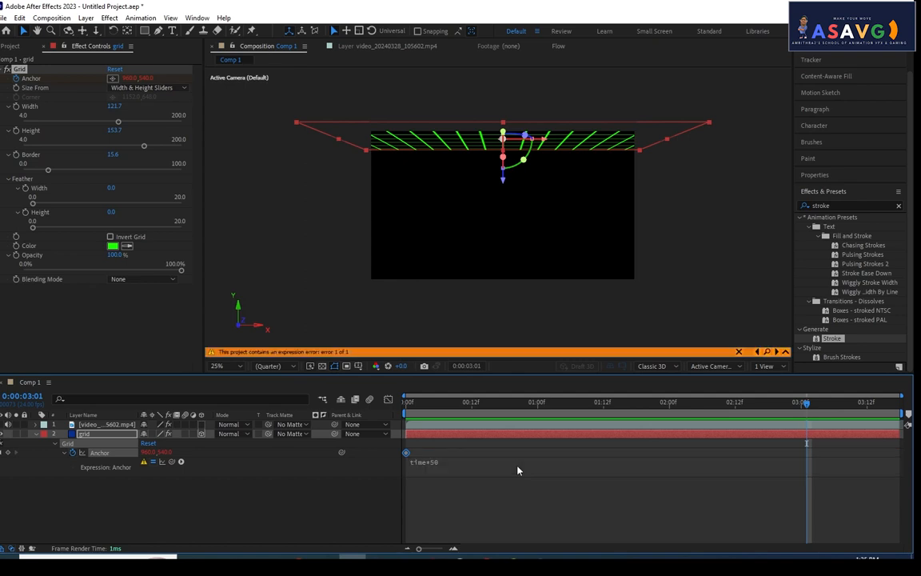
key("Home")
key("space")
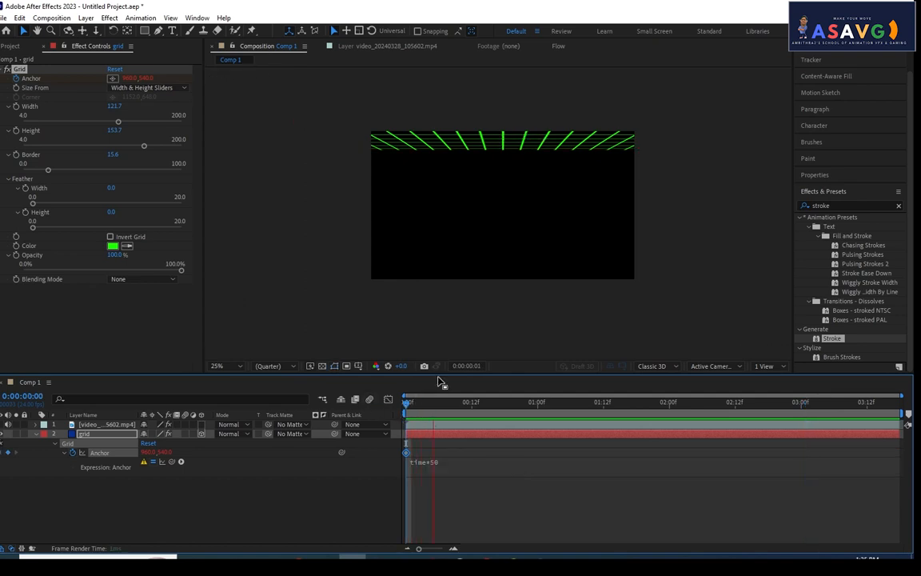
key("space")
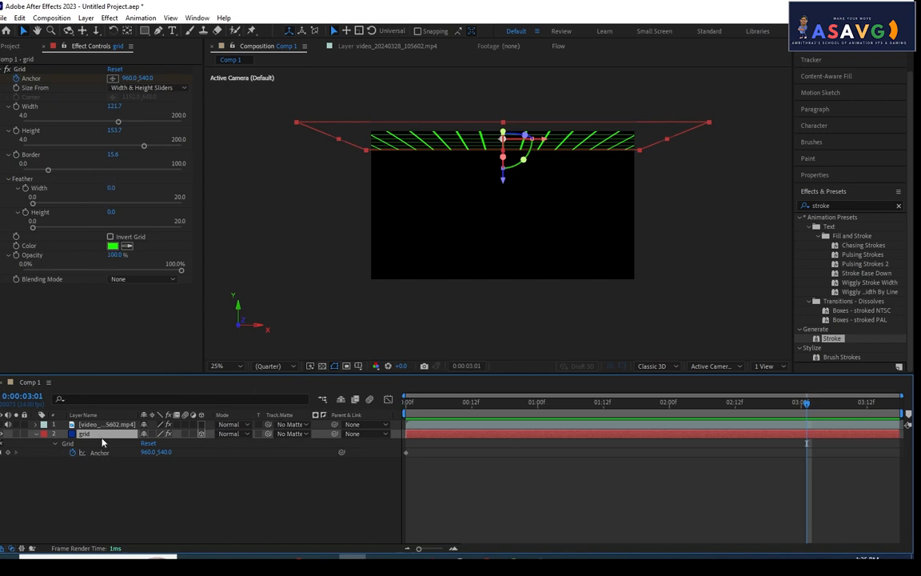
Step: Try the expression time*50 on the grid layer's Position
key("p")
left_click_drag(174, 443, 68, 450)
left_click(64, 444, "alt")
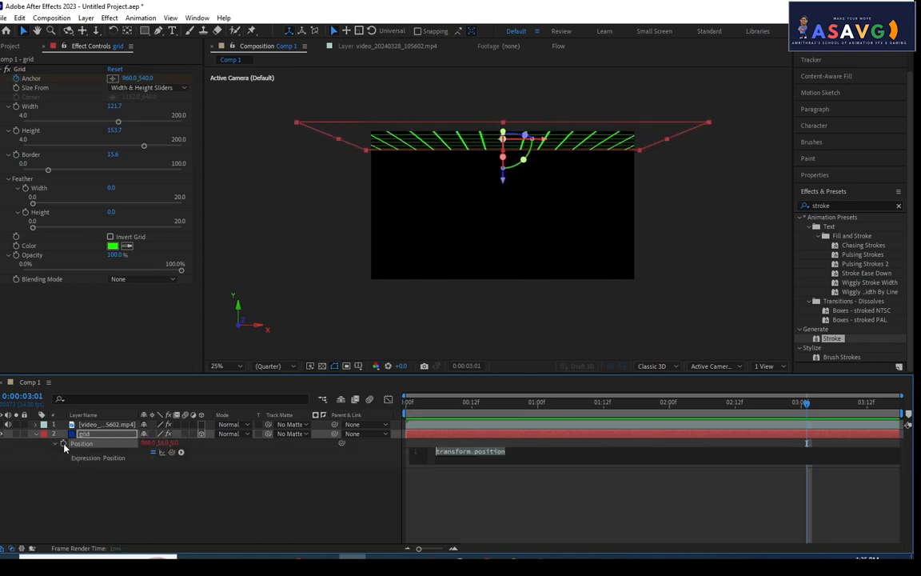
type("t")
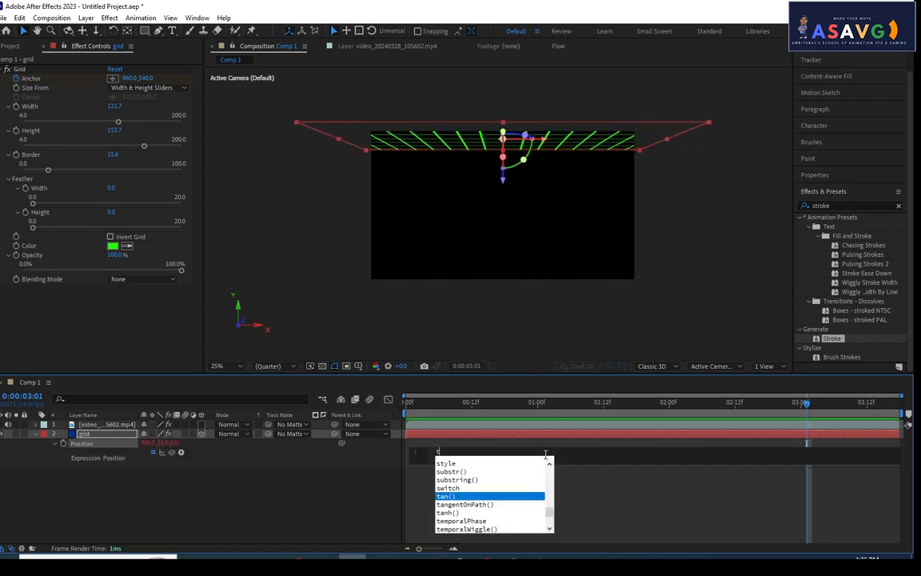
type("ime*")
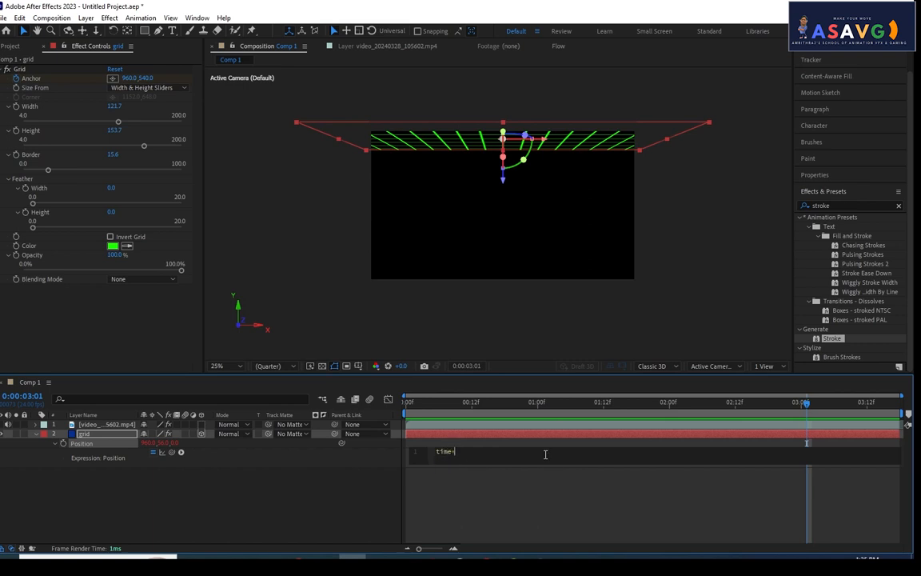
type("50")
key("KP_Enter")
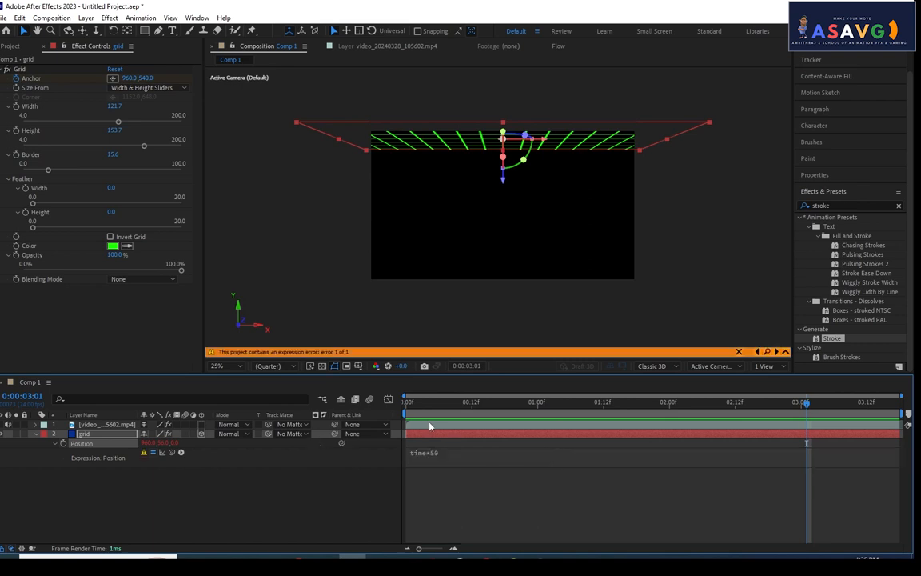
key("Home")
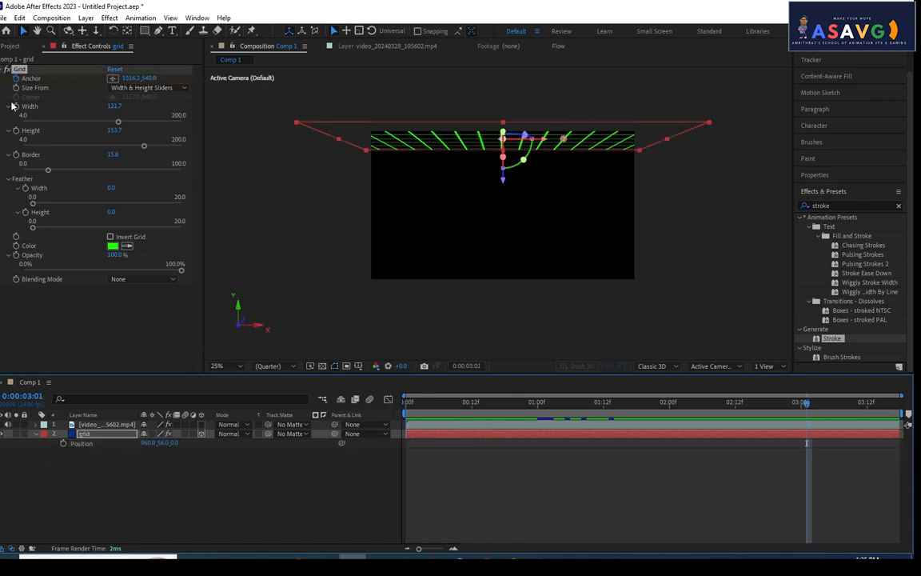
Step: Reveal the grid layer's keyframes and preview its motion from the first frame
key("Home")
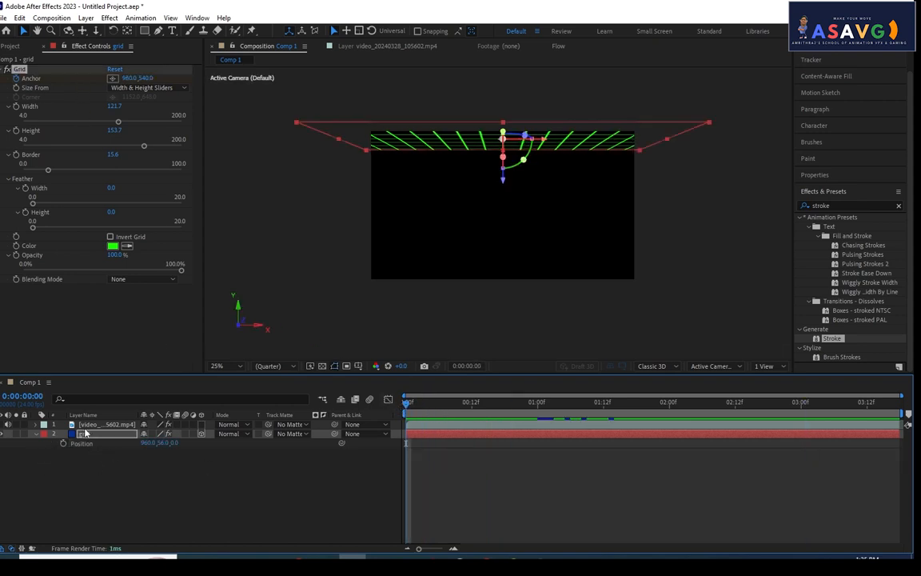
key("u")
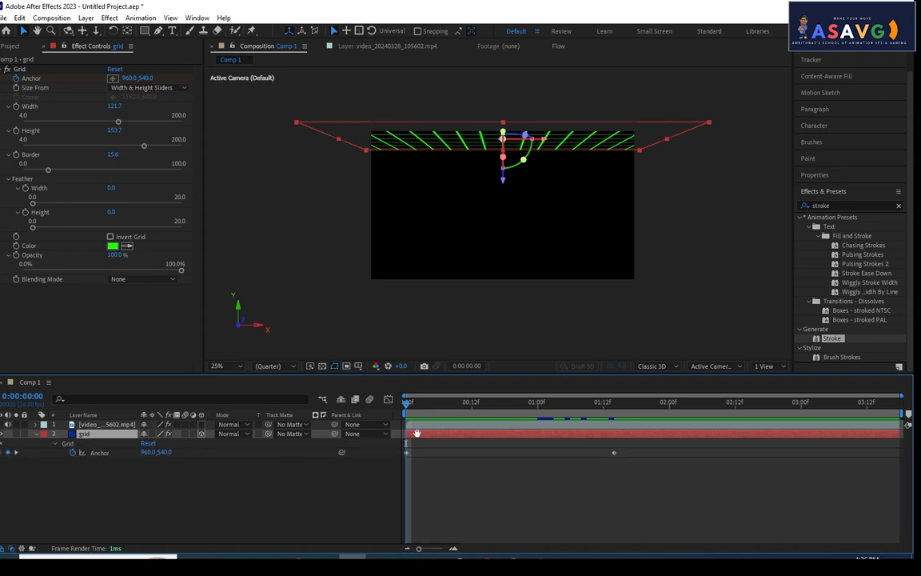
key("space")
key("space")
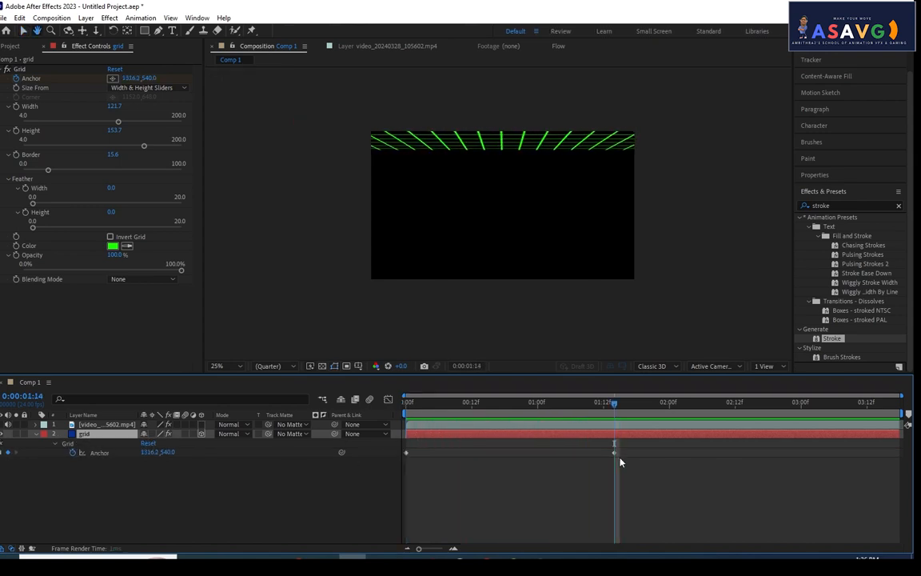
Step: Change the second Anchor keyframe to 1483.2, 540.0, move it to the end of the composition and preview the motion
left_click_drag(127, 79, 230, 84)
left_click_drag(614, 453, 900, 452)
left_click(445, 403)
key("space")
key("space")
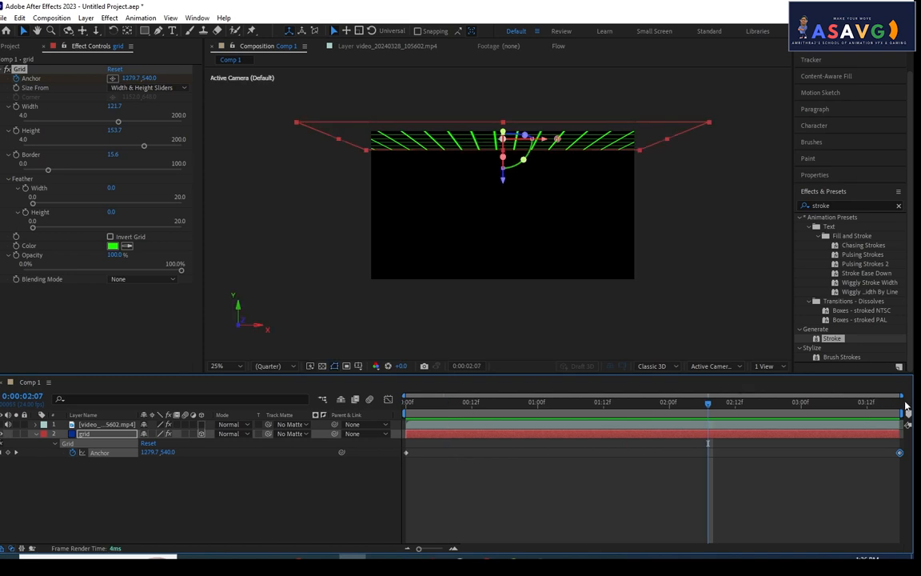
Step: Move the last Anchor keyframe to 0:00:03:17, set its X value to 1797.2 and preview the motion
left_click_drag(877, 407, 908, 415)
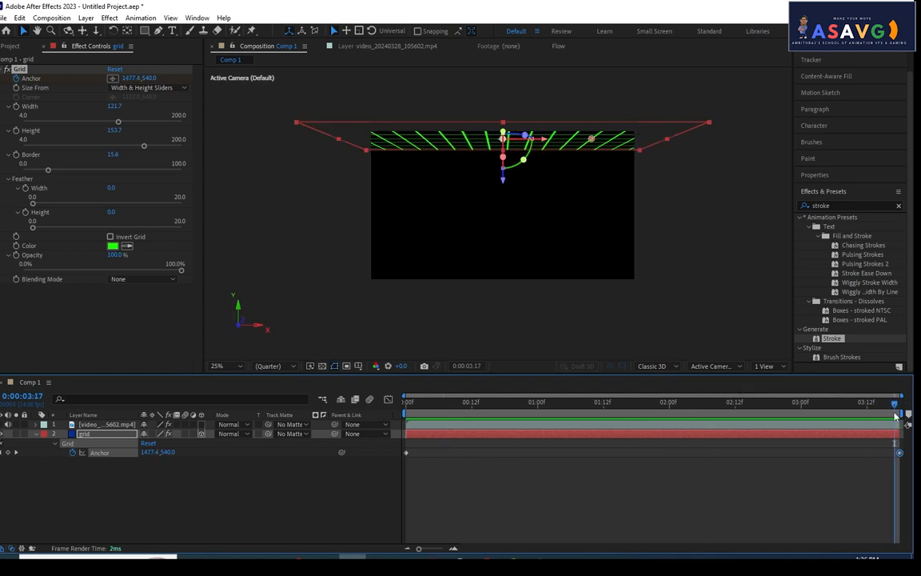
left_click_drag(899, 454, 896, 456)
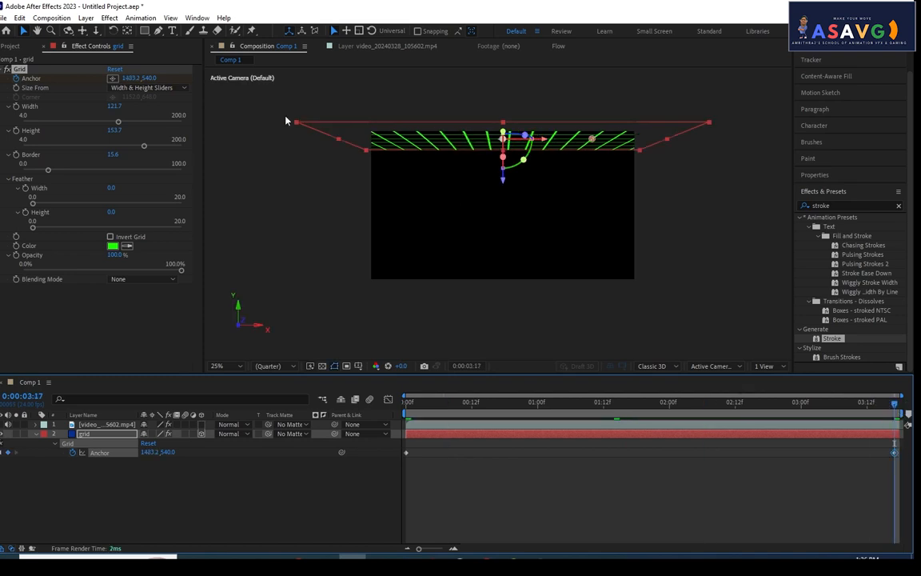
left_click(129, 78)
type("1797.2")
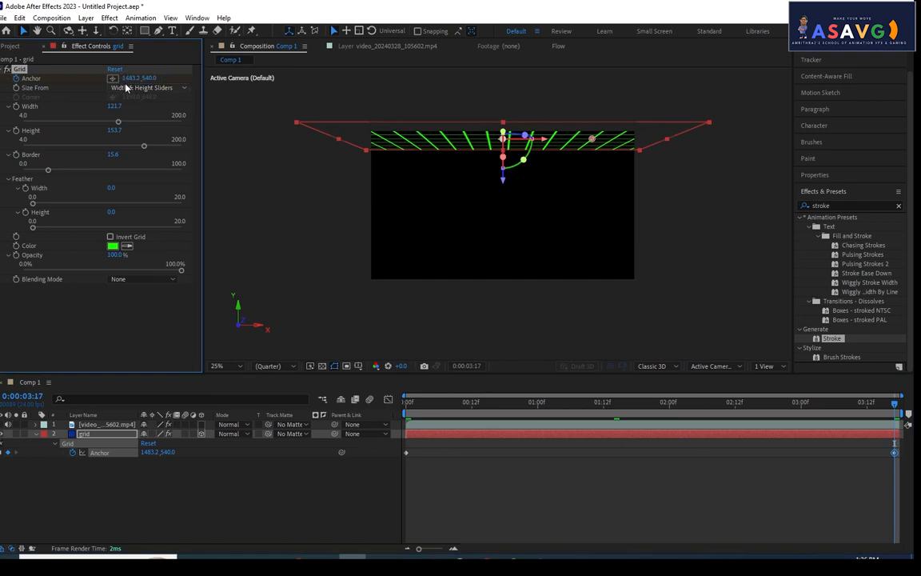
key("Return")
left_click(527, 411)
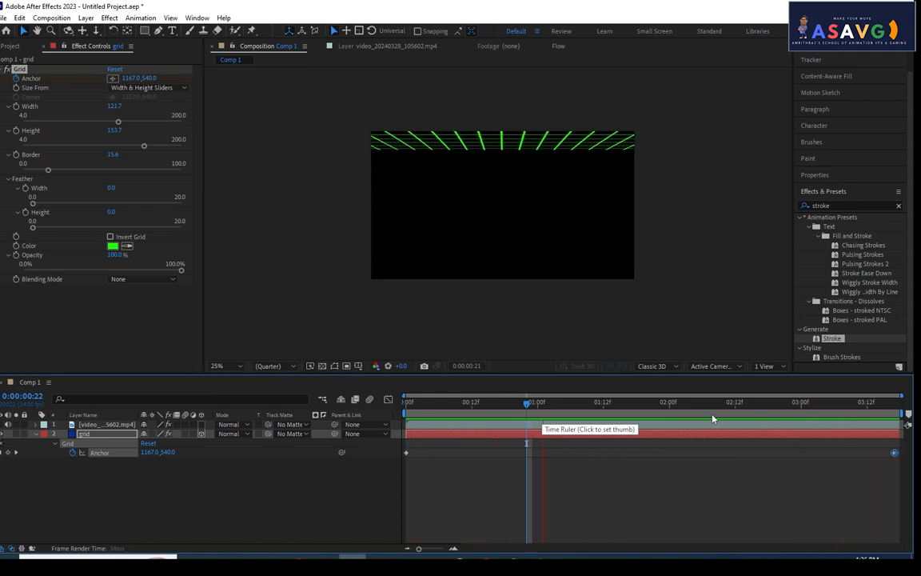
Step: Search the effects for "bend" and apply CC Bender to the grid layer
left_click(70, 448)
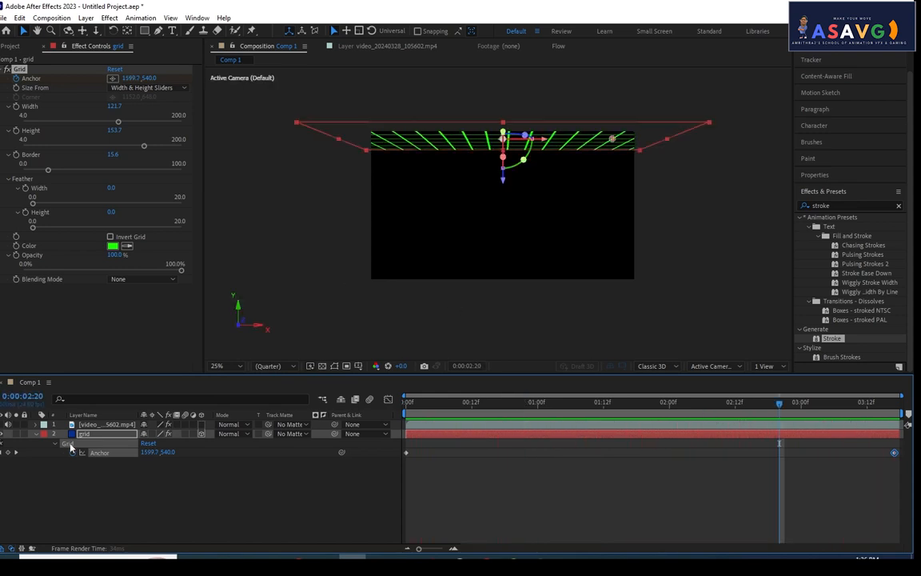
left_click(87, 435)
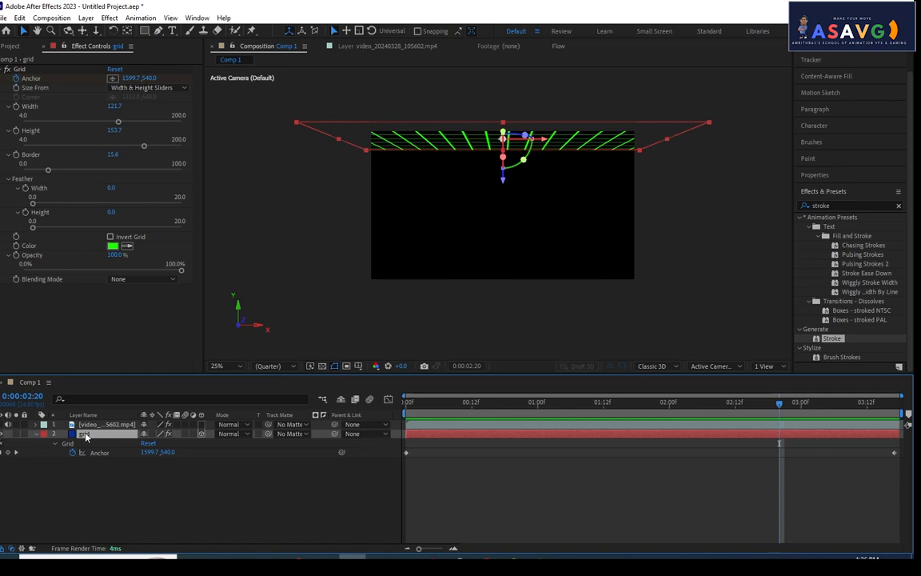
key("ctrl+d")
key("ctrl+z")
double_click(839, 205)
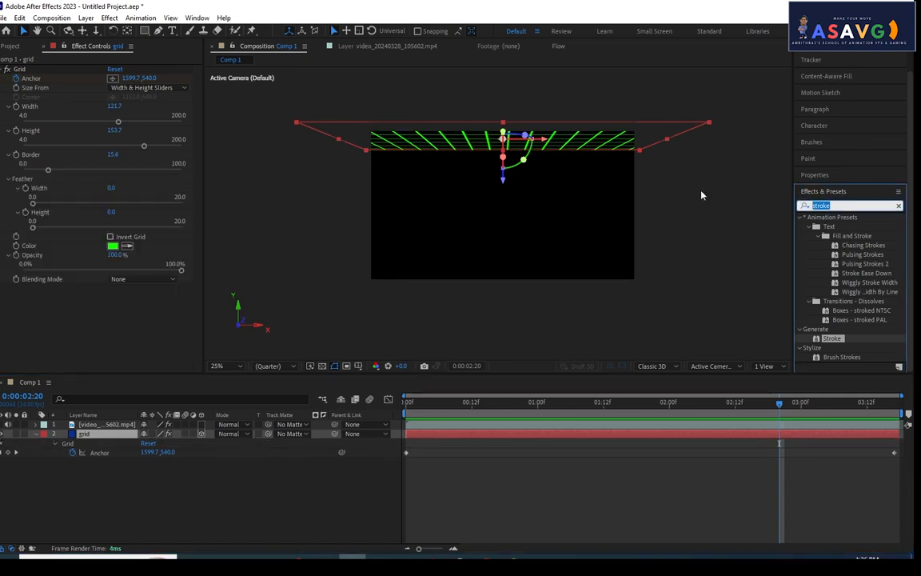
type("bend")
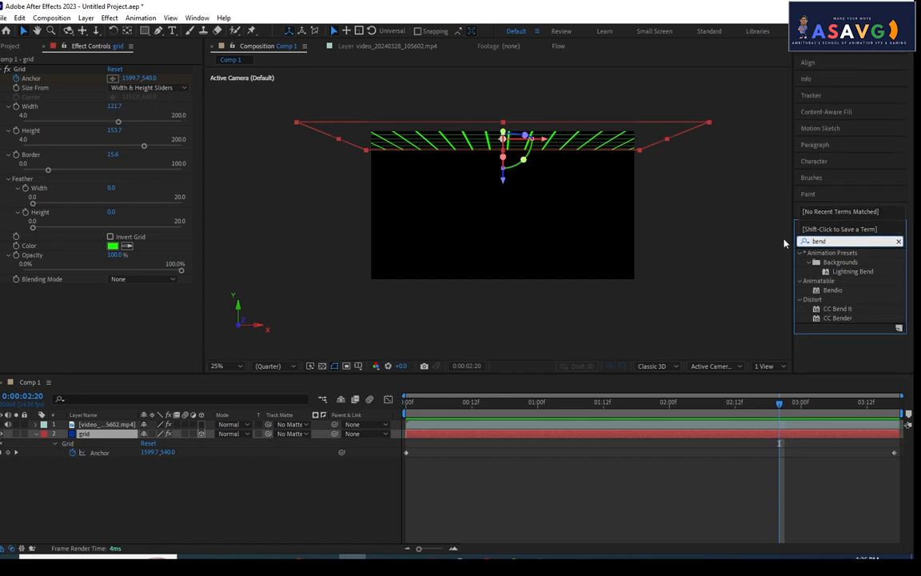
left_click(861, 312)
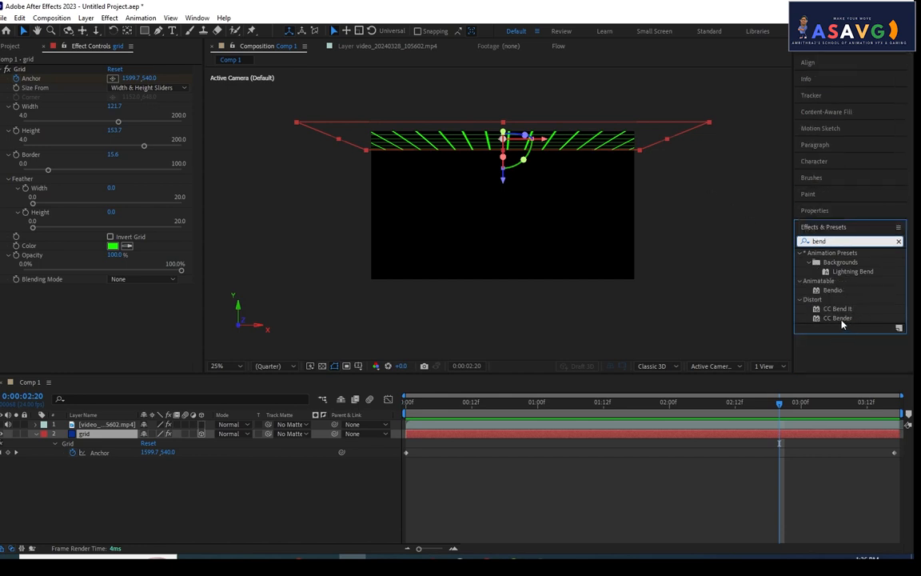
left_click_drag(837, 317, 485, 150)
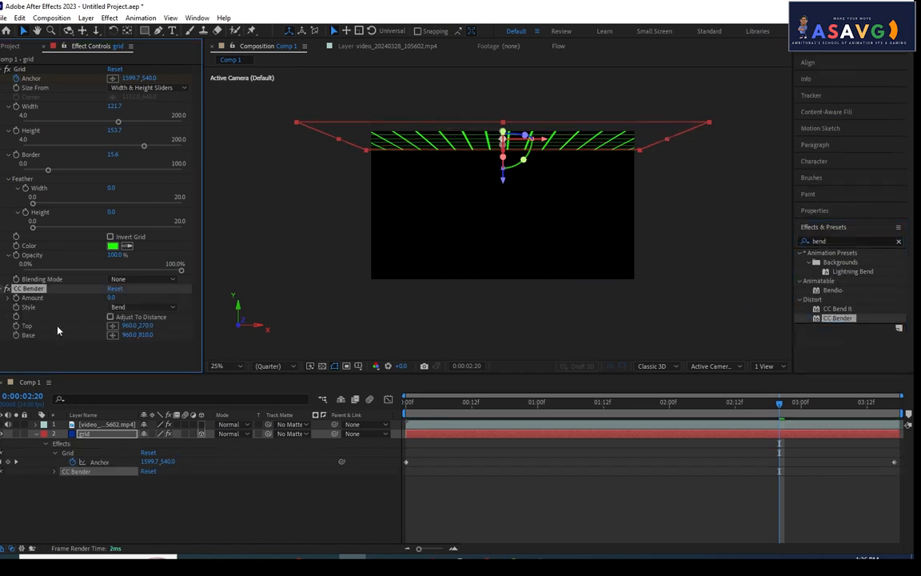
Step: Check CC Bender's style options, try its Amount and move the Base point to about 960.0, 957.0
left_click(140, 309)
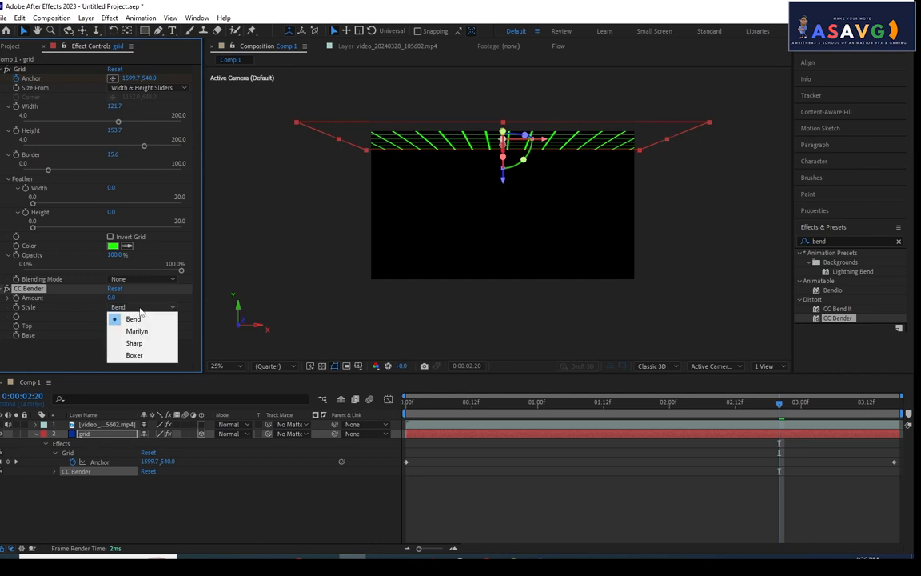
left_click(43, 341)
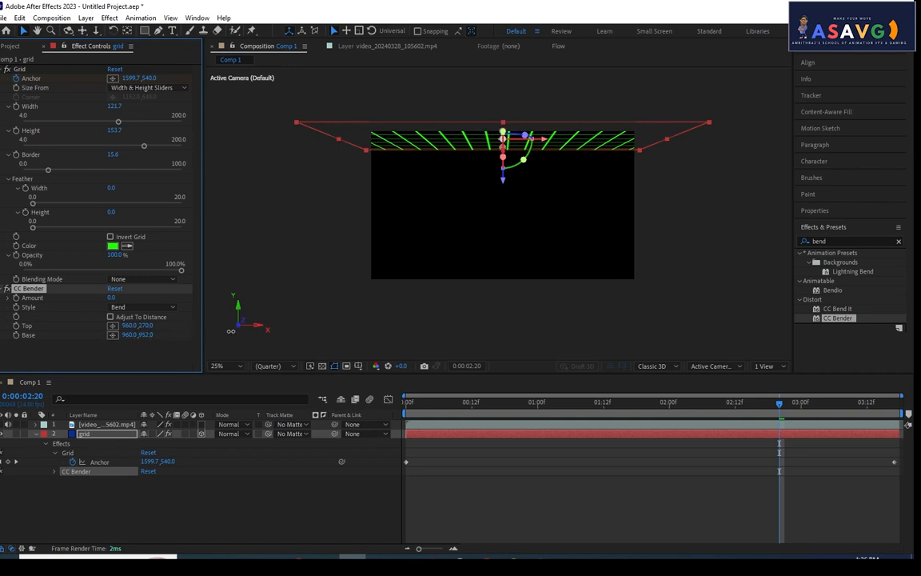
mouse_move(113, 298)
left_mouse_down()
mouse_move(124, 297)
mouse_move(114, 296)
left_mouse_up()
mouse_move(129, 335)
left_mouse_down()
mouse_move(175, 331)
mouse_move(130, 332)
left_mouse_up()
key("ctrl+z")
Step: Try placing CC Bender's Top point at about 924.8, 806.7 and varying its Amount, then undo these changes
left_click(112, 326)
left_click(497, 145)
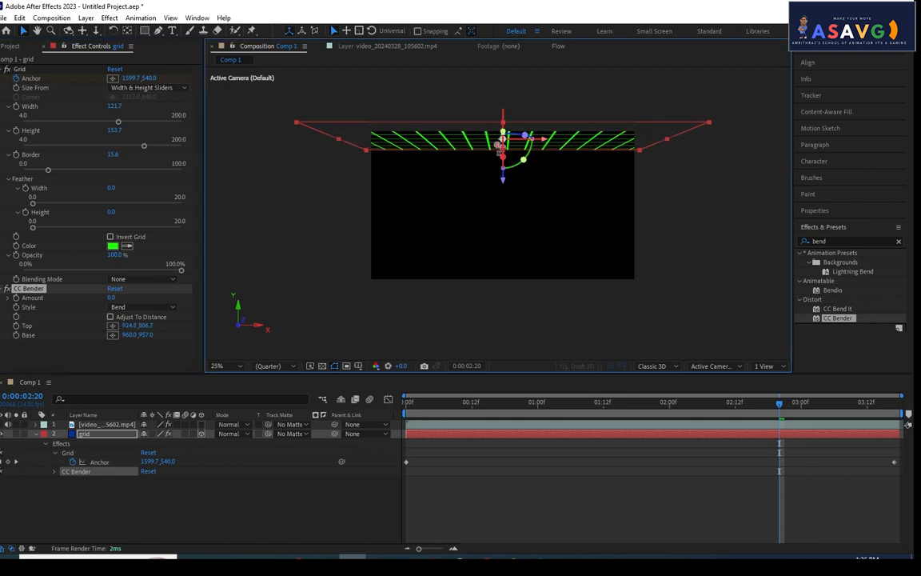
mouse_move(112, 297)
left_mouse_down()
mouse_move(128, 295)
mouse_move(111, 296)
left_mouse_up()
key("ctrl+z")
key("ctrl+z")
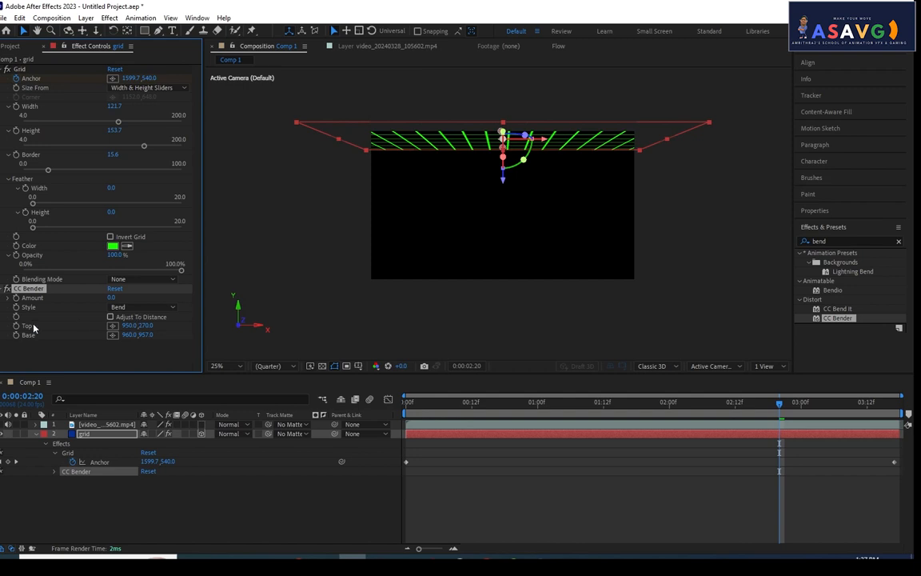
Step: Try CC Bender's style and Amount once more, then remove the effect from the grid layer
left_click(127, 309)
left_click(128, 327)
left_click_drag(114, 298, 113, 300)
key("Delete")
Step: Duplicate the grid layer, move the copy down to Y 1004.0 as a floor and preview both grids
left_click(88, 433)
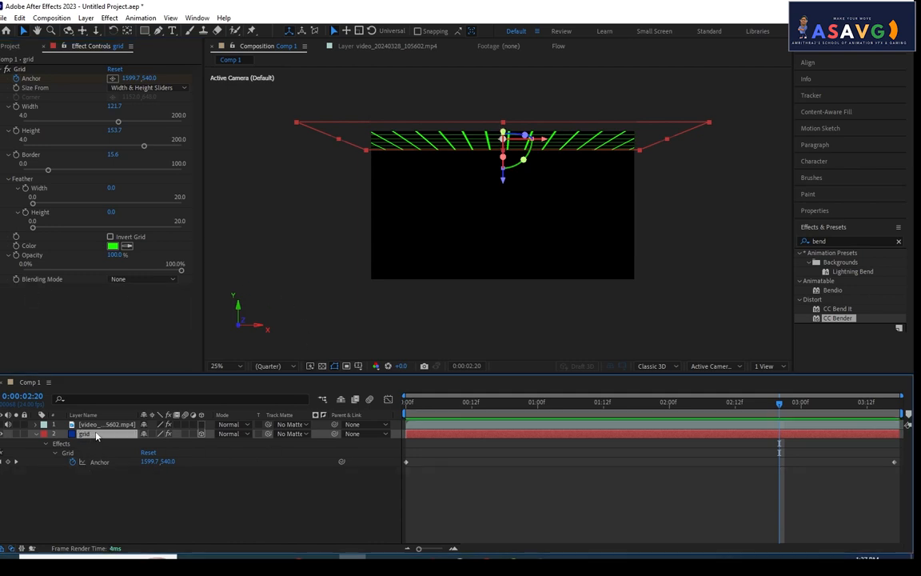
key("ctrl+d")
left_click_drag(503, 184, 509, 317)
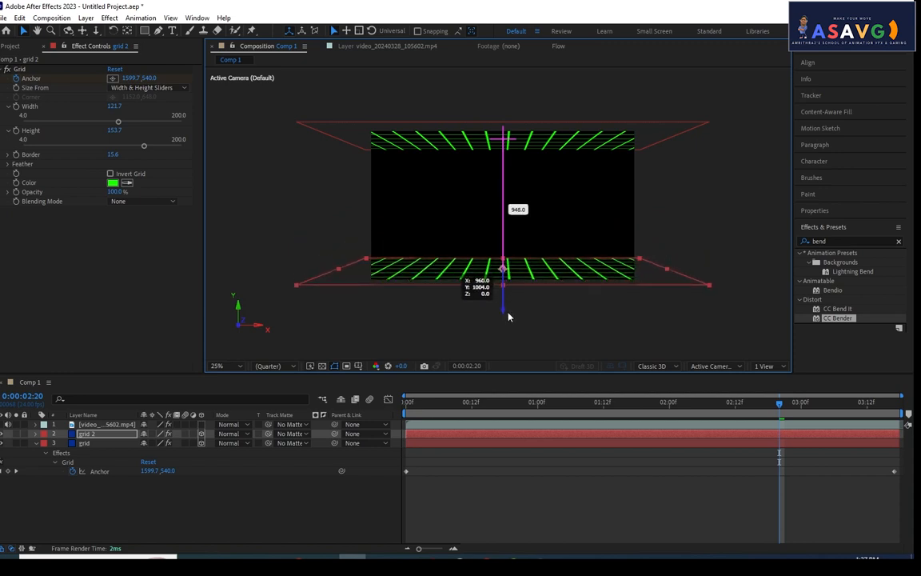
left_click(318, 216)
key("space")
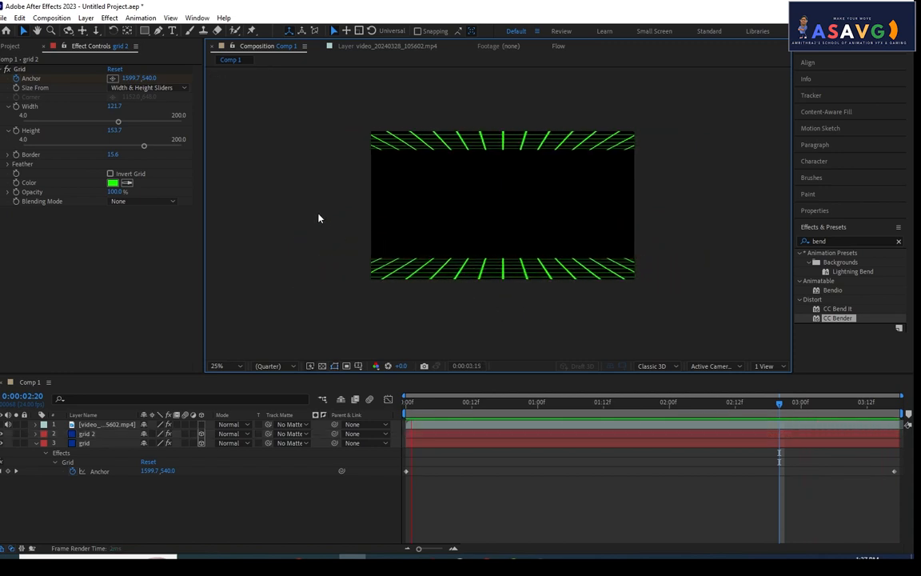
Step: Swap the two Anchor keyframes of the original grid layer, placing the last at the composition's end, and preview the reversed motion
left_click(111, 433)
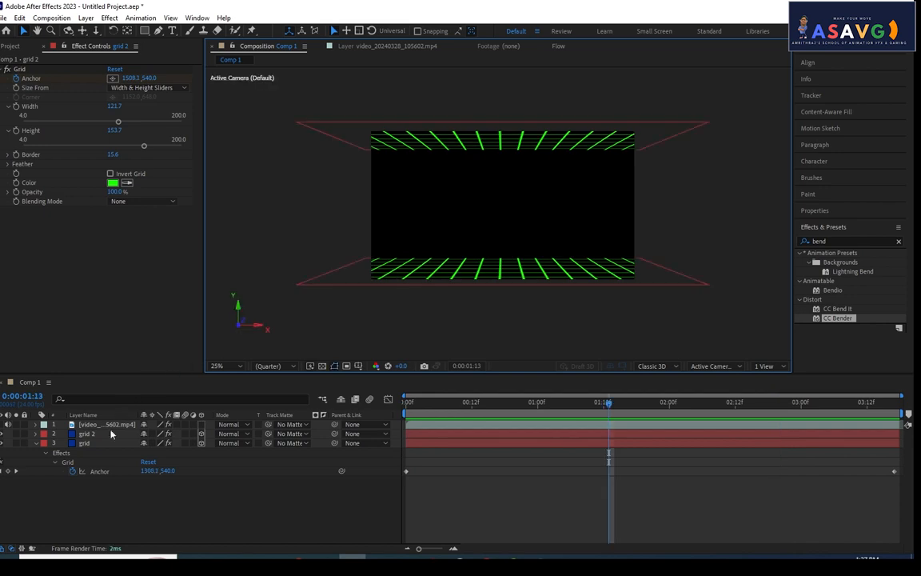
left_click(96, 443)
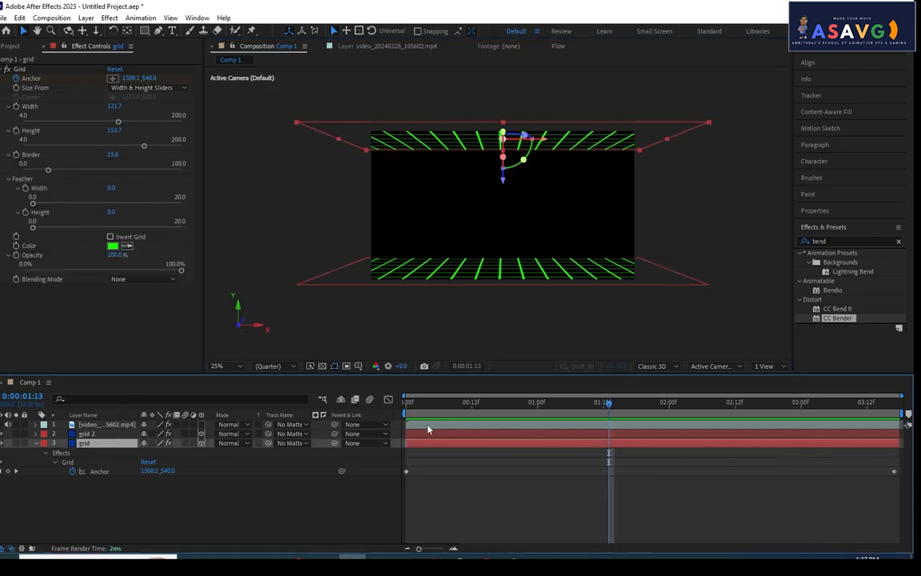
left_click_drag(406, 471, 752, 471)
left_click_drag(824, 471, 406, 472)
left_click_drag(752, 472, 898, 471)
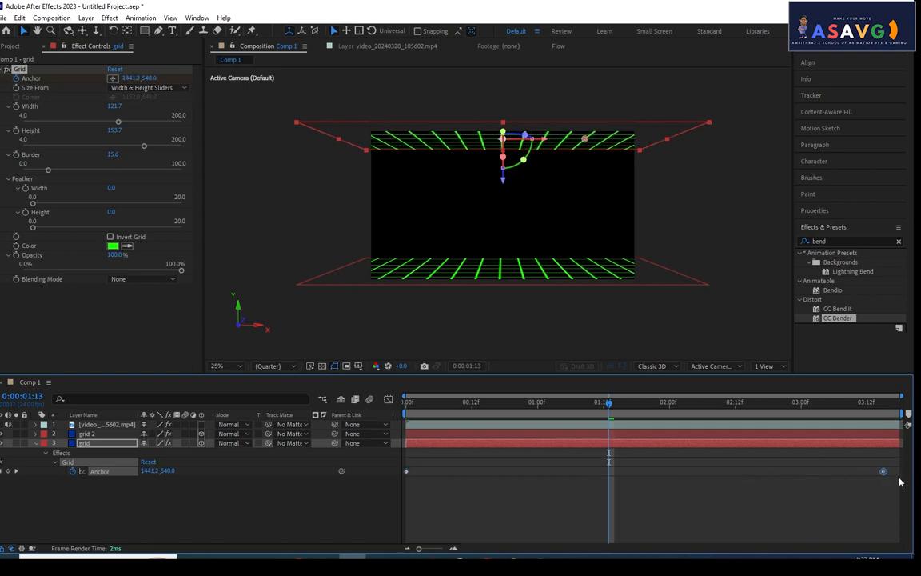
key("space")
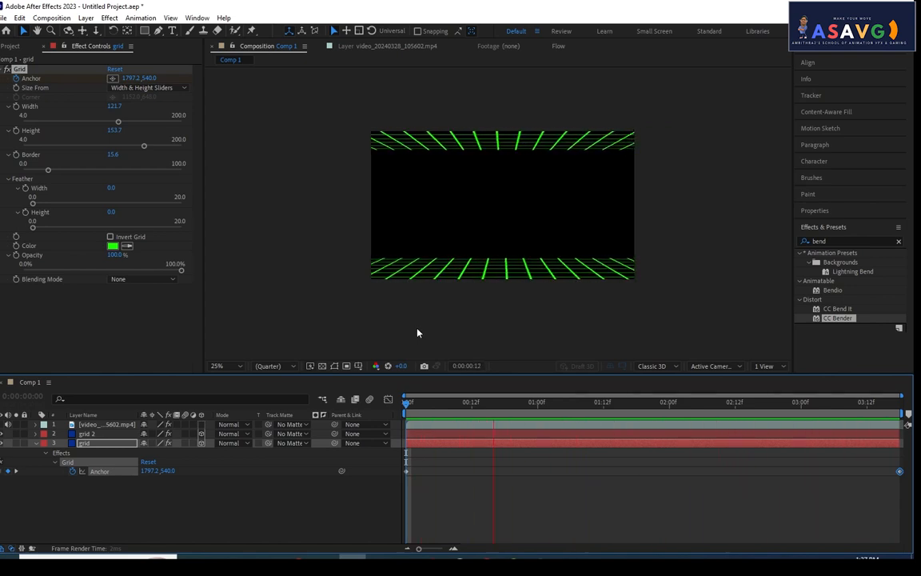
Step: Pre-compose both grid layers into Pre-comp 1 with all attributes moved, and return to Comp 1
key("space")
left_click(105, 434, "shift")
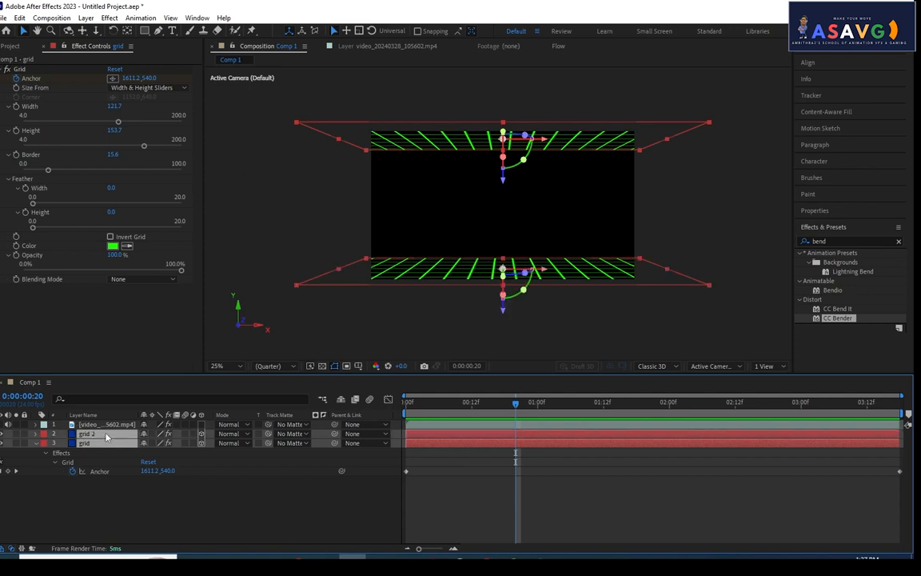
right_click(104, 436)
left_click(138, 325)
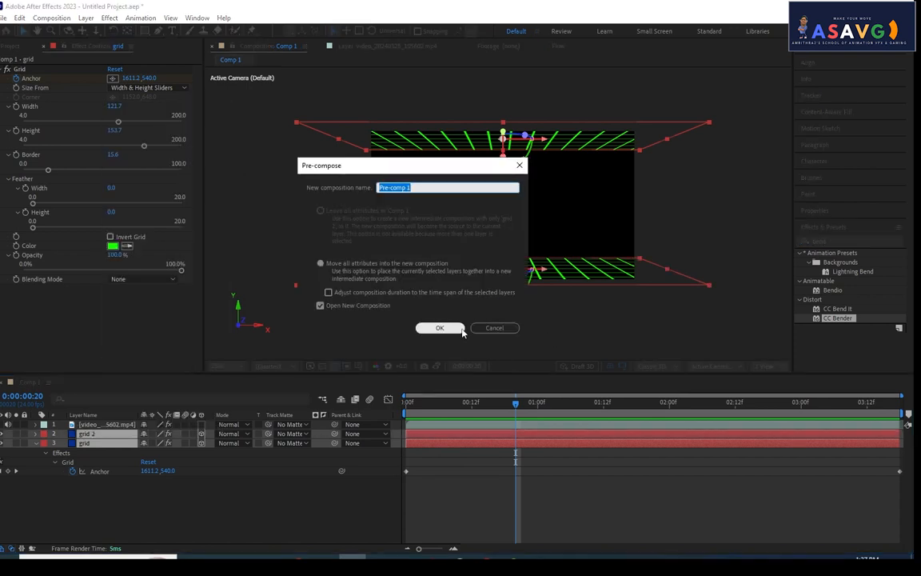
left_click(450, 327)
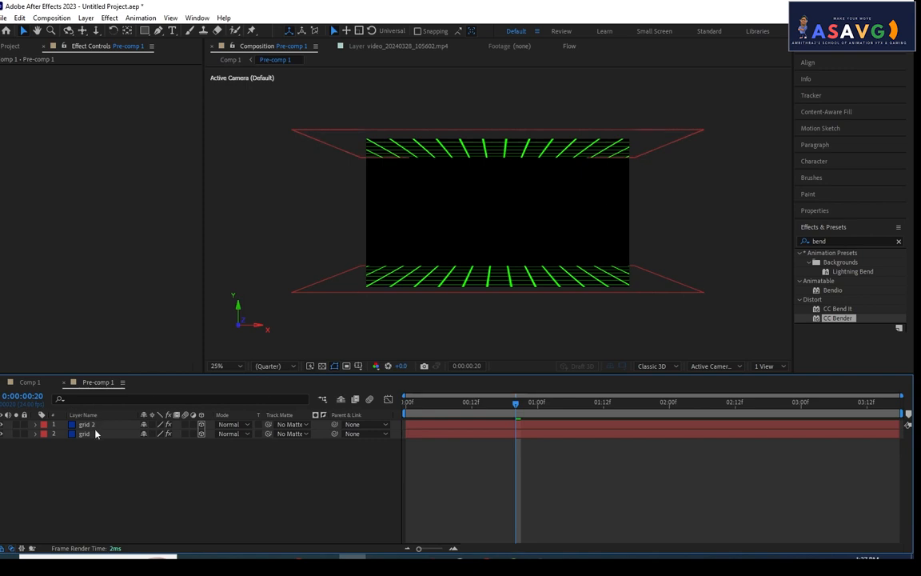
left_click(29, 383)
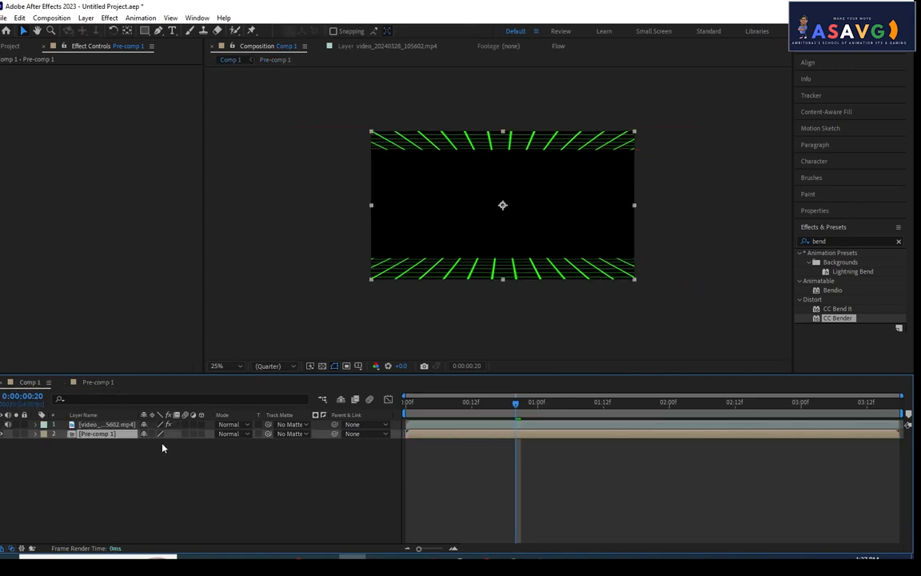
Step: Try scaling Pre-comp 1 down and back up to about 107.0, 102.9 %, undoing the further enlargement
key("s")
left_click_drag(155, 443, 134, 443)
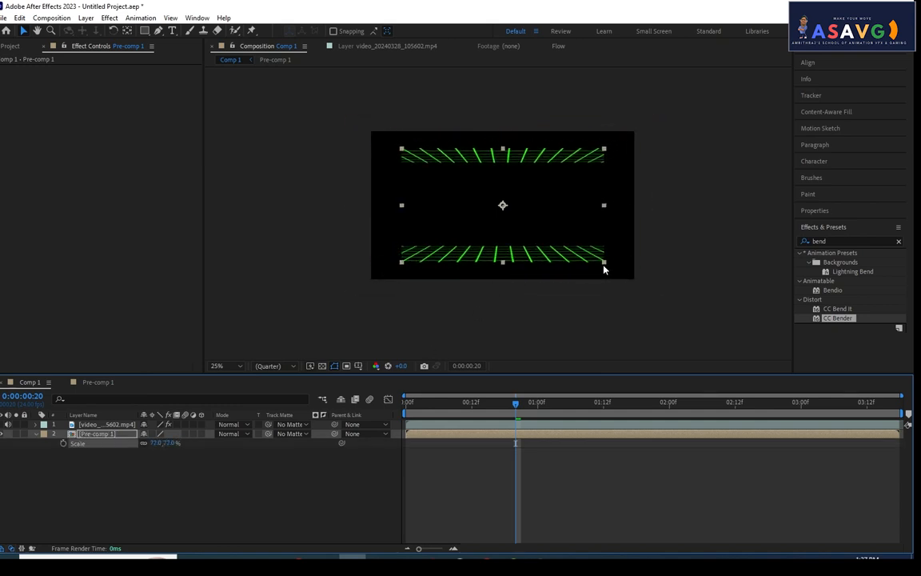
left_click_drag(604, 263, 644, 287)
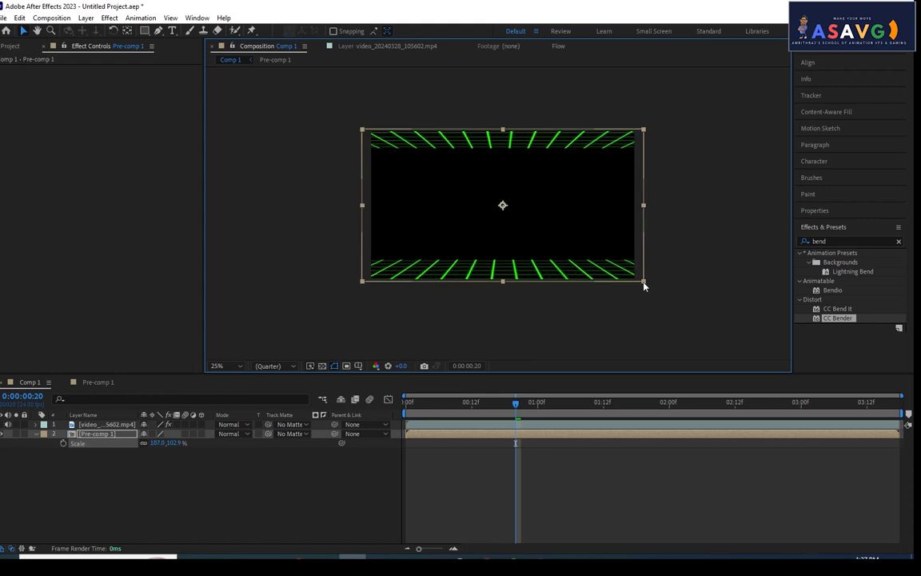
left_click_drag(364, 136, 358, 128)
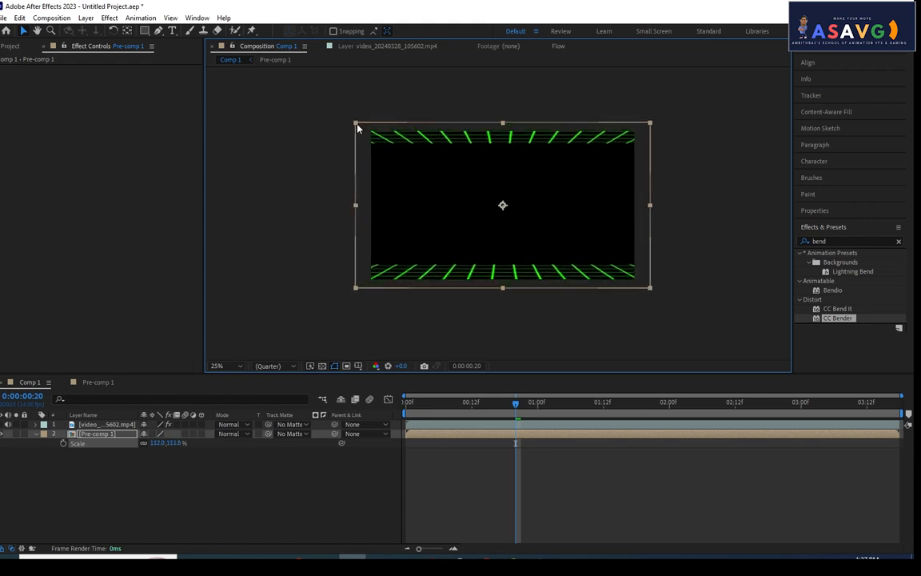
key("ctrl+z")
Step: Make Pre-comp 1 a 3D layer and scale it to about 106.4, 101.3, 71.8 %, undoing the orientation attempt
left_click(200, 434)
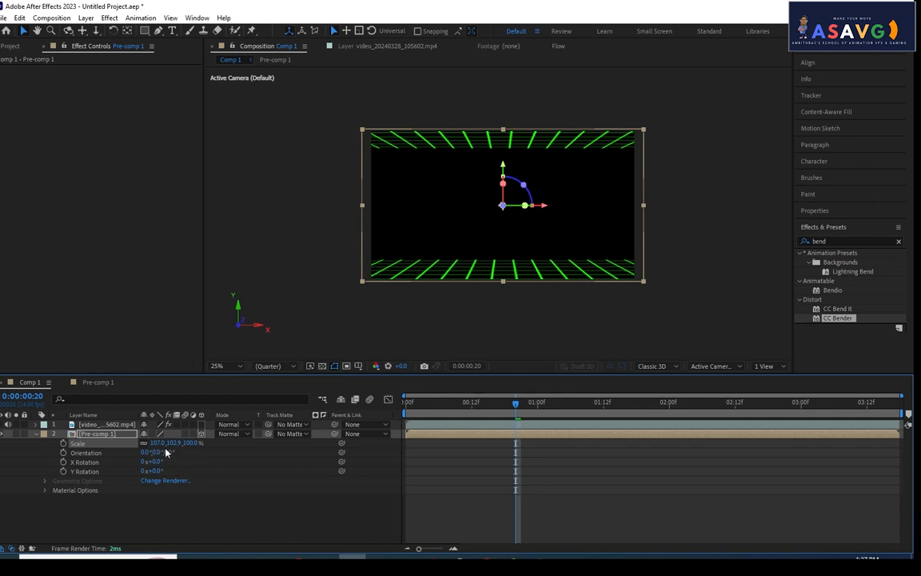
left_click_drag(179, 442, 162, 448)
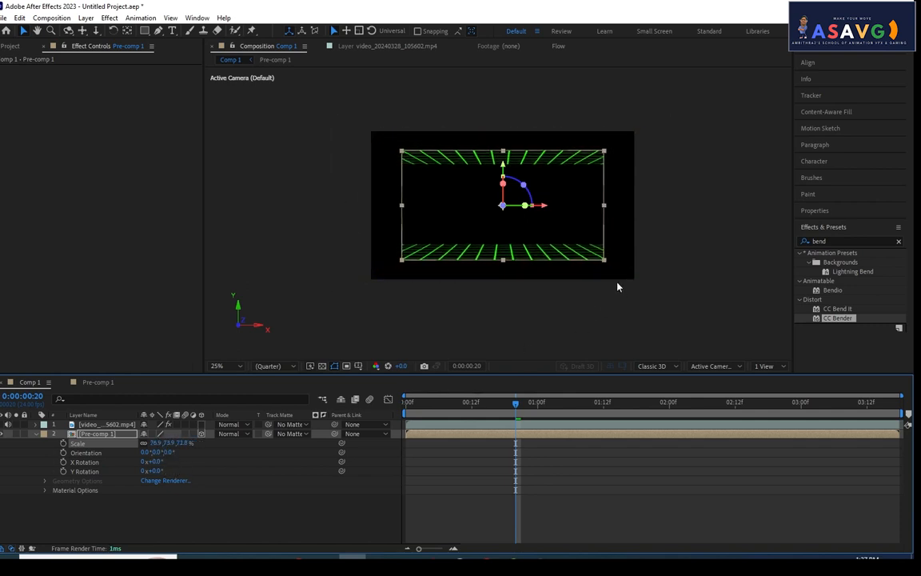
left_click_drag(604, 265, 644, 284)
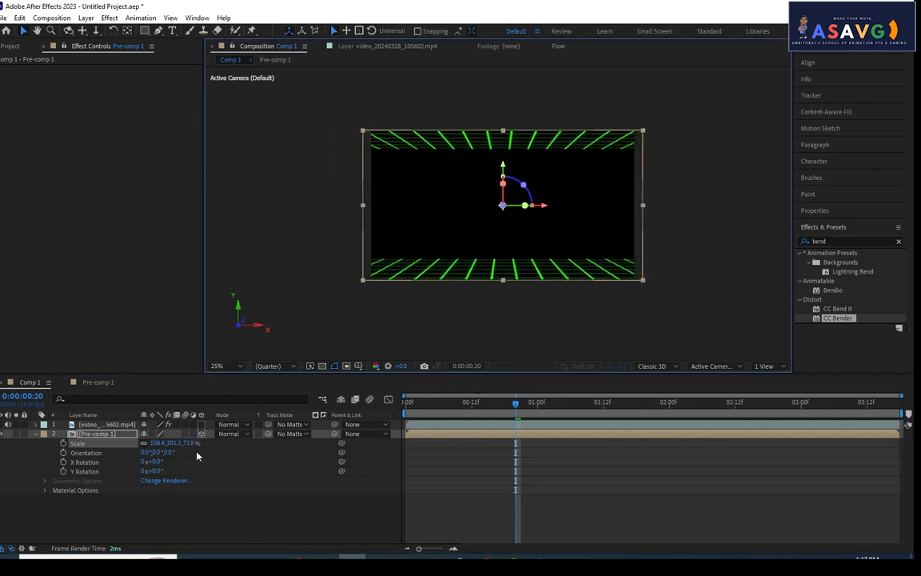
left_click_drag(169, 455, 184, 458)
key("ctrl+z")
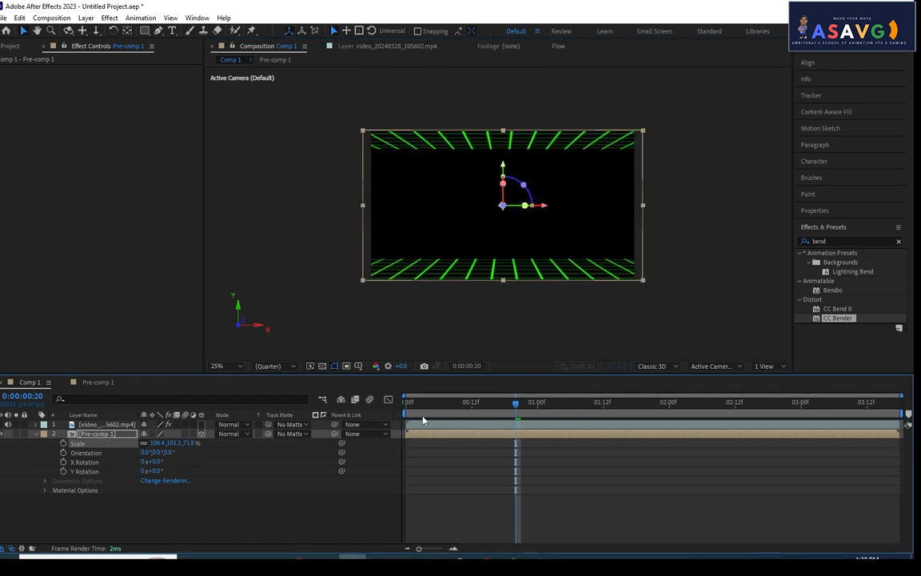
Step: Preview the grid pre-composition from the start of the timeline
left_click_drag(489, 405, 407, 394)
key("space")
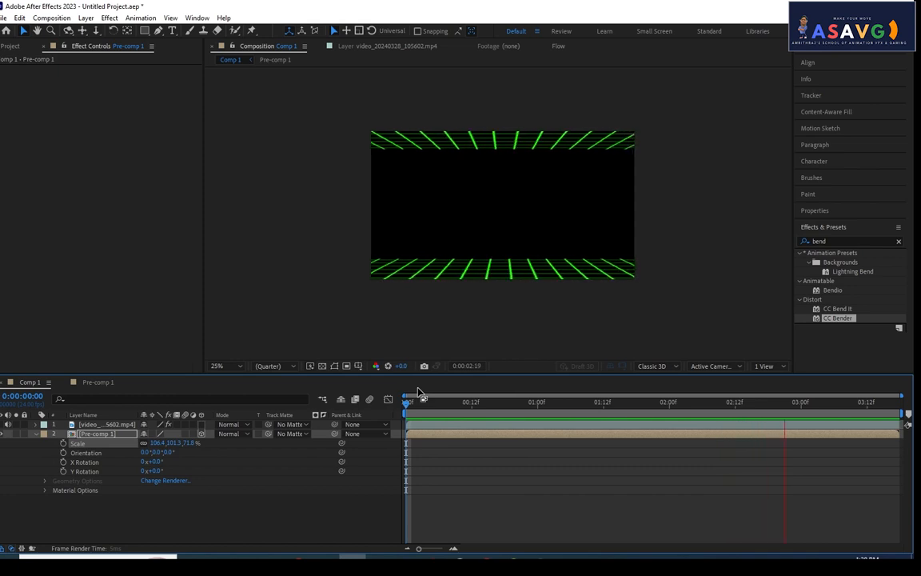
key("space")
Step: Make the man's video layer visible again and scale it to 56.1, 54.1 %
left_click(90, 426)
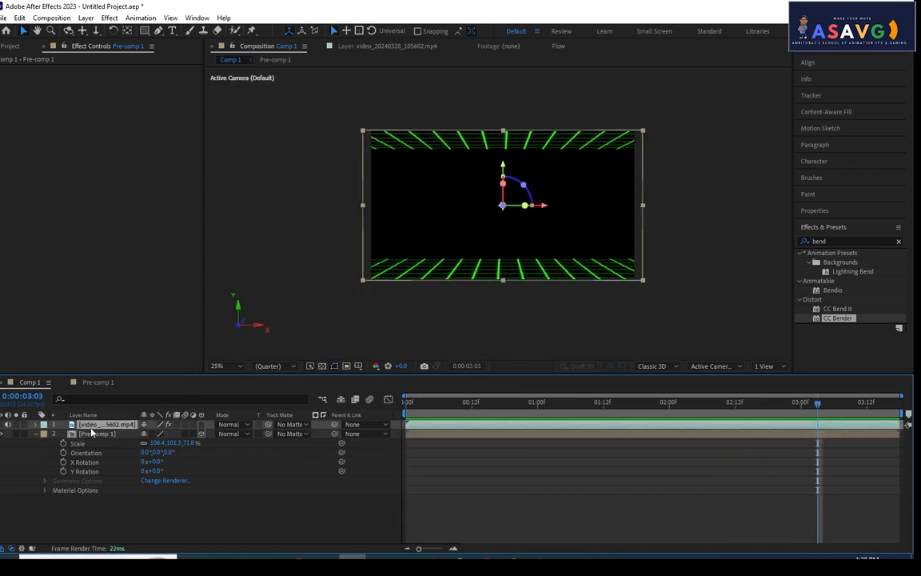
left_click(116, 531)
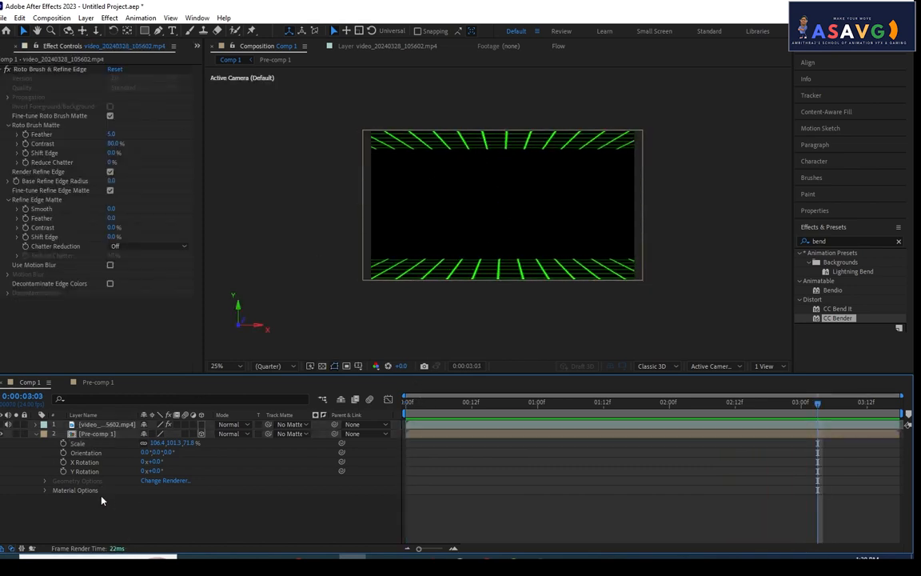
left_click(3, 425)
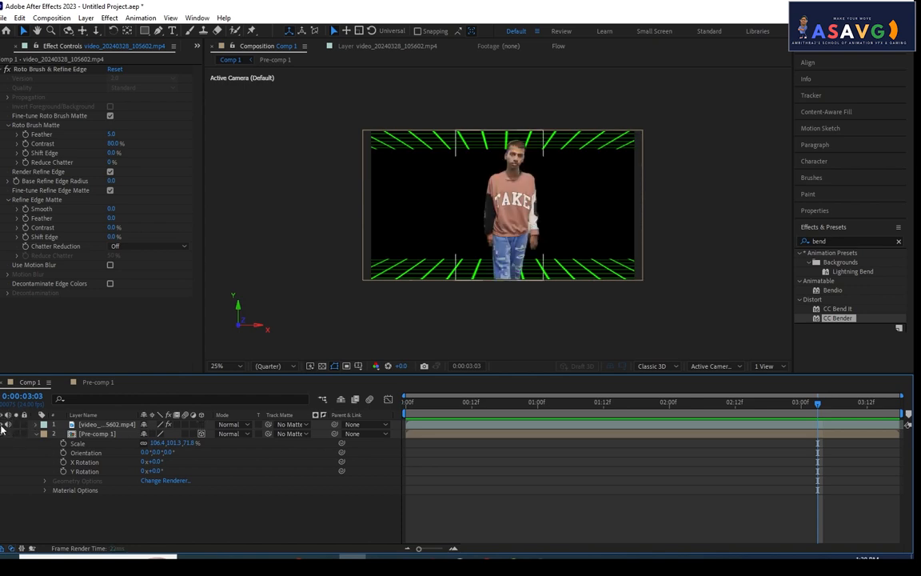
left_click(88, 424)
key("s")
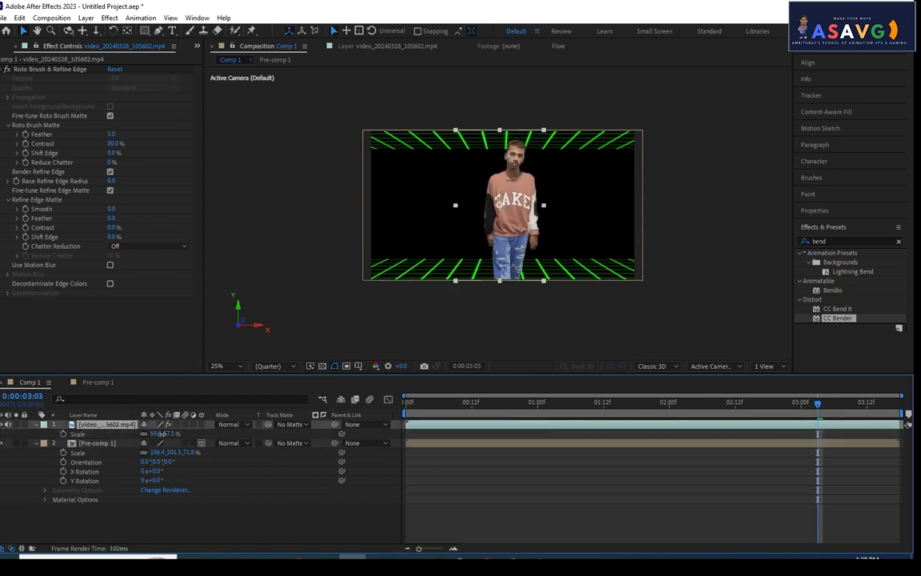
mouse_move(162, 433)
left_mouse_down()
mouse_move(150, 433)
mouse_move(164, 433)
left_mouse_up()
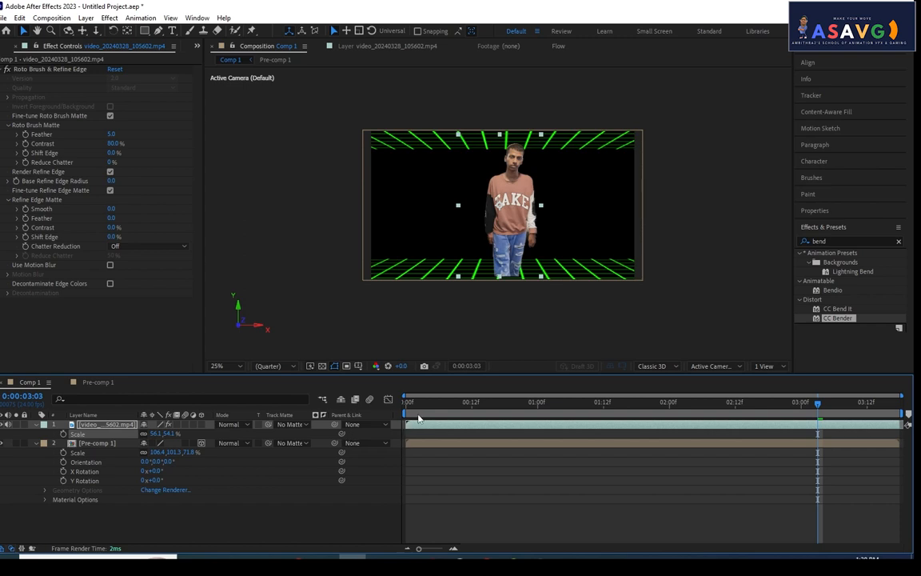
Step: At 0:00:00:08, make the video layer 3D and reposition the man in depth and height near the grid floor
left_click_drag(418, 418, 450, 430)
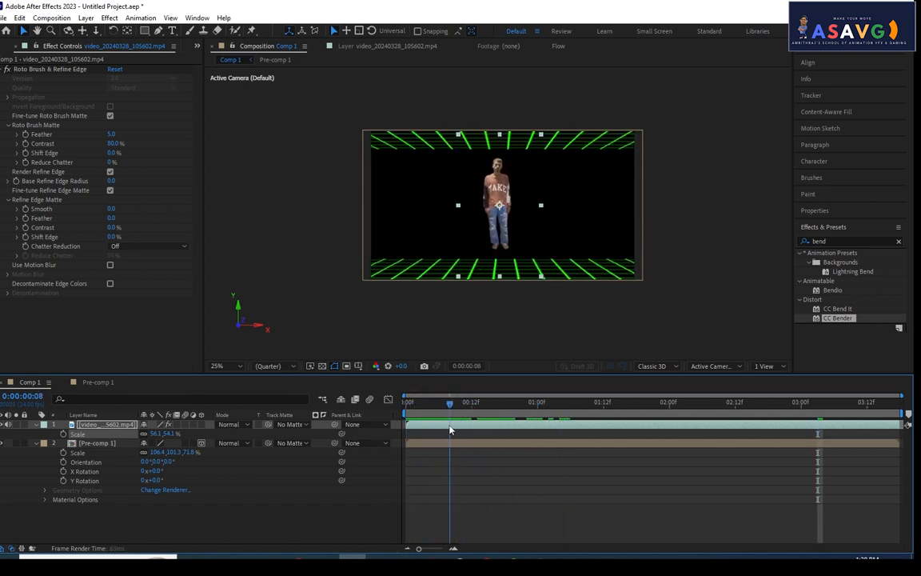
left_click(201, 424)
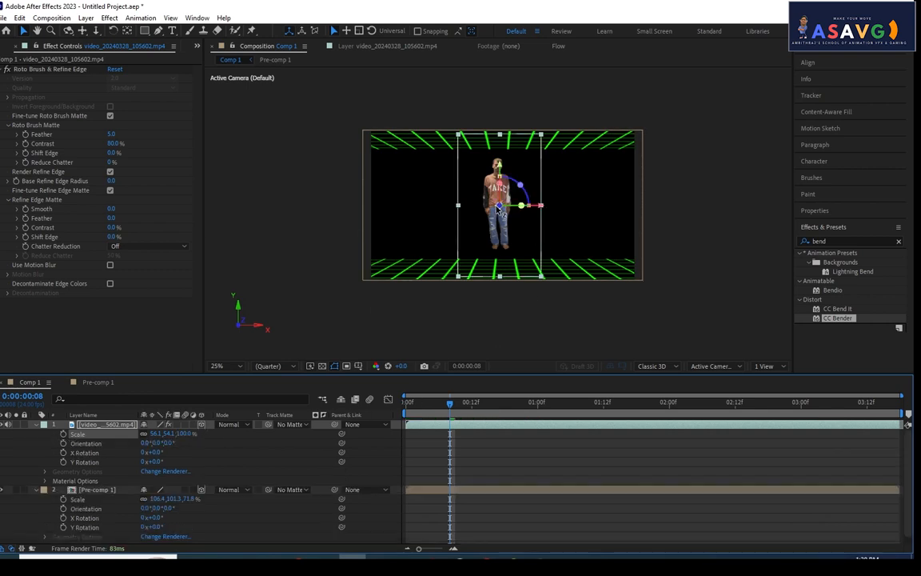
left_click_drag(498, 207, 534, 301)
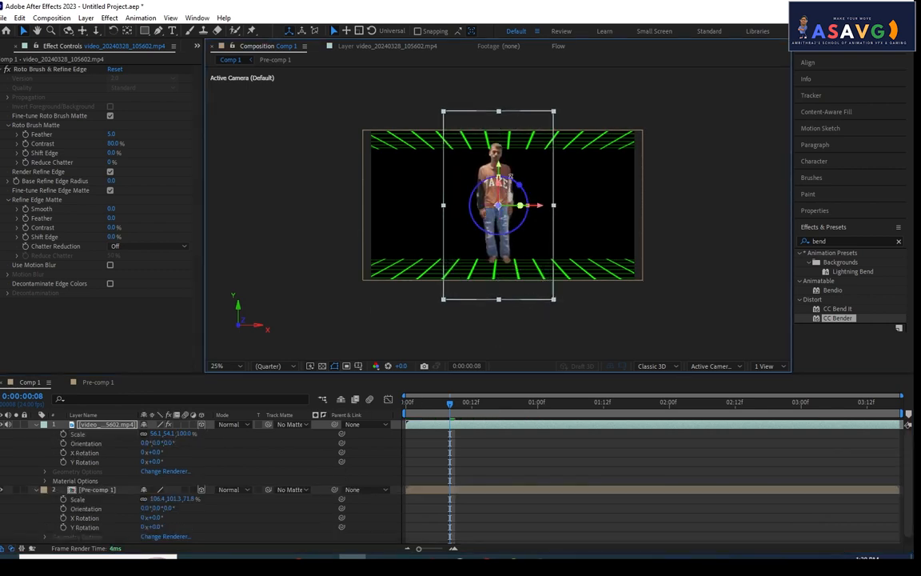
left_click_drag(502, 169, 504, 186)
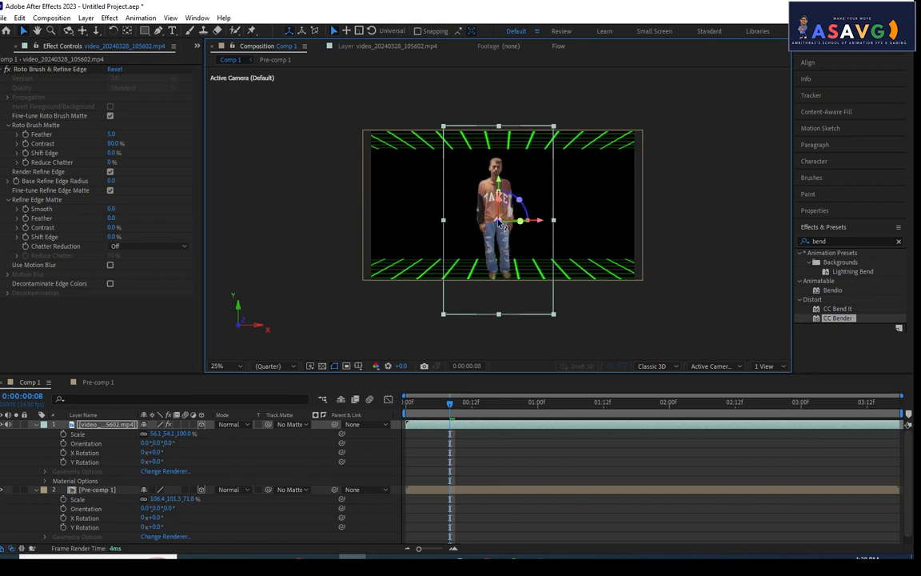
mouse_move(499, 224)
left_mouse_down()
mouse_move(502, 235)
mouse_move(475, 233)
mouse_move(487, 228)
left_mouse_up()
Step: Play the composition from the start to check the walking man against the moving grids
left_click_drag(449, 405, 371, 397)
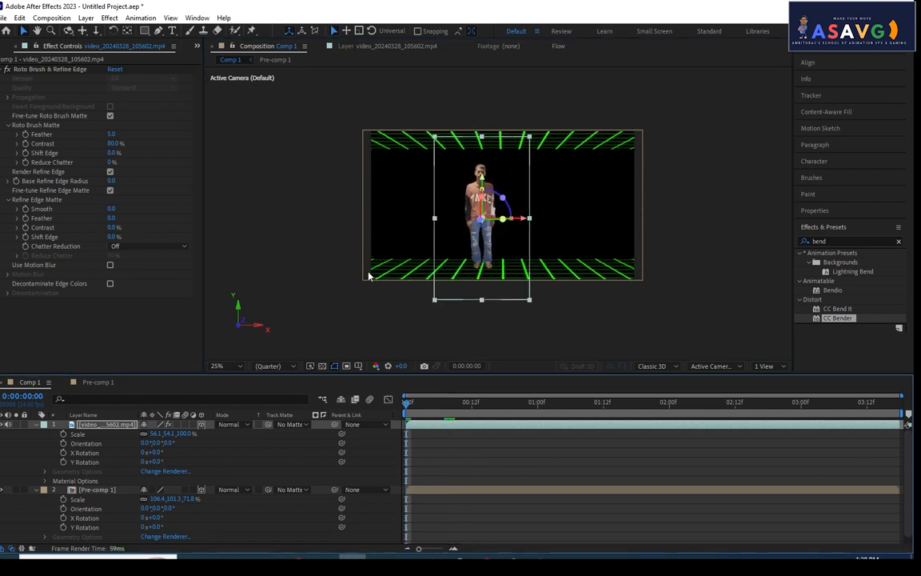
key("space")
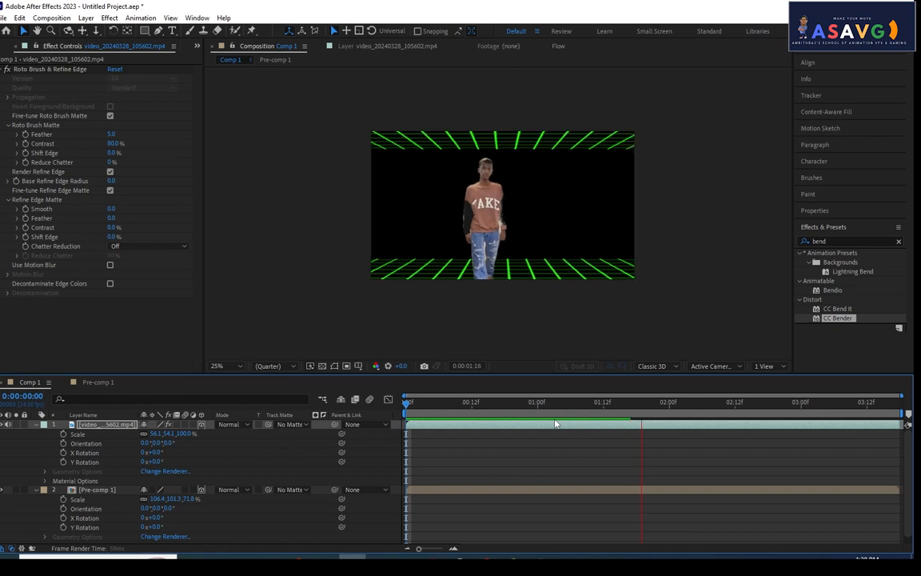
key("space")
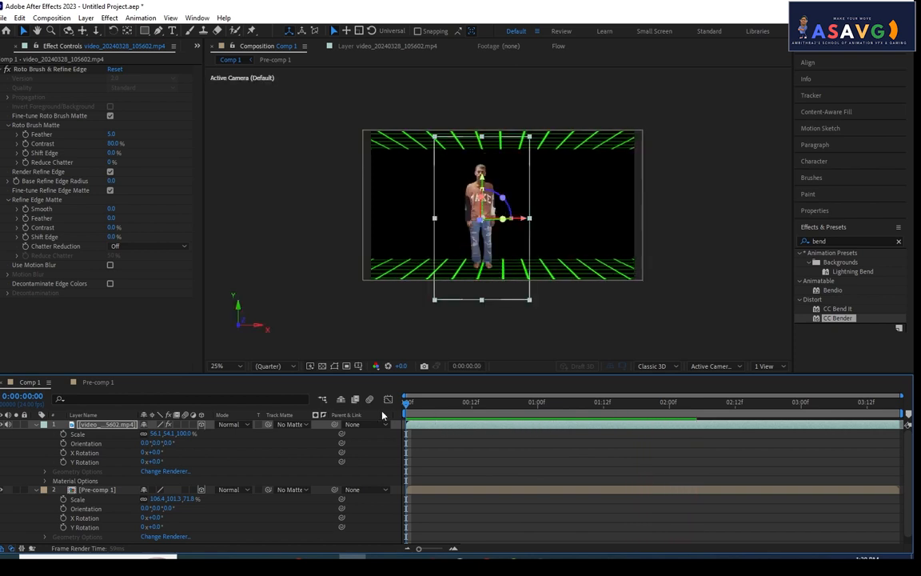
key("space")
key("space")
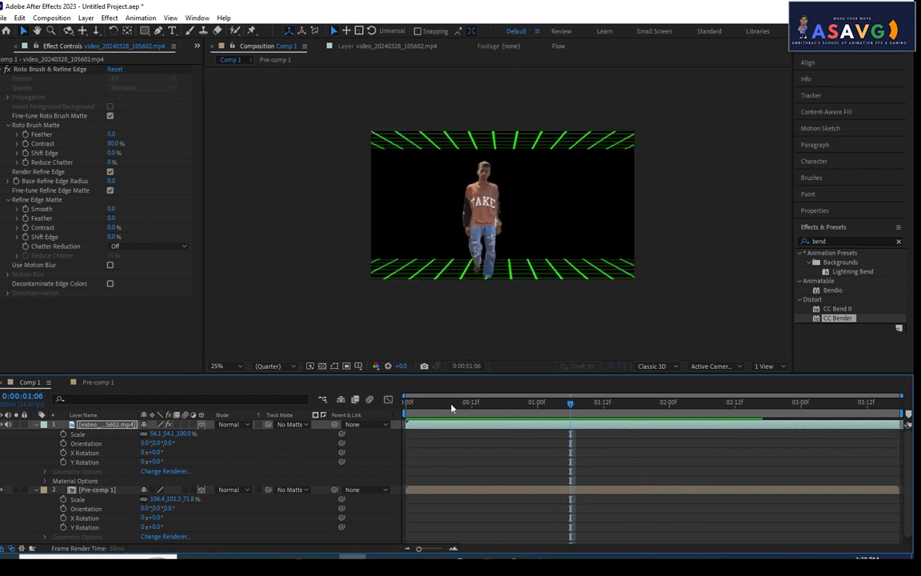
Step: Raise the man slightly at 0:00:00:22, and undo a trial horizontal move of Pre-comp 1
left_click_drag(447, 405, 526, 422)
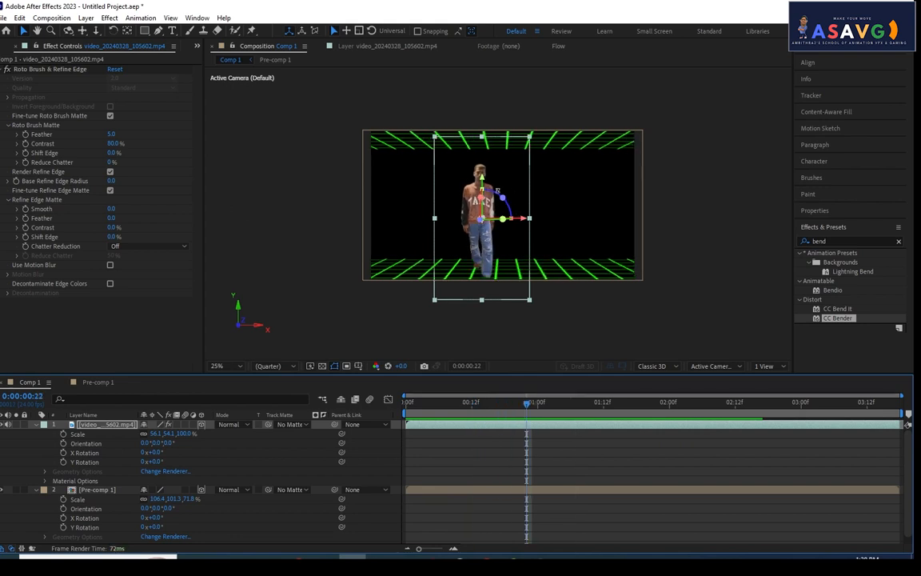
left_click_drag(484, 189, 508, 169)
left_click(518, 192)
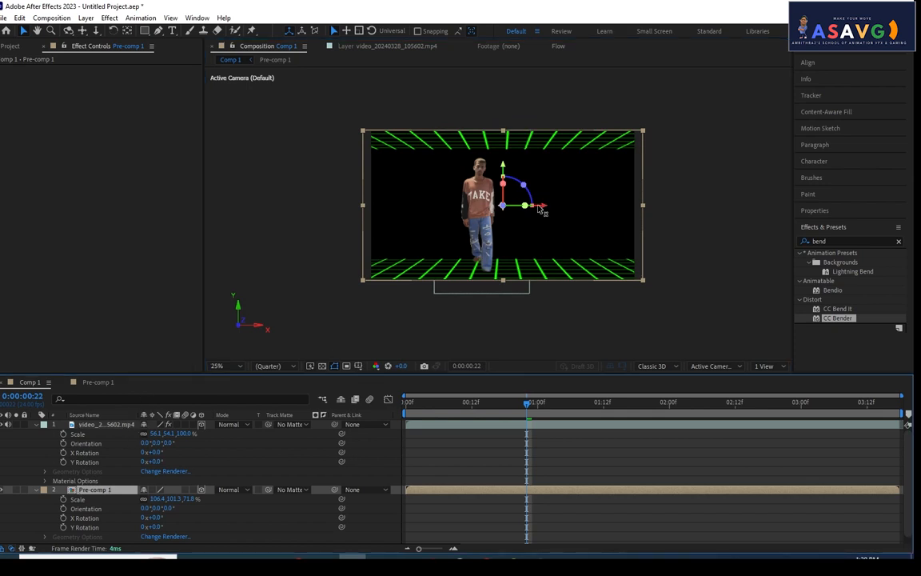
left_click_drag(545, 205, 590, 201)
key("ctrl+z")
Step: Reset the video layer's depth by switching its 3D state off and on, and lower the man slightly
left_click(114, 425)
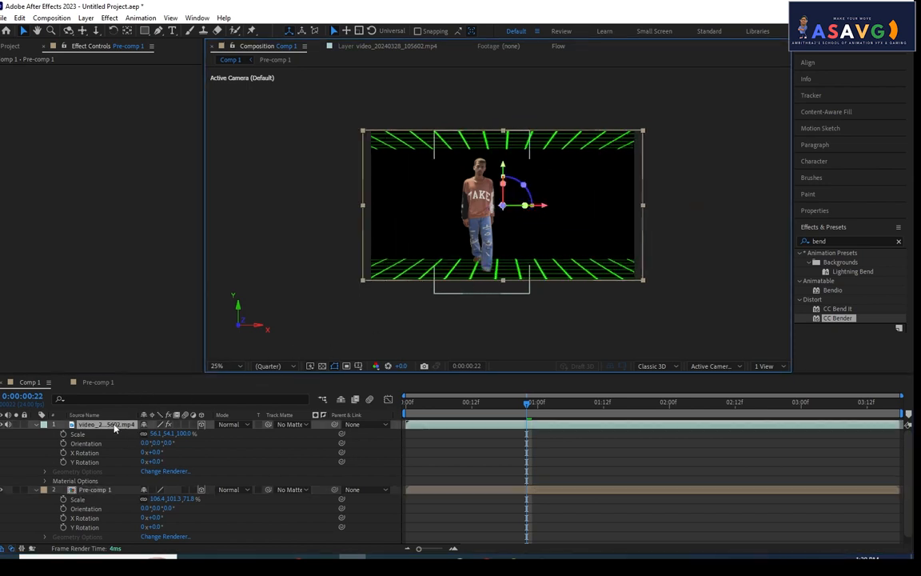
left_click(201, 425)
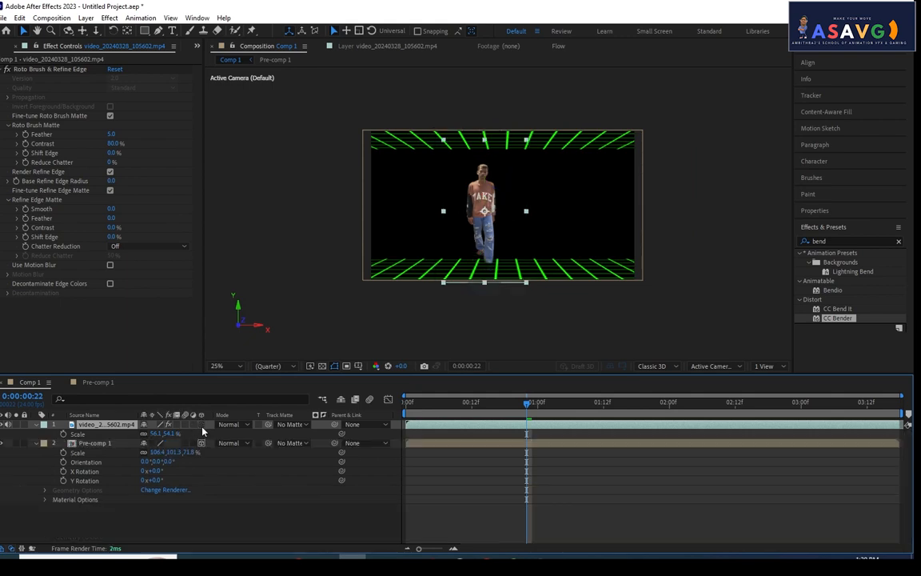
left_click(201, 425)
mouse_move(488, 178)
left_mouse_down()
mouse_move(488, 151)
mouse_move(488, 181)
left_mouse_up()
Step: Try a Roto Brush Matte Feather of 27.1 on the video layer, undo it and return to the first frame
left_click_drag(111, 136, 150, 130)
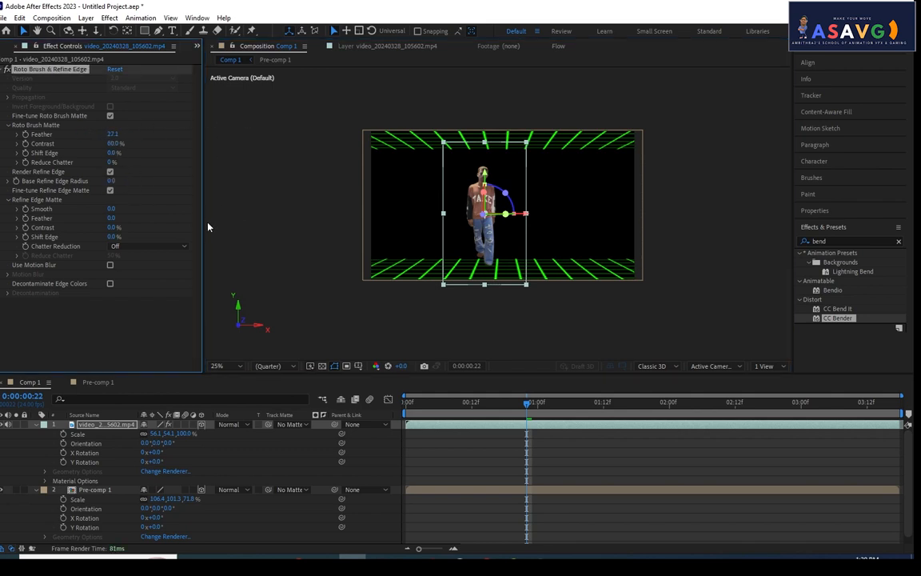
key("ctrl+z")
left_click(477, 418)
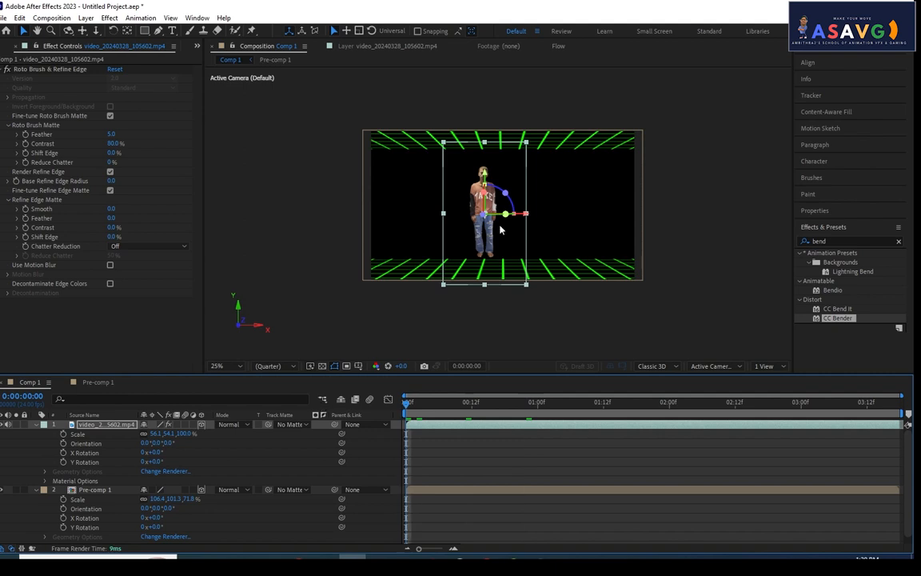
key("Home")
Step: Temporarily hide Pre-comp 1, lower the man at 0:00:00:16, and fine-tune his height against the restored grid floor
left_click(2, 490)
left_click_drag(427, 406, 494, 418)
left_click_drag(484, 174, 484, 186)
mouse_move(484, 242)
left_mouse_down()
mouse_move(489, 233)
mouse_move(484, 253)
left_mouse_up()
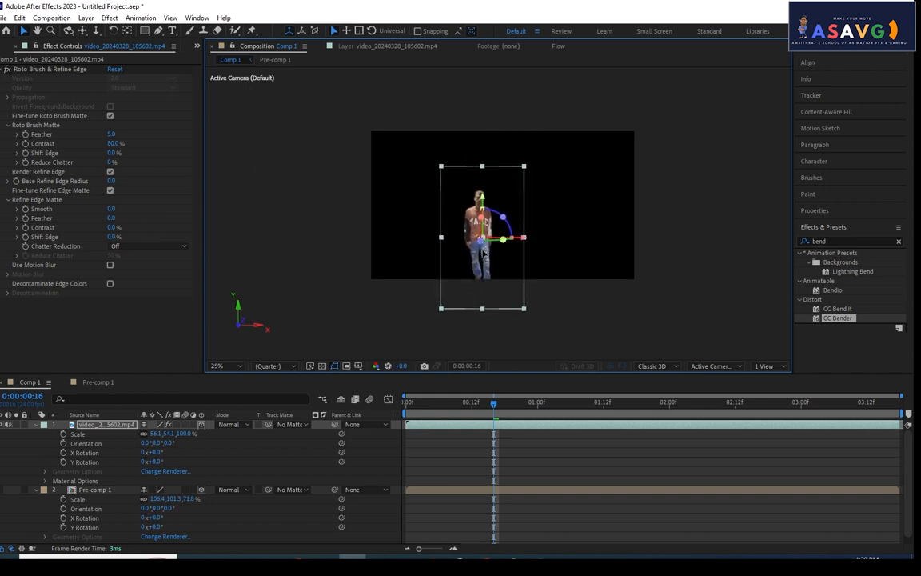
left_click(1, 490)
left_click_drag(486, 202, 486, 200)
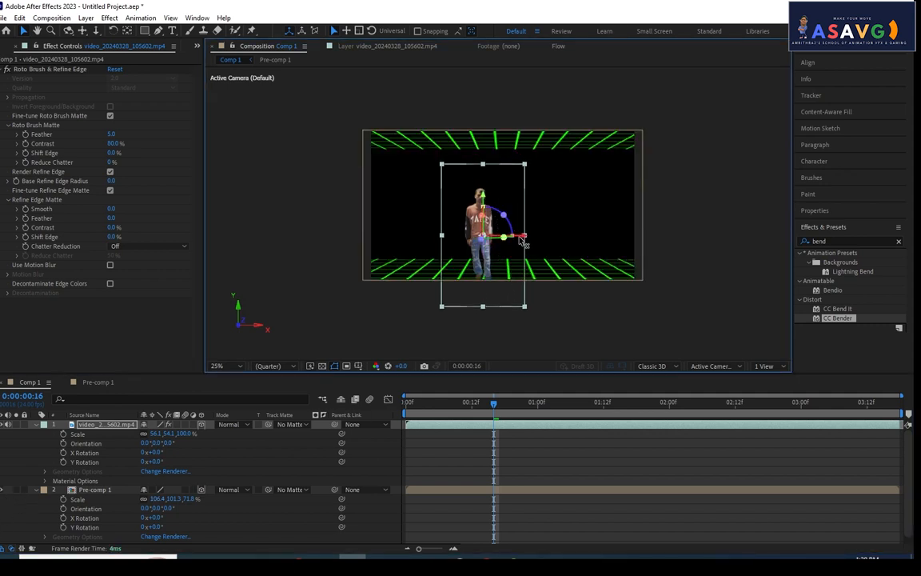
Step: Preview the composition to check the man's placement on the grid floor
left_click(484, 321)
key("space")
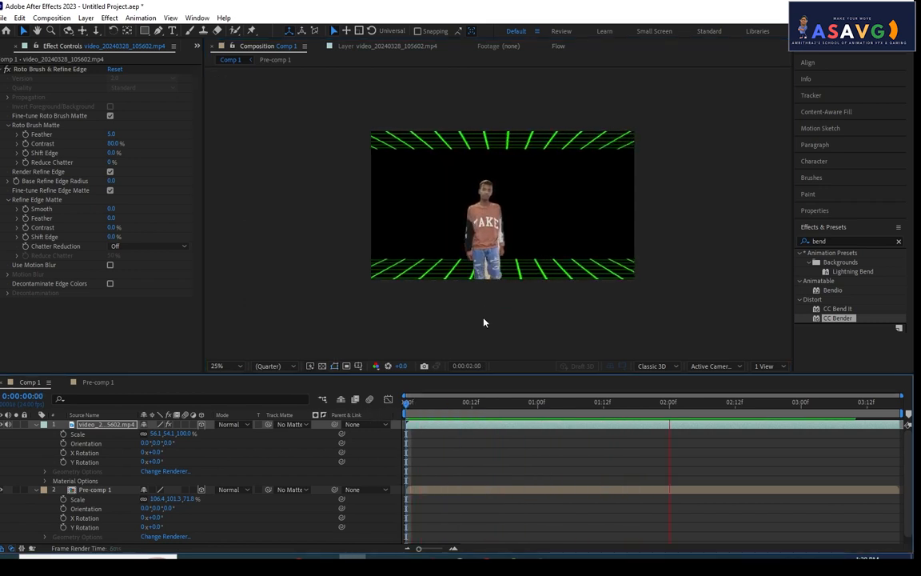
key("space")
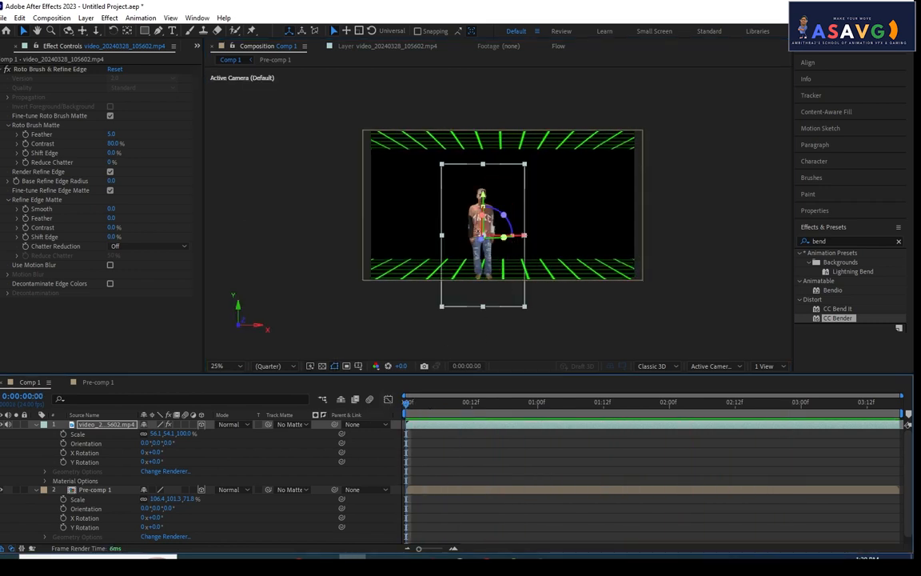
Step: Raise the man slightly, push him deeper into the grid, preview up to 0:00:01:06, and fine-tune his height there
left_click_drag(484, 194, 484, 189)
left_click_drag(480, 236, 534, 231)
key("space")
key("space")
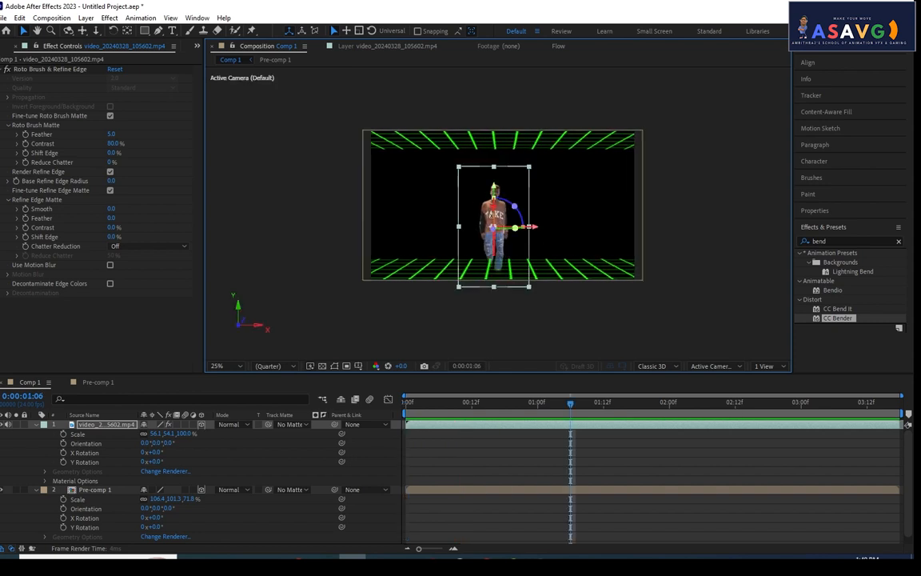
left_click_drag(494, 189, 494, 179)
Step: Show the composition in 2 Views with Custom View 1 beside the active camera, and select Pre-comp 1
left_click(765, 365)
left_click(767, 387)
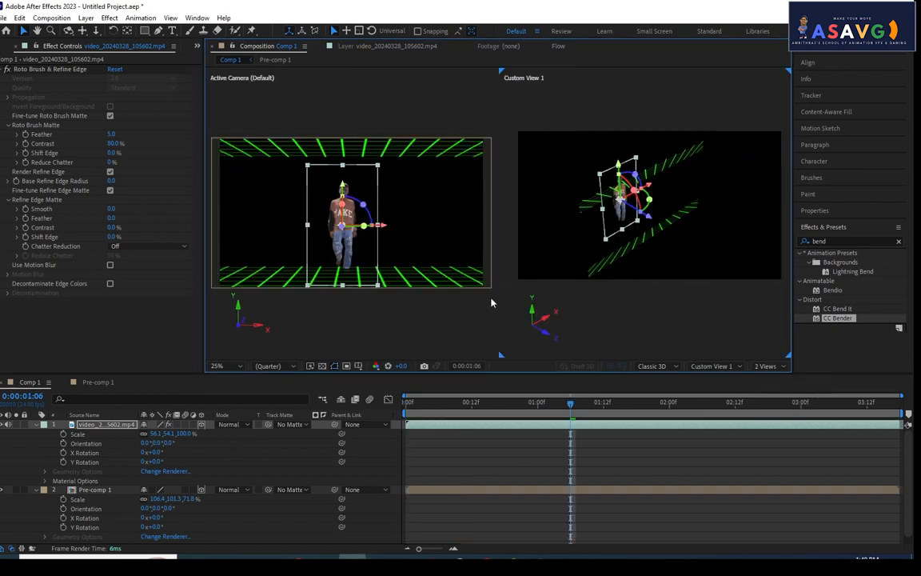
left_click(655, 222)
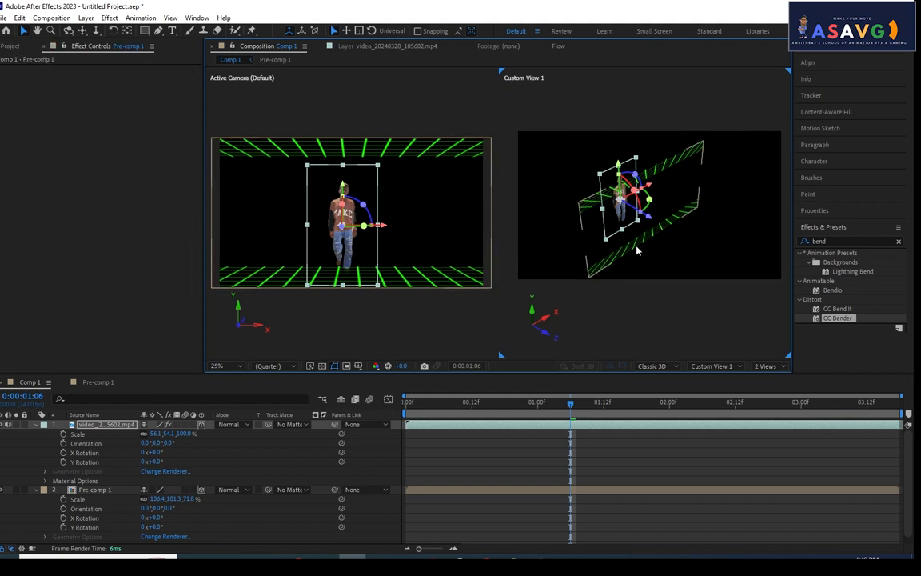
left_click(387, 279)
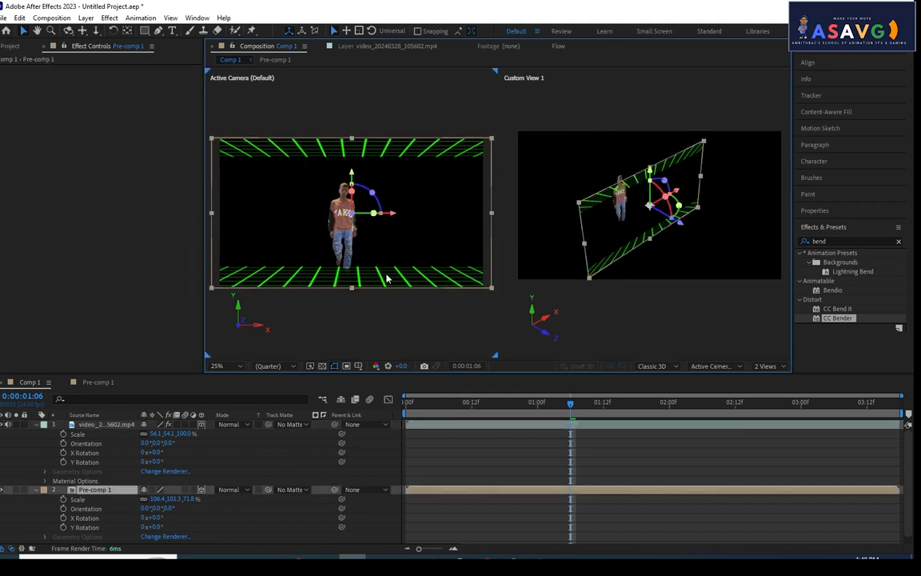
left_click(363, 332)
Step: Replace Pre-comp 1 in Comp 1 with copies of its two grid layers, and place the video layer above them
left_click(92, 490)
double_click(93, 490)
left_click_drag(92, 449, 83, 426)
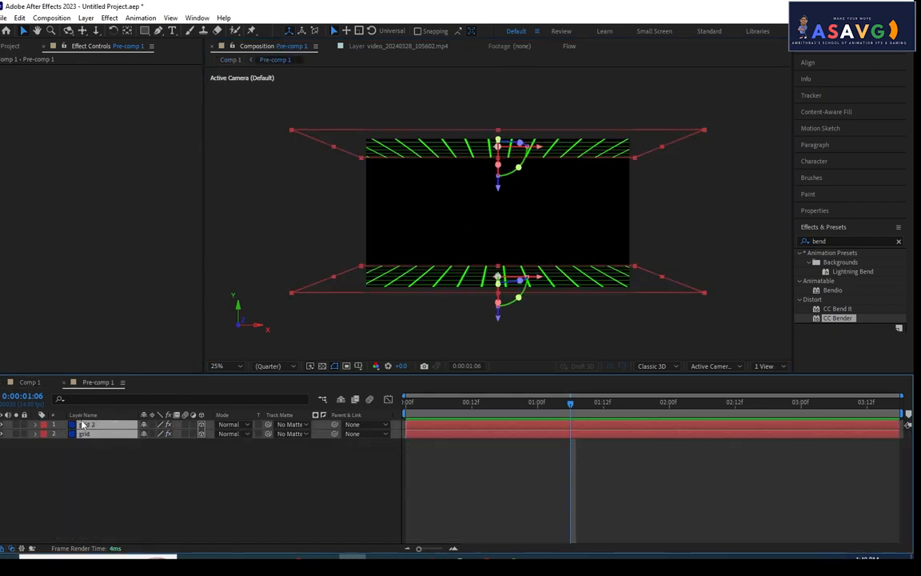
left_click(32, 382)
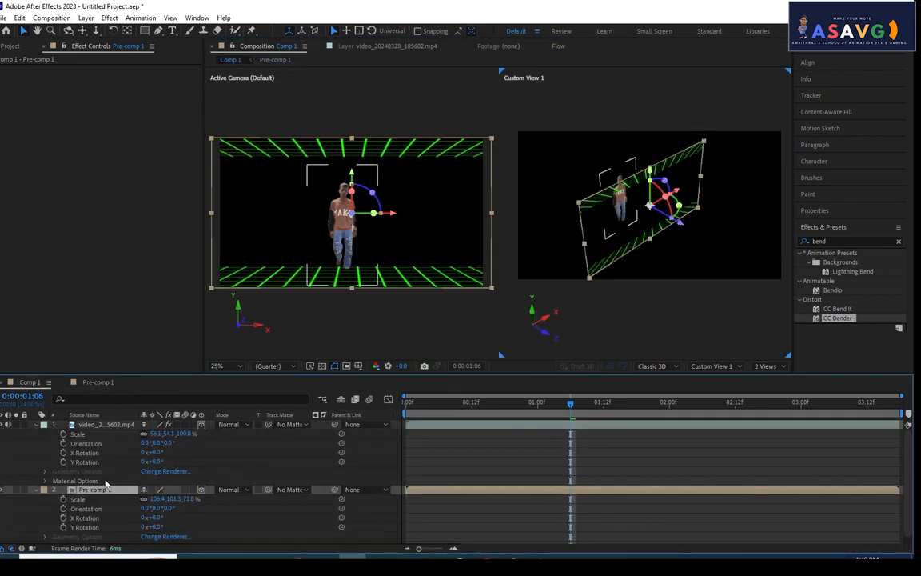
key("Delete")
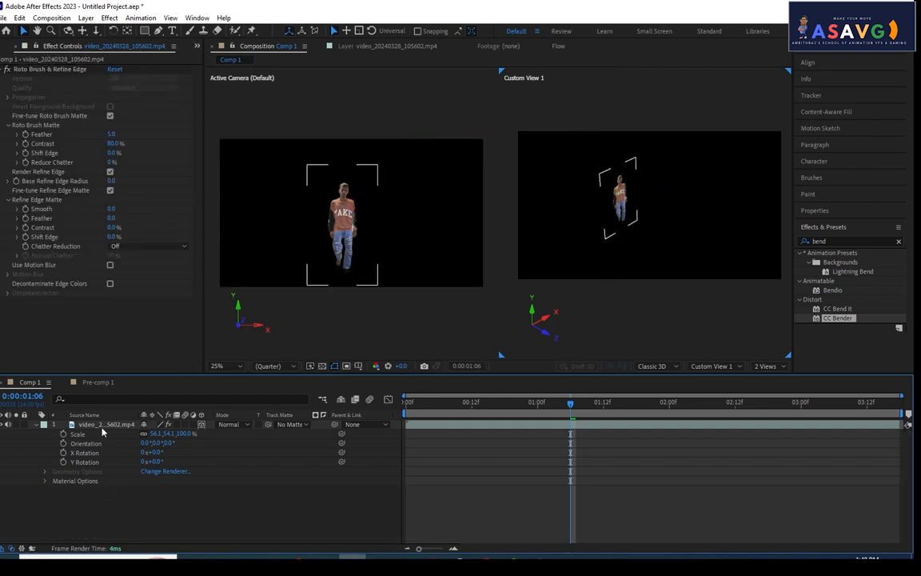
left_click(99, 425)
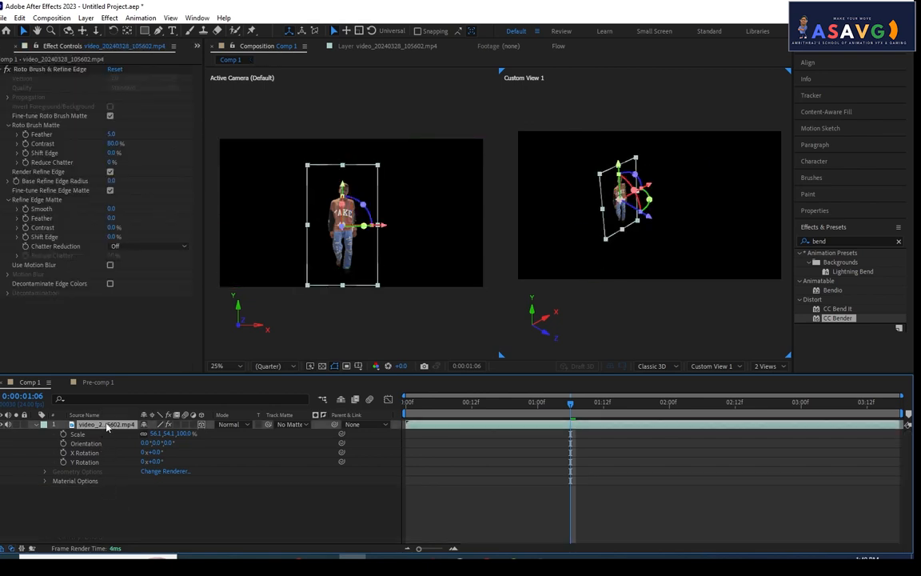
key("ctrl+v")
left_click(105, 444)
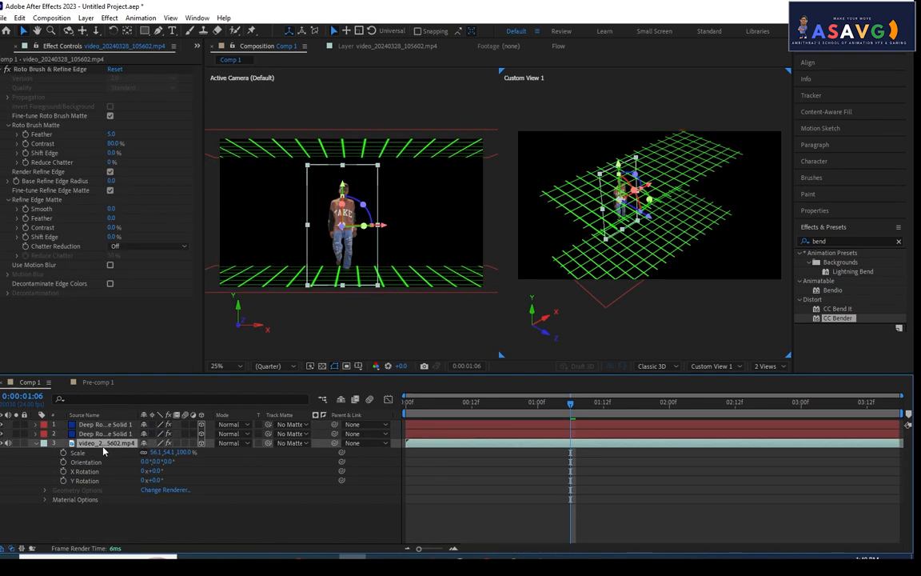
left_click_drag(104, 443, 109, 426)
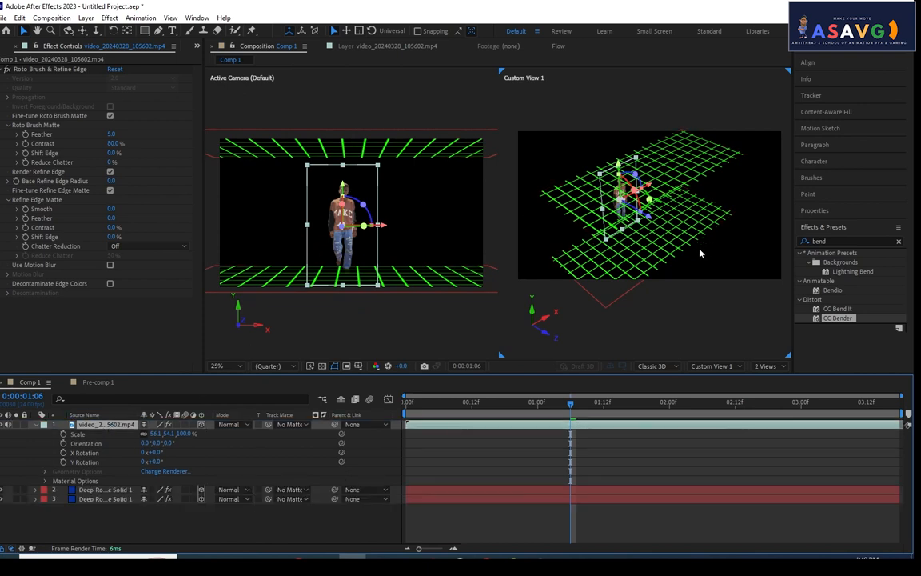
Step: Orbit and enlarge Custom View 1 to compare the man's feet with the grid floor, and raise him to match
left_click_drag(698, 273, 670, 252)
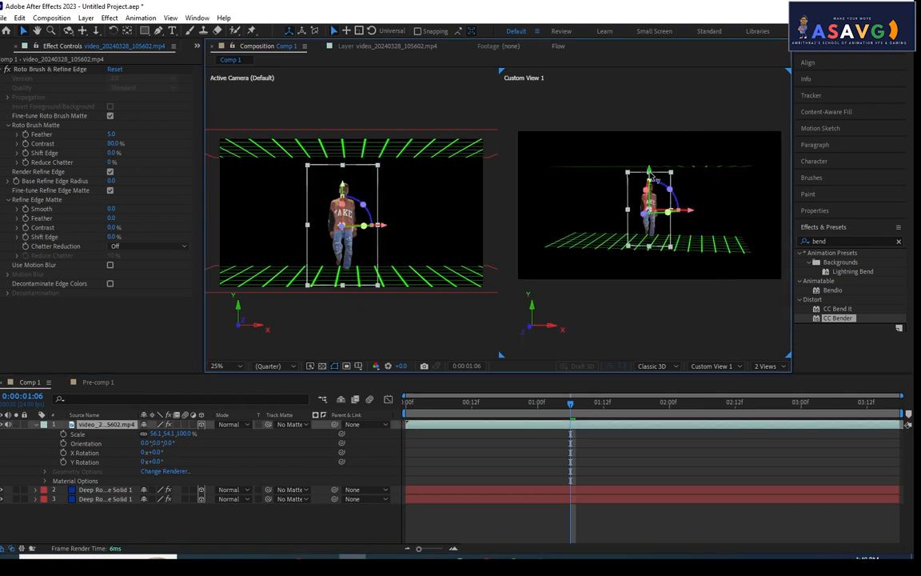
left_click_drag(652, 178, 654, 173)
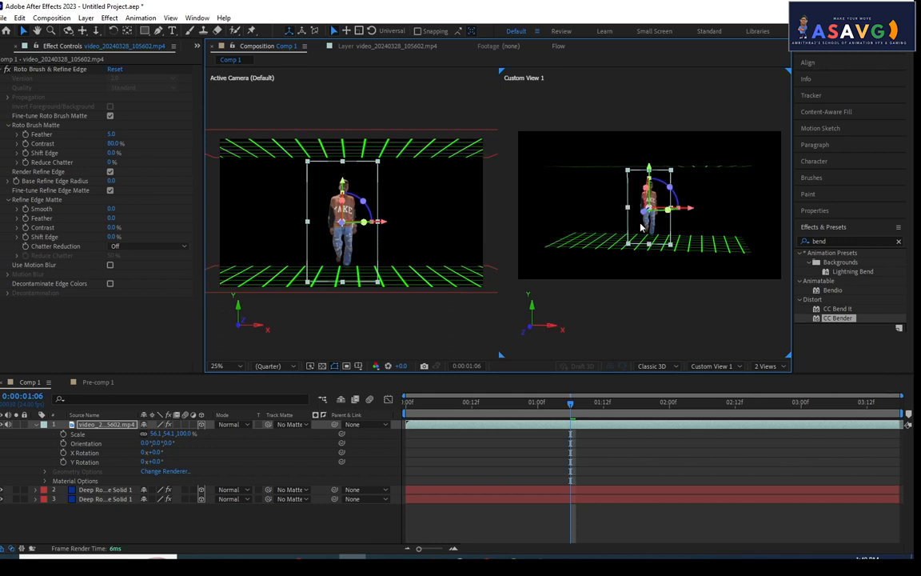
scroll(652, 246, "up", 4)
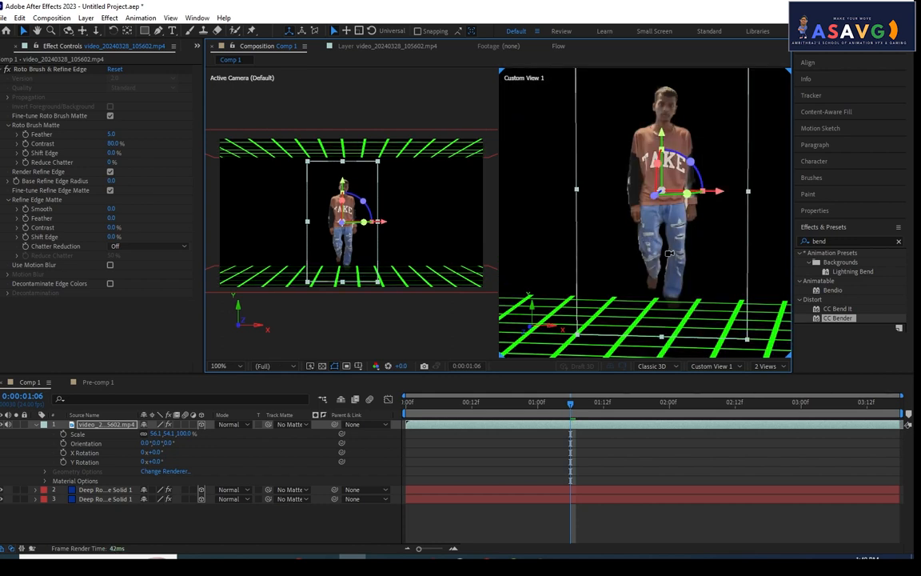
left_click_drag(667, 254, 581, 262)
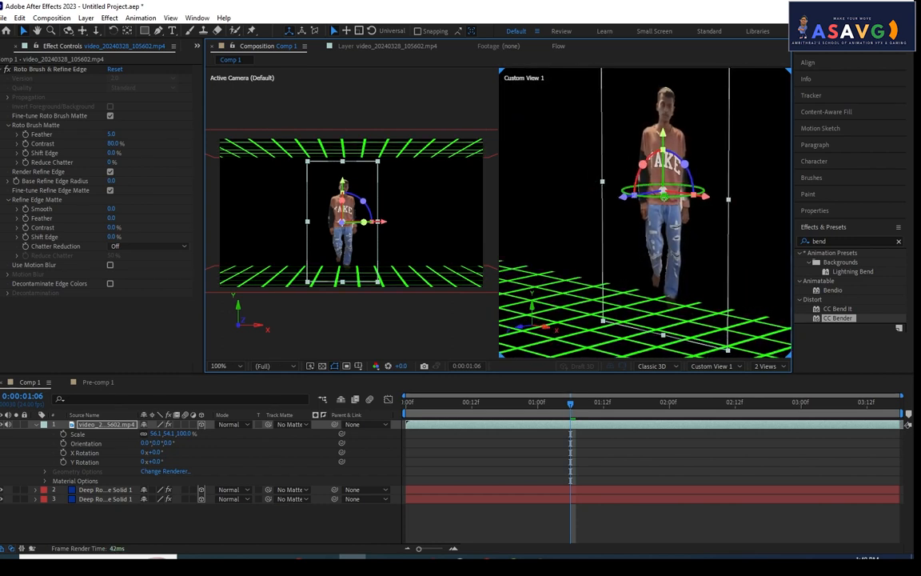
left_click_drag(662, 170, 662, 155)
left_click_drag(596, 263, 656, 262)
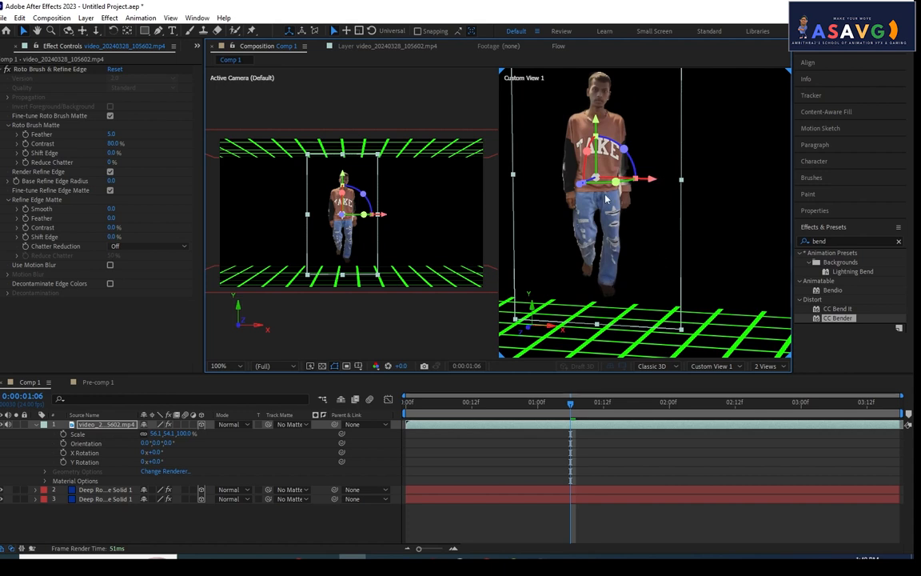
Step: Apply the Curves effect to the video layer and lift the midtones of its RGB curve to brighten the man
left_click_drag(832, 239, 767, 243)
key("BackSpace")
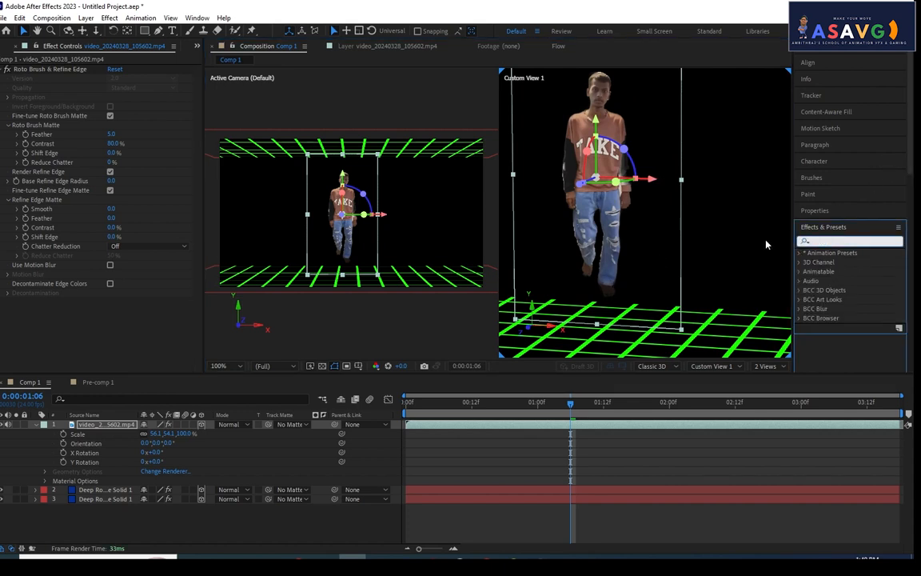
left_click(822, 241)
left_click(824, 239)
type("cu")
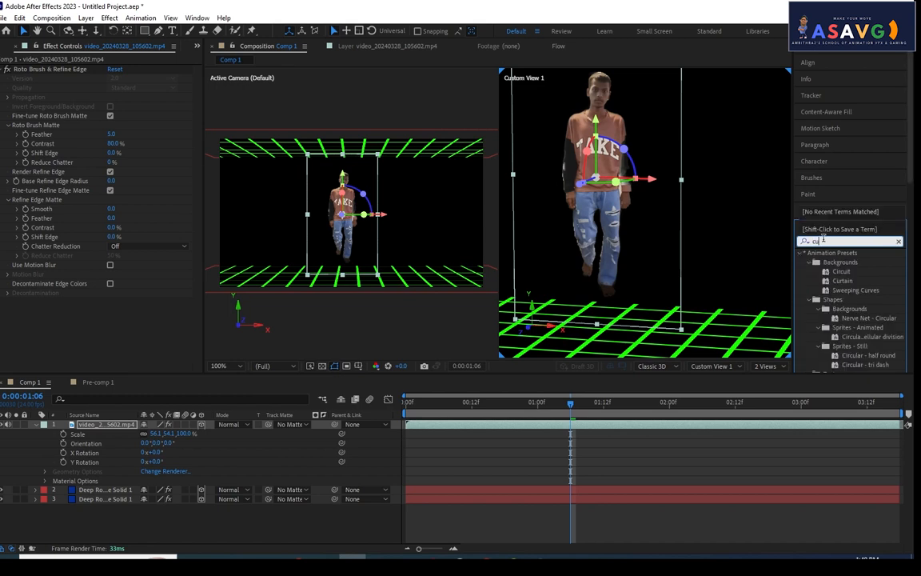
type("rves")
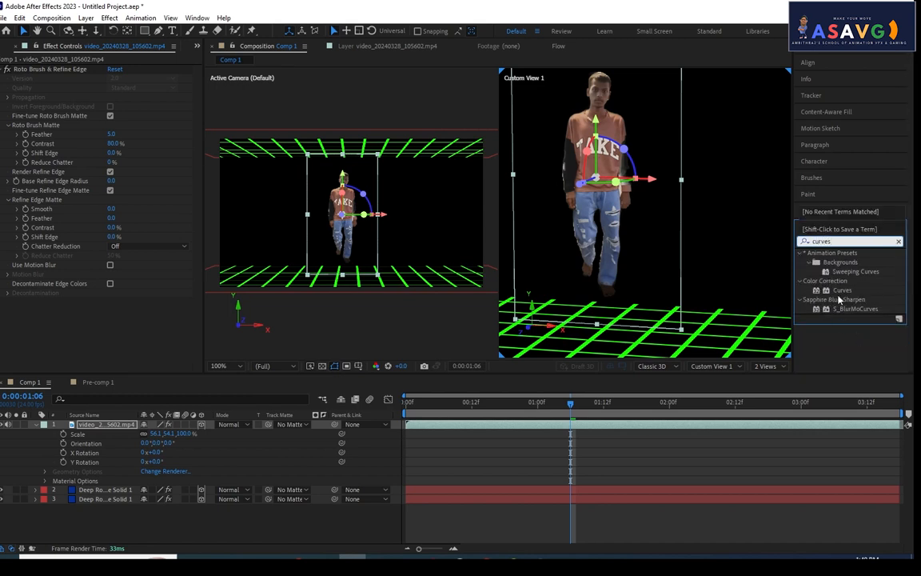
left_click_drag(841, 290, 84, 425)
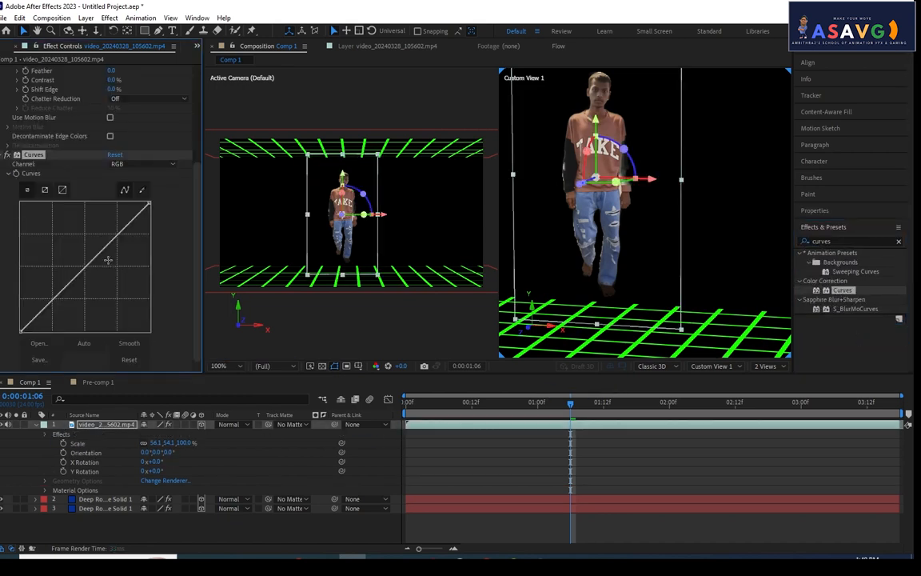
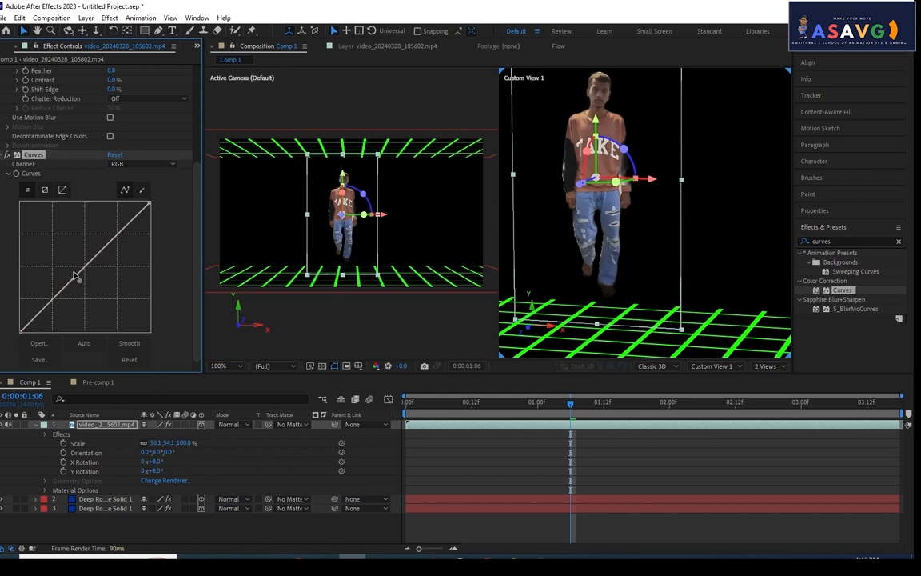
left_click_drag(84, 265, 70, 266)
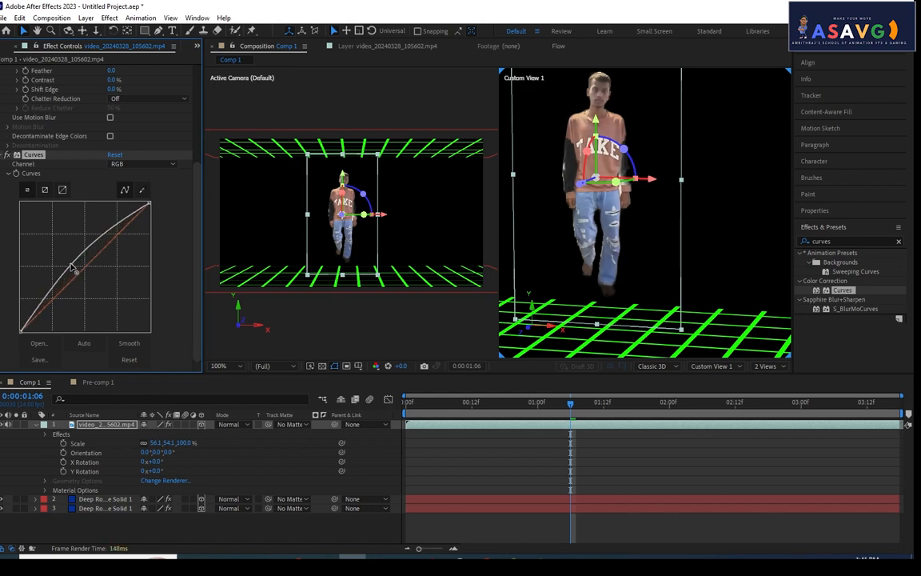
Step: Move the man closer to the camera, raise him slightly, and return to the first frame
left_click_drag(579, 184, 538, 203)
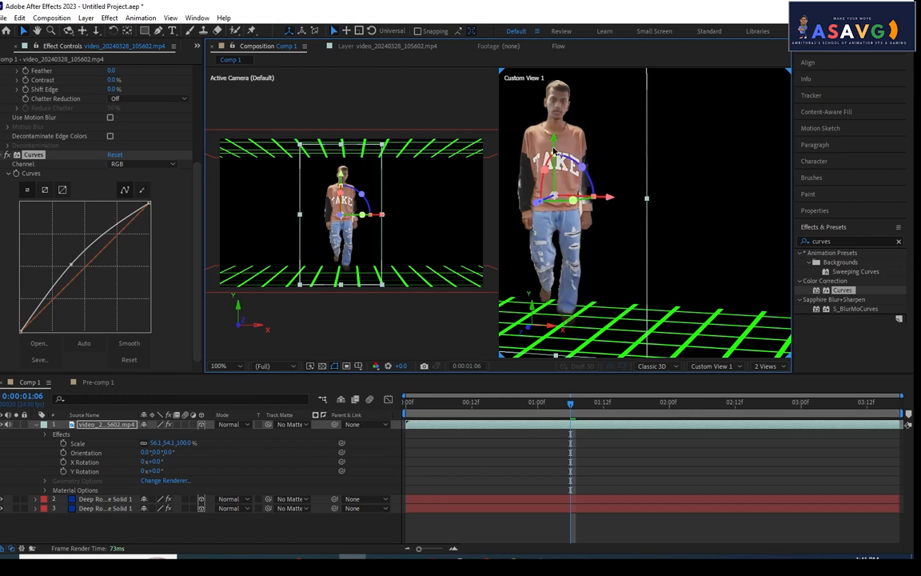
left_click_drag(554, 150, 550, 141)
key("space")
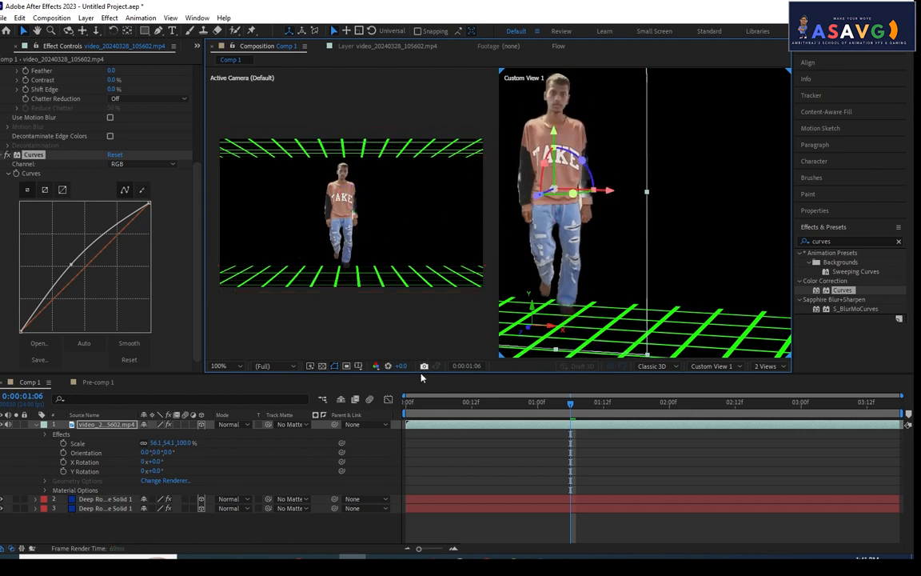
key("space")
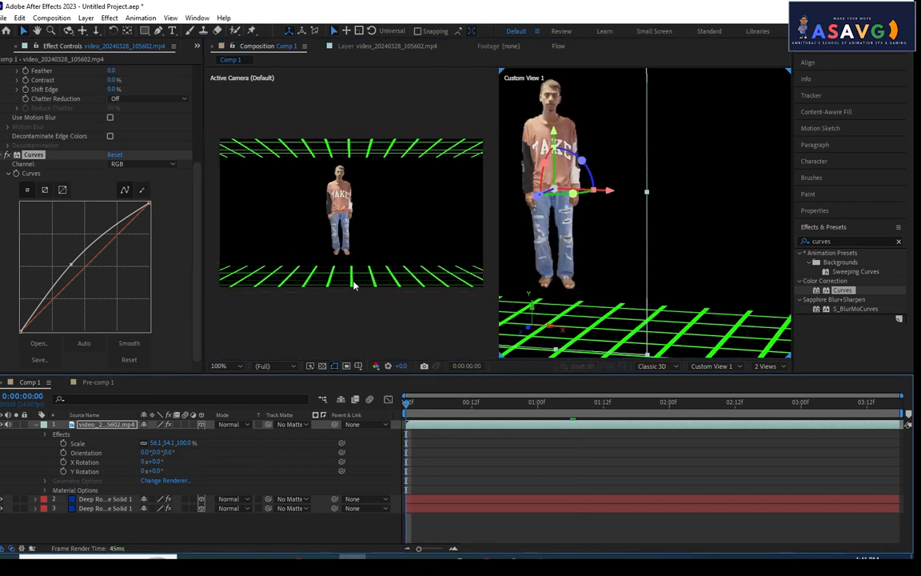
Step: Preview the first frames, lower the man onto the grid floor, and return to a single active camera view
left_click(345, 226)
key("space")
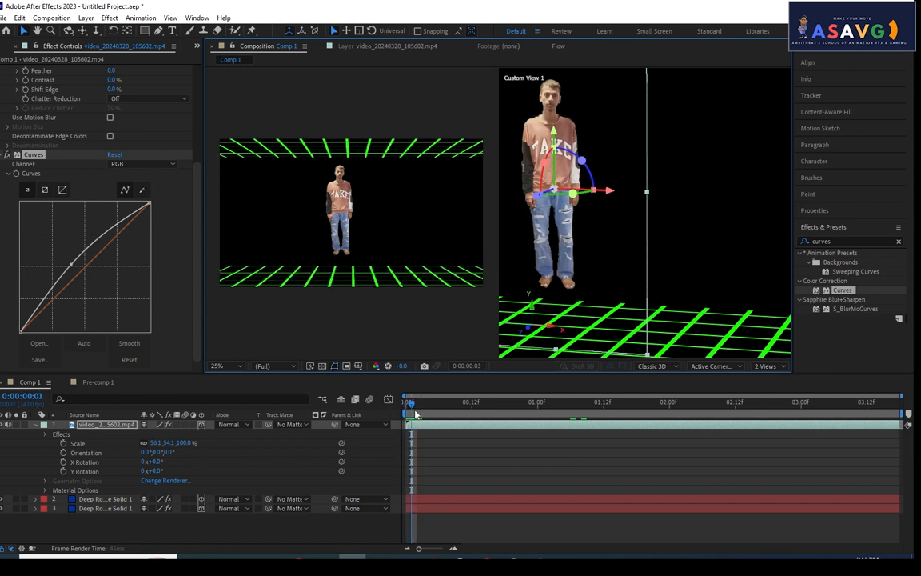
key("space")
left_click_drag(554, 140, 557, 189)
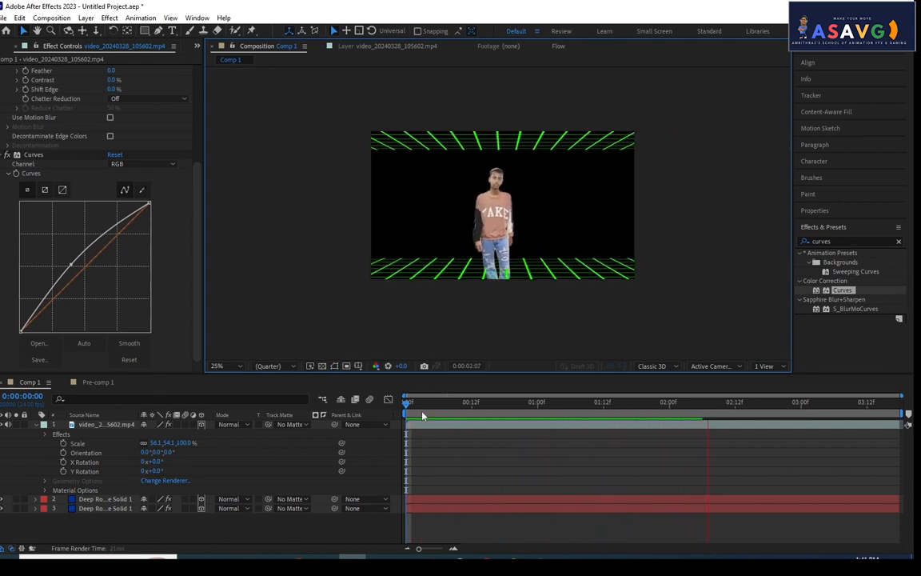
Step: Scrub and play the composition to check the man's feet against the grid floor, ending at the first frame
left_click_drag(407, 405, 648, 420)
key("space")
key("space")
scroll(512, 253, "up", 2)
left_click_drag(499, 294, 497, 259)
left_click_drag(450, 417, 320, 371)
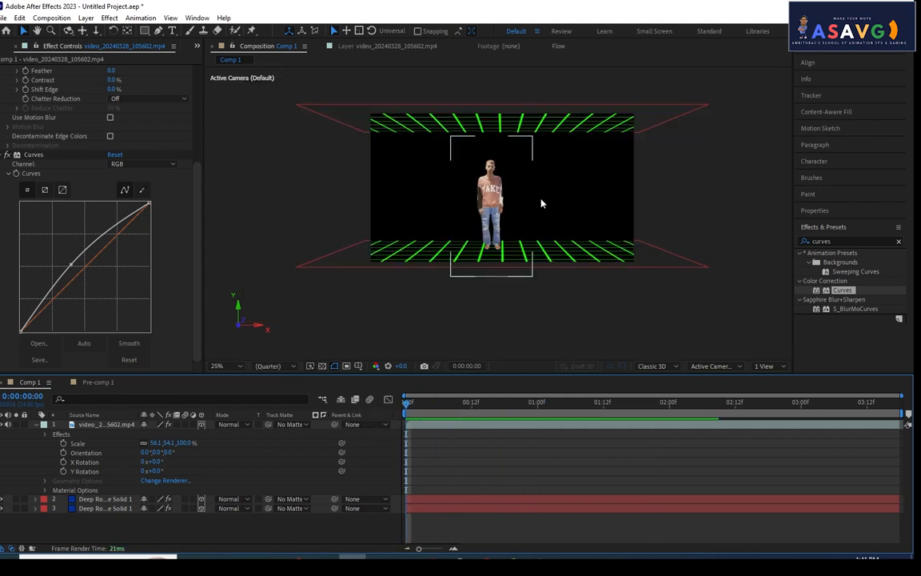
key("space")
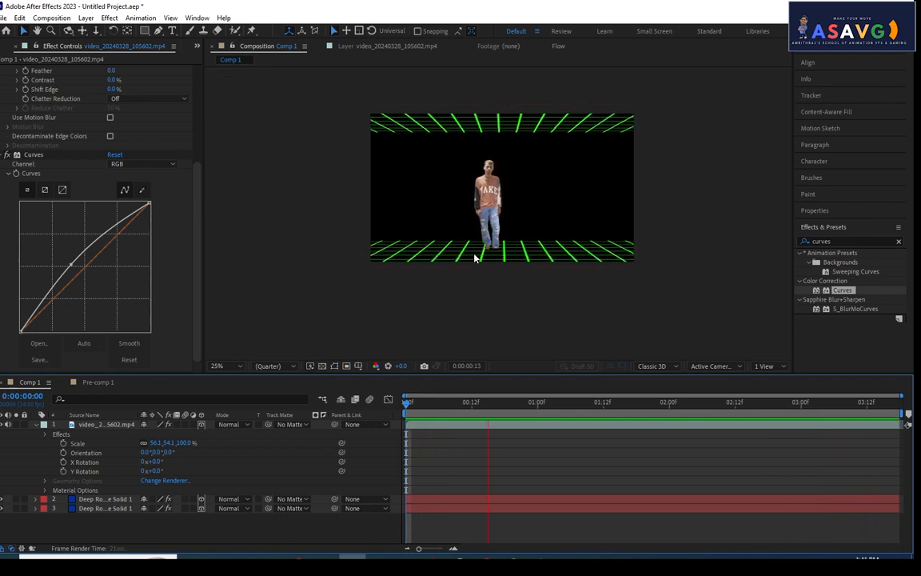
key("space")
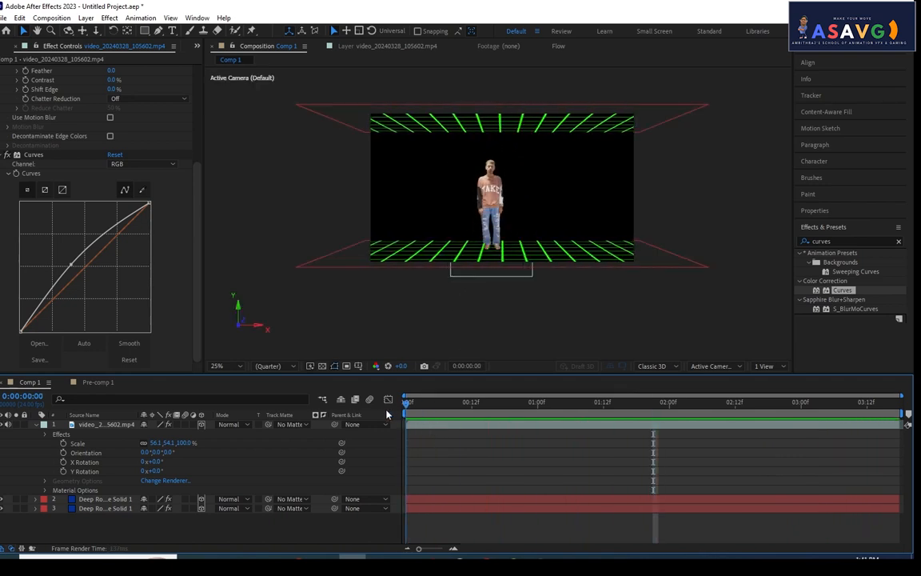
Step: Preview the video layer with 3D switched off, switch 3D back on to reset its depth, and return to the first frame
left_click(112, 426)
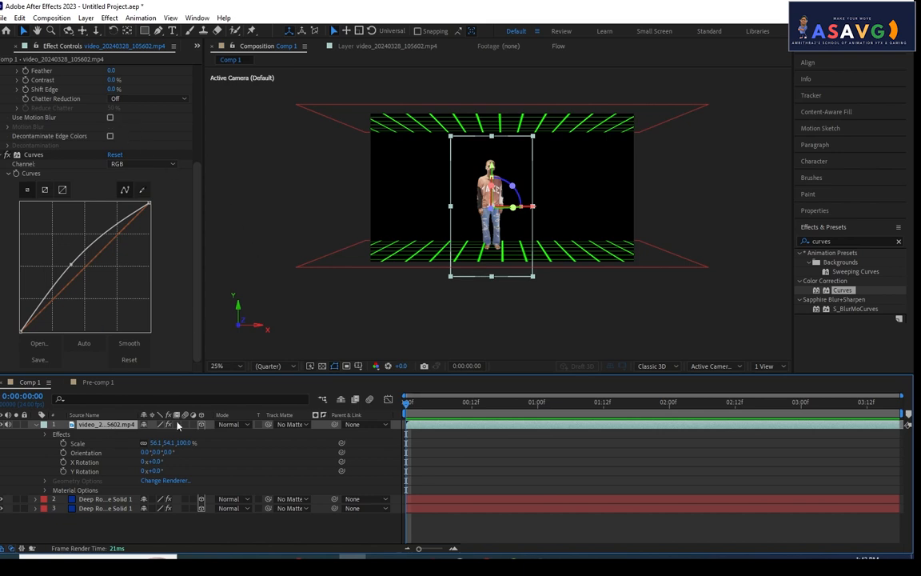
left_click(202, 426)
key("space")
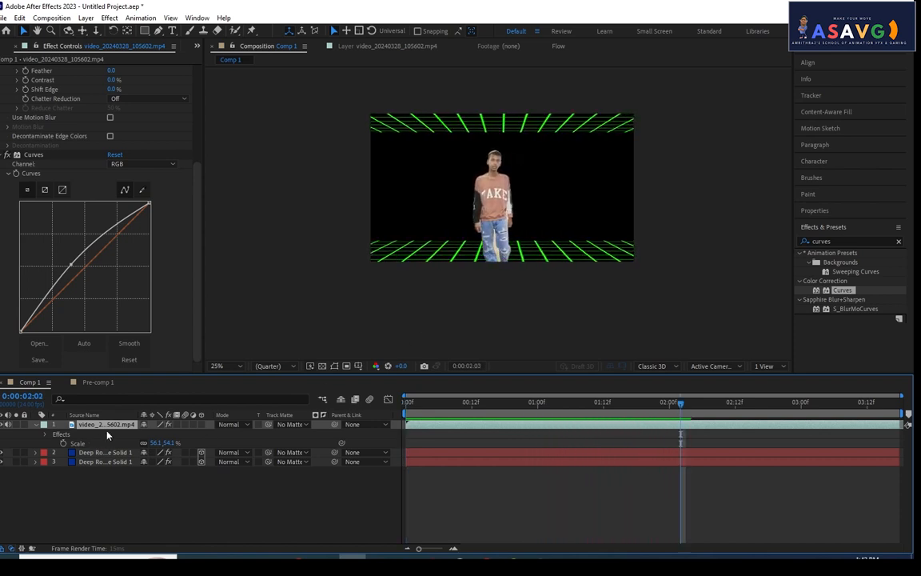
left_click(202, 424)
left_click(202, 426)
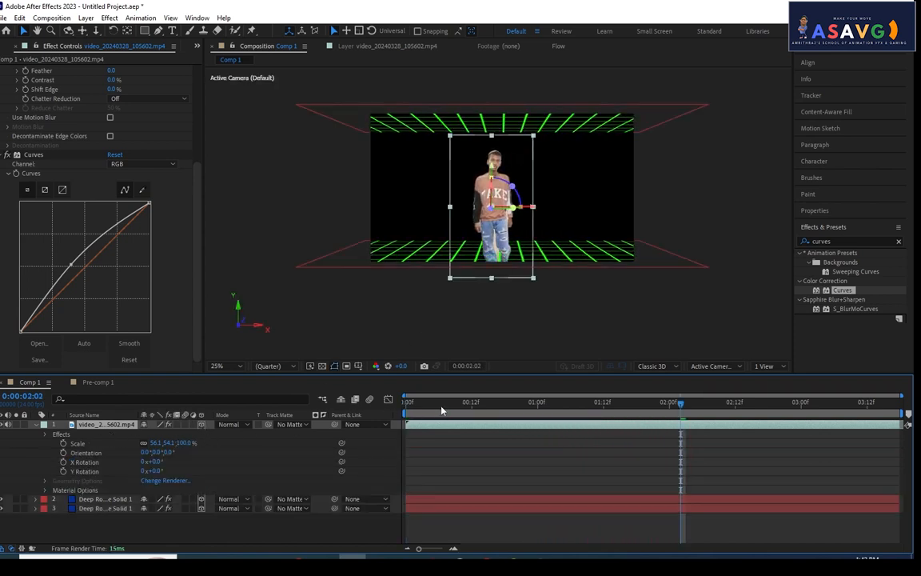
left_click_drag(442, 407, 327, 394)
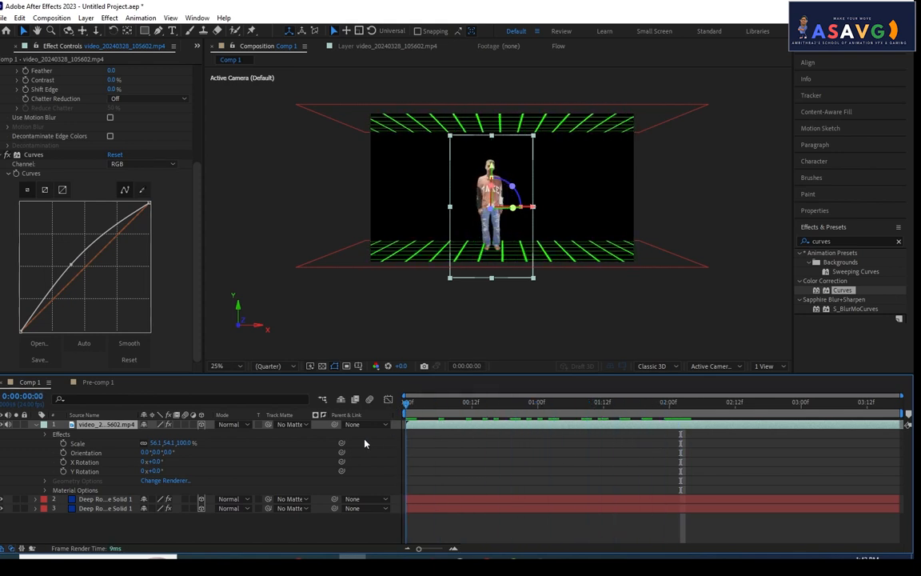
Step: Collapse the video layer's properties, search the effects for "glow", and apply BCC Glow Alpha Edges to the video layer
left_click(45, 424)
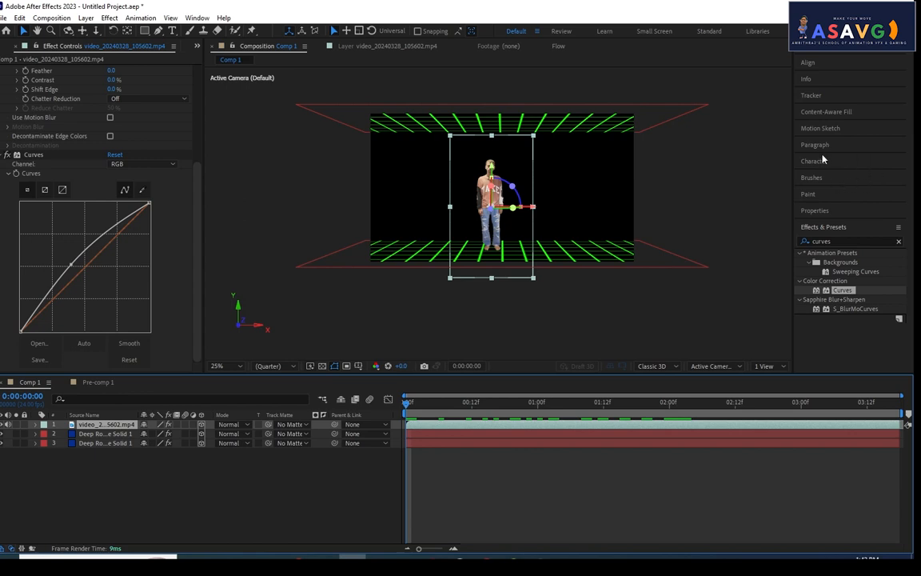
left_click(861, 239)
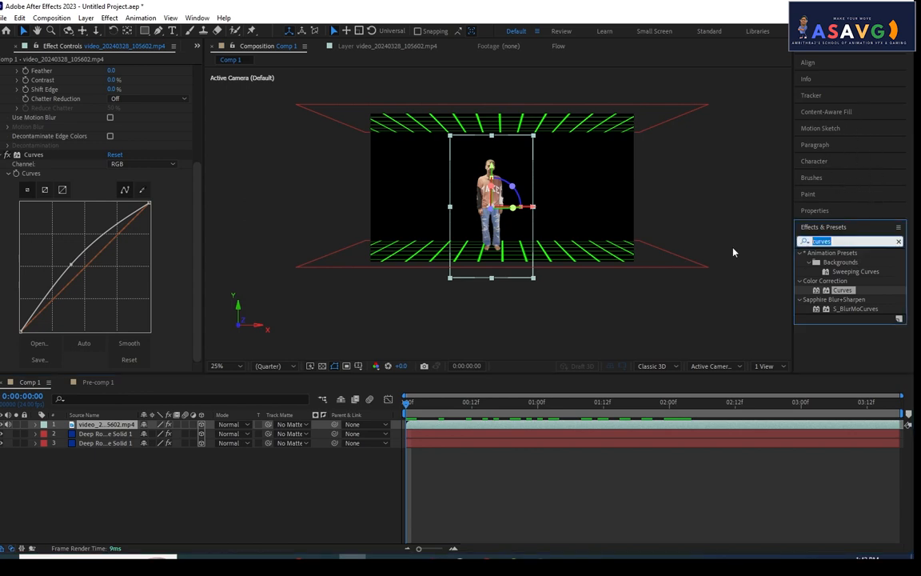
key("BackSpace")
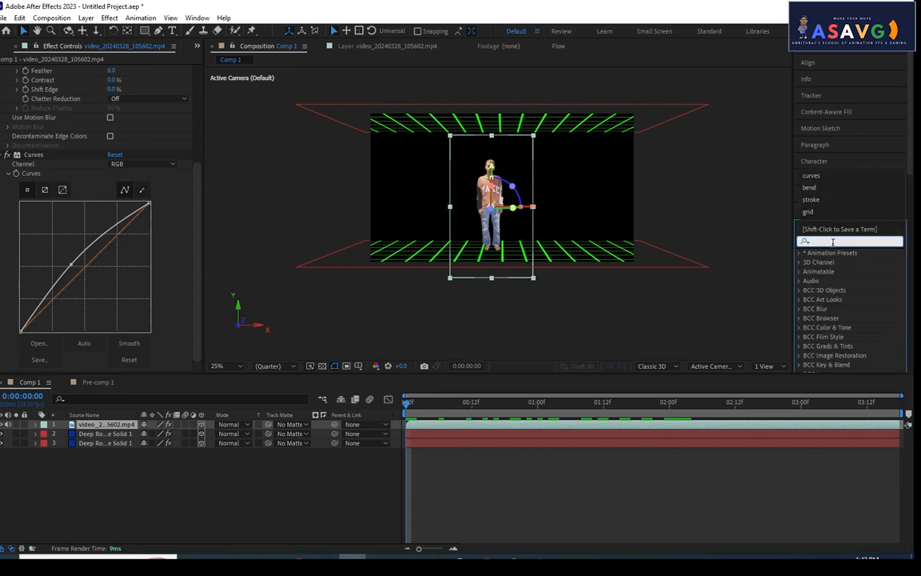
type("glow")
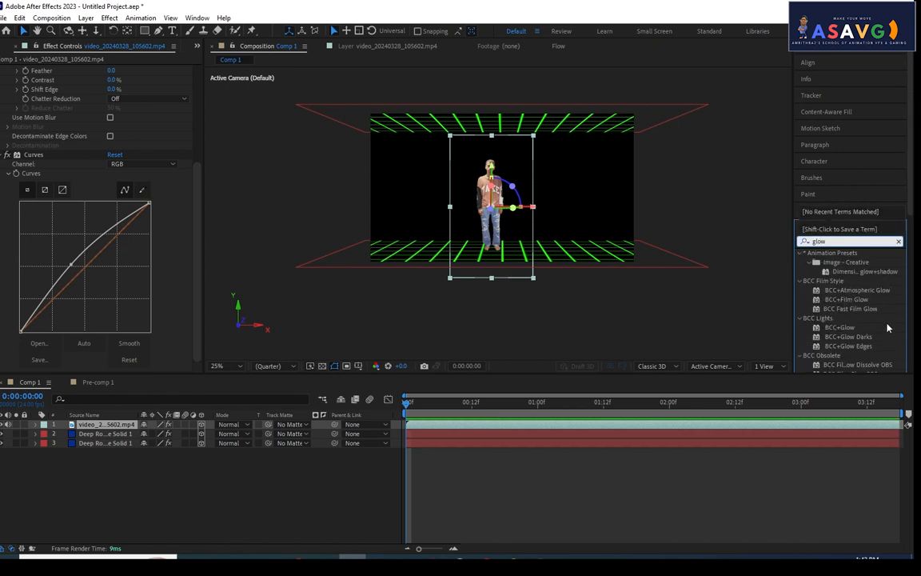
scroll(887, 327, "down", 5)
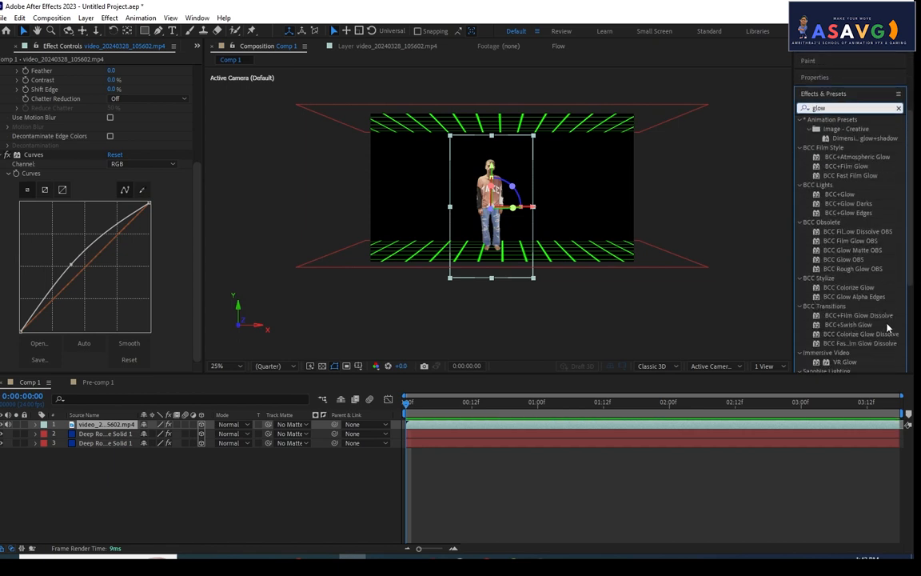
scroll(887, 330, "down", 1)
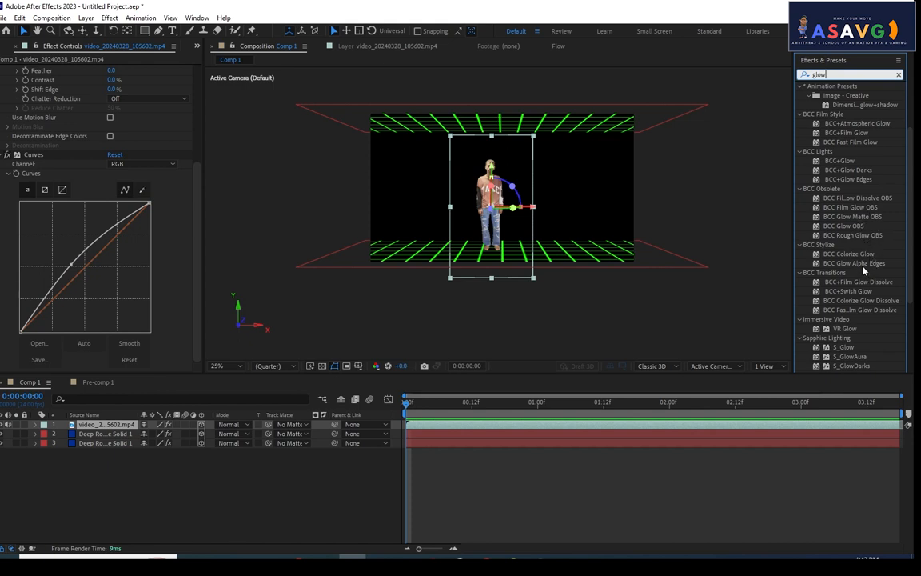
left_click_drag(854, 263, 104, 423)
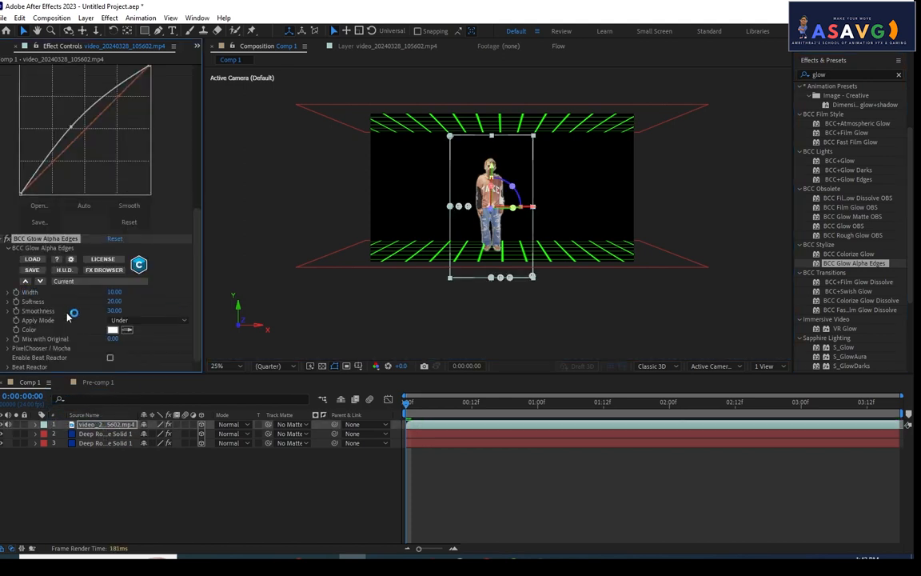
Step: Try a BCC Glow Alpha Edges softness of 97, and remove the effect from the video layer
left_click_drag(197, 267, 204, 352)
left_click_drag(165, 292, 206, 305)
key("ctrl+z")
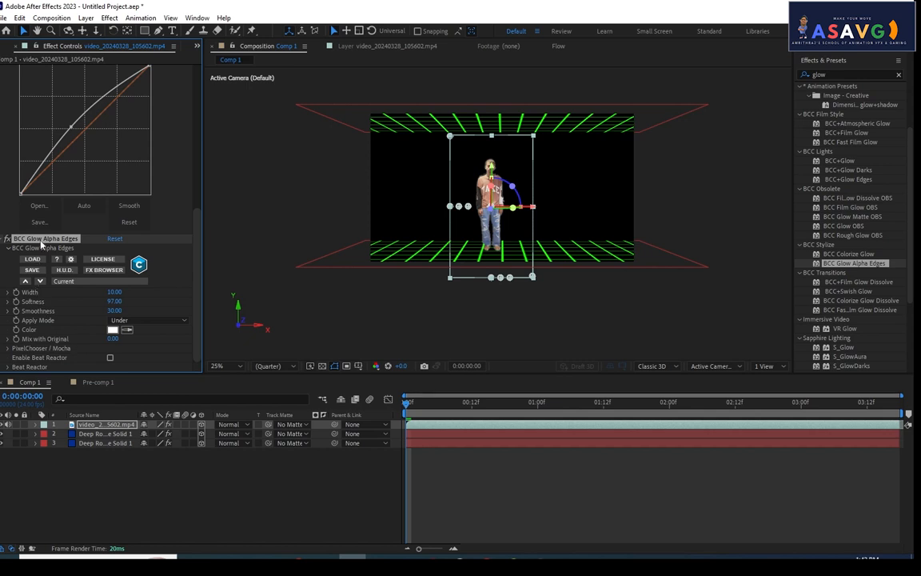
key("Delete")
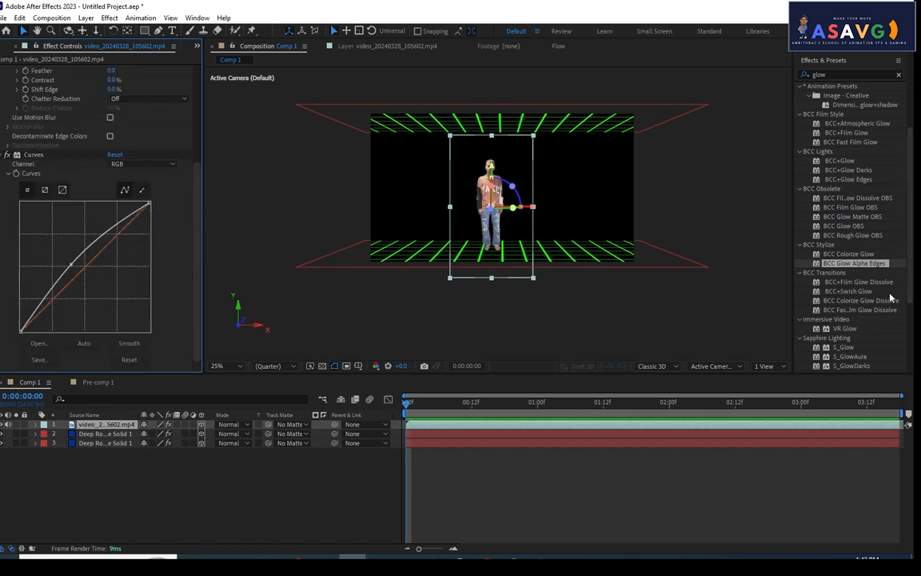
Step: Try the Sapphire S_GlowRings effect on the man's video layer
scroll(868, 303, "down", 3)
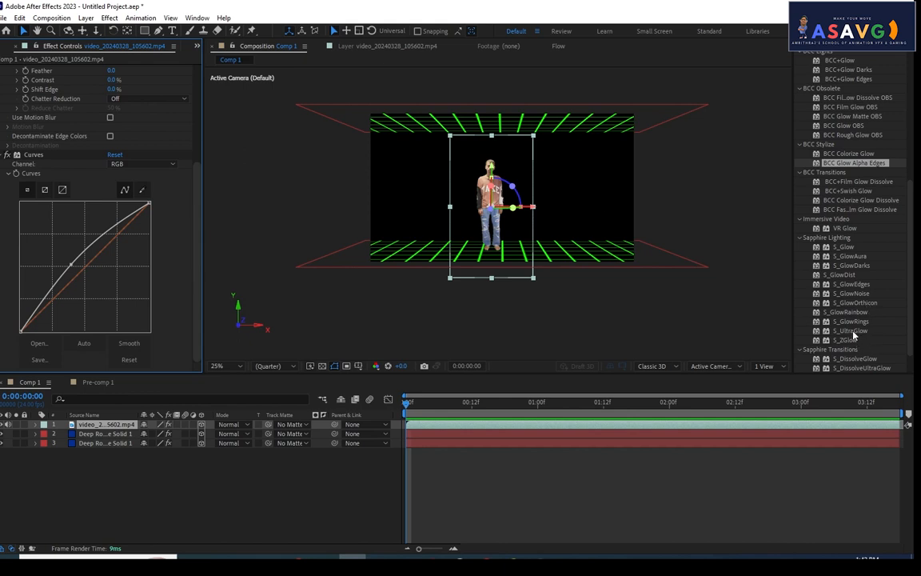
left_click(852, 331)
scroll(872, 327, "down", 1)
left_click_drag(852, 292, 515, 272)
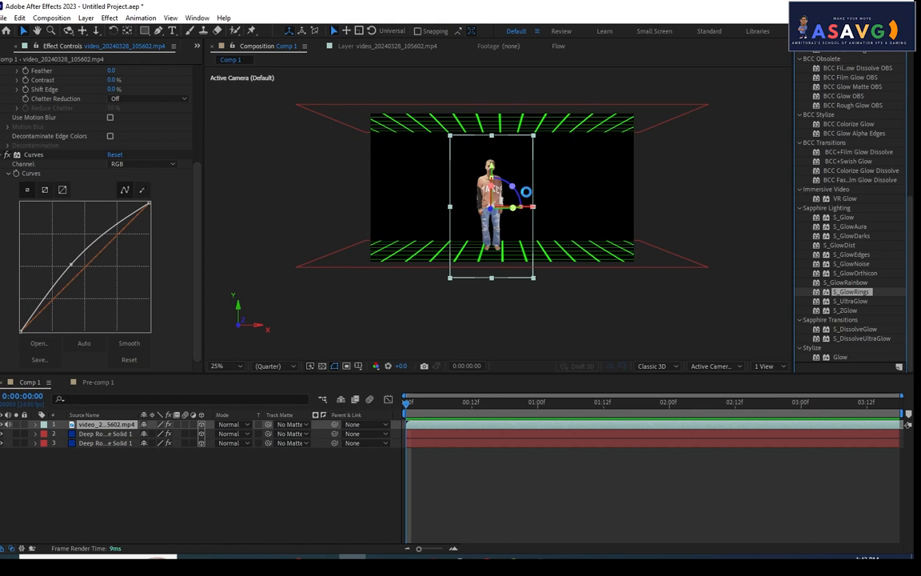
left_click_drag(525, 192, 527, 194)
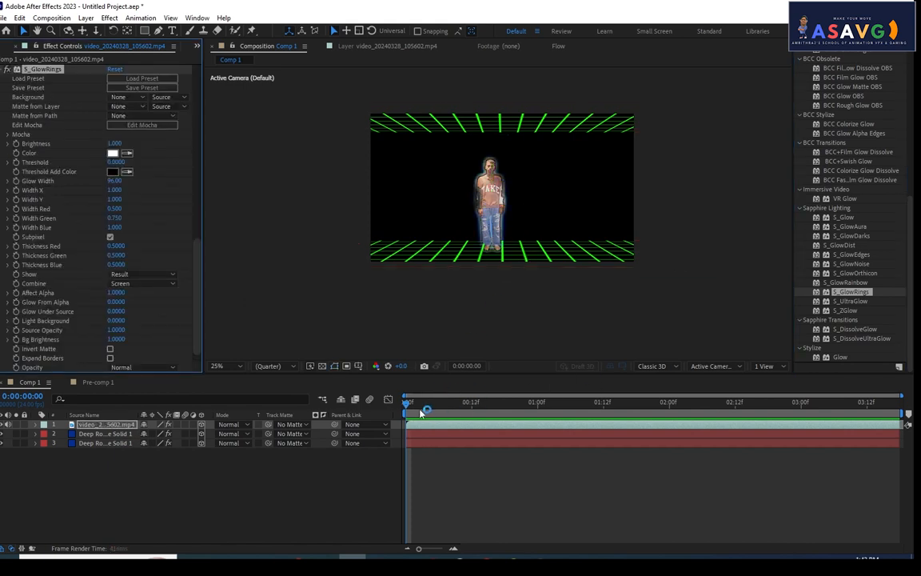
Step: Preview the glow rings on the man, try another Glow Width, and remove the S_GlowRings effect
left_click_drag(420, 412, 570, 433)
key("space")
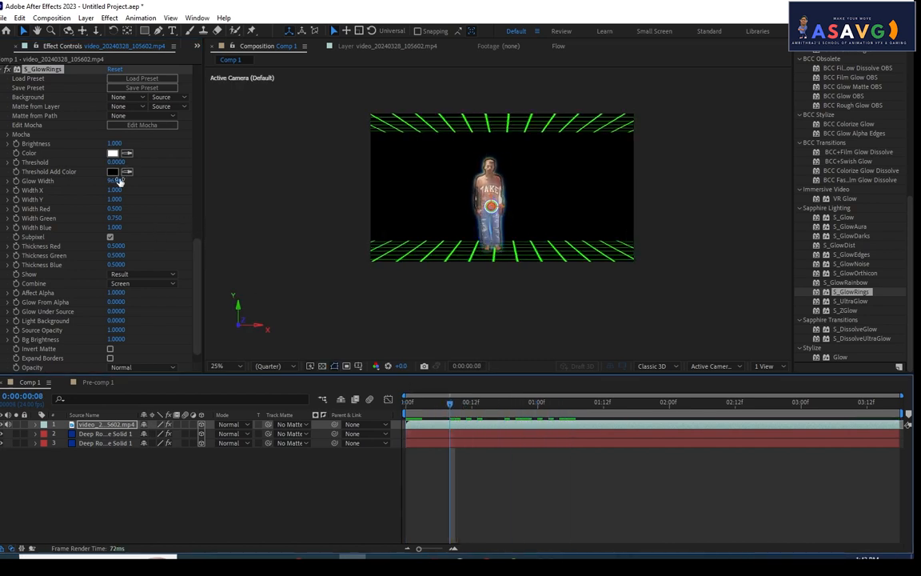
left_click_drag(114, 181, 289, 214)
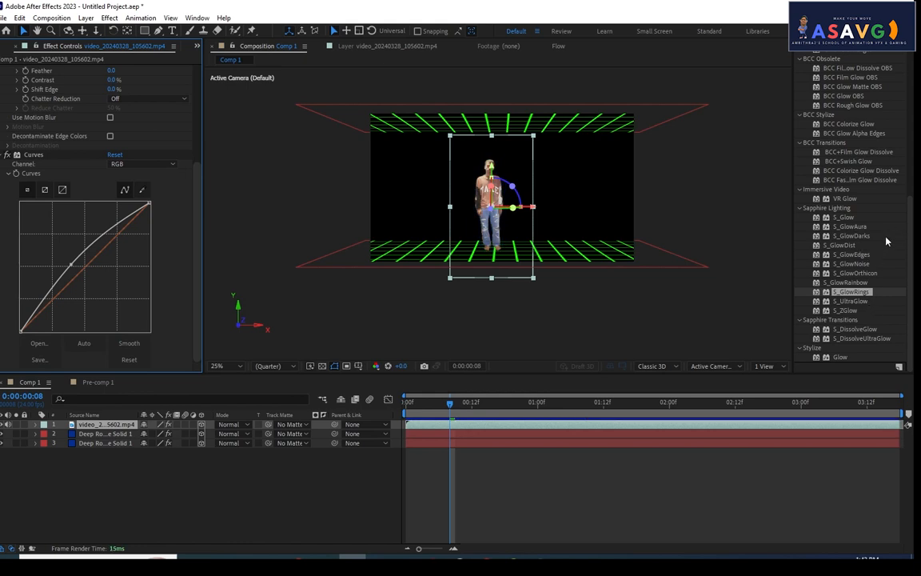
Step: Try searching the effects for an edge glow, and clear the search term
scroll(866, 286, "up", 5)
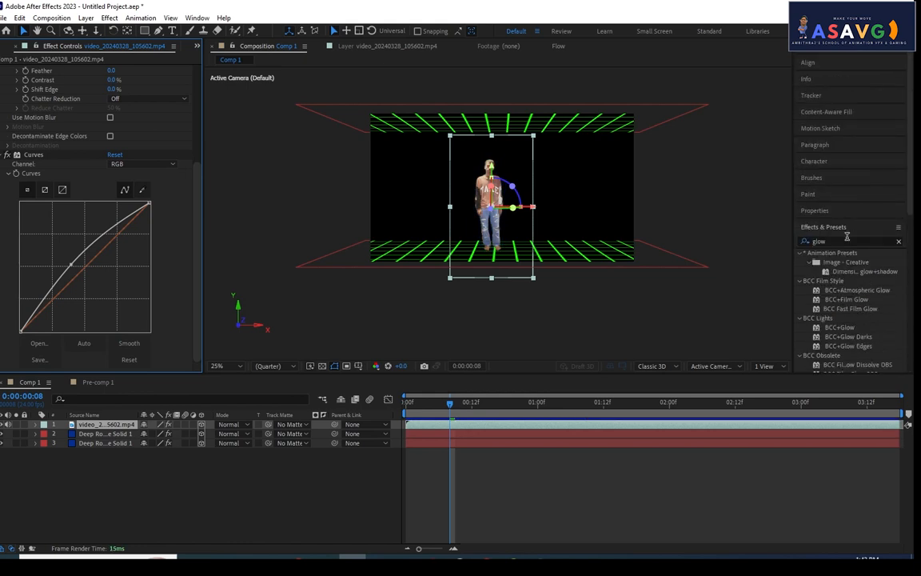
left_click_drag(839, 241, 783, 247)
type("ed")
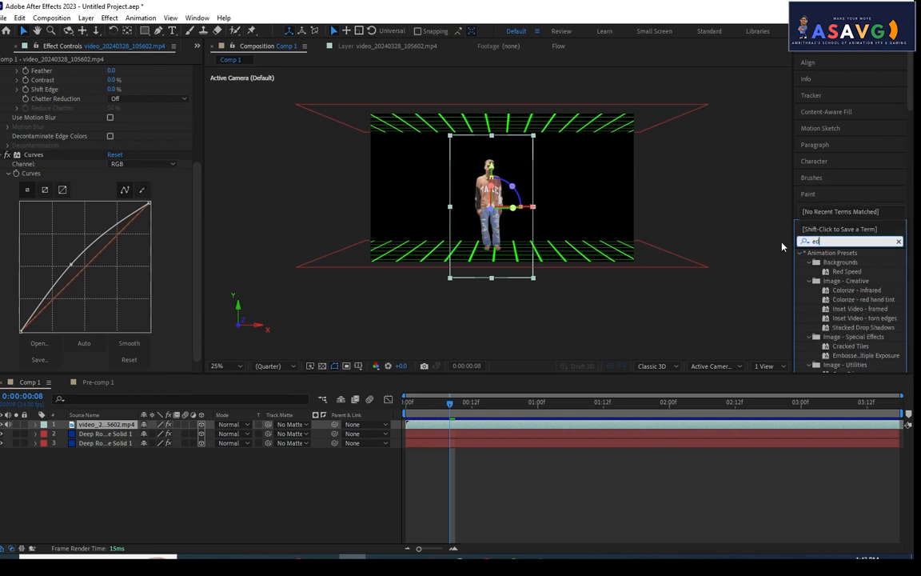
type("ge gloe")
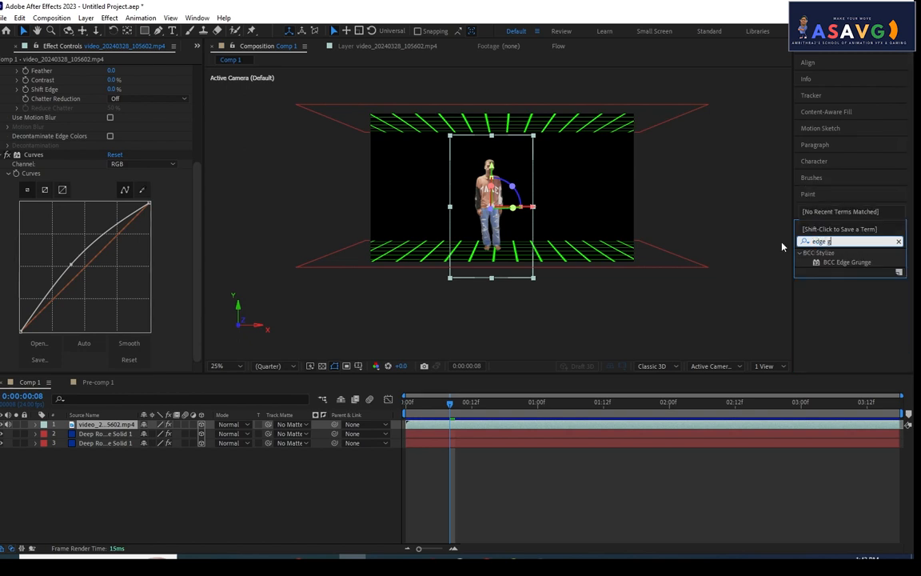
key("BackSpace")
key("BackSpace")
key("BackSpace")
key("BackSpace")
key("BackSpace")
key("BackSpace")
key("BackSpace")
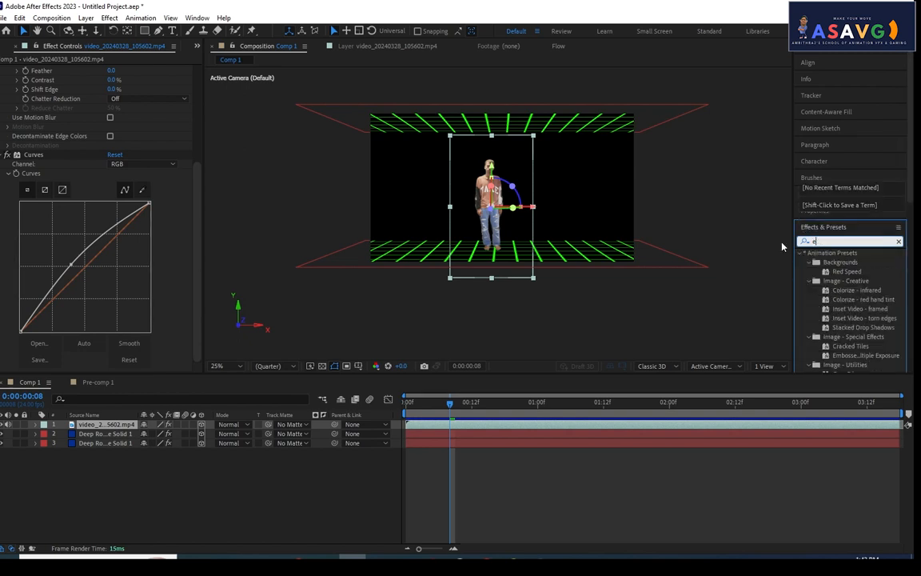
Step: Search the effects for "glow" and apply BCC+Glow Edges to the man's video layer
type("glow")
scroll(877, 303, "down", 1)
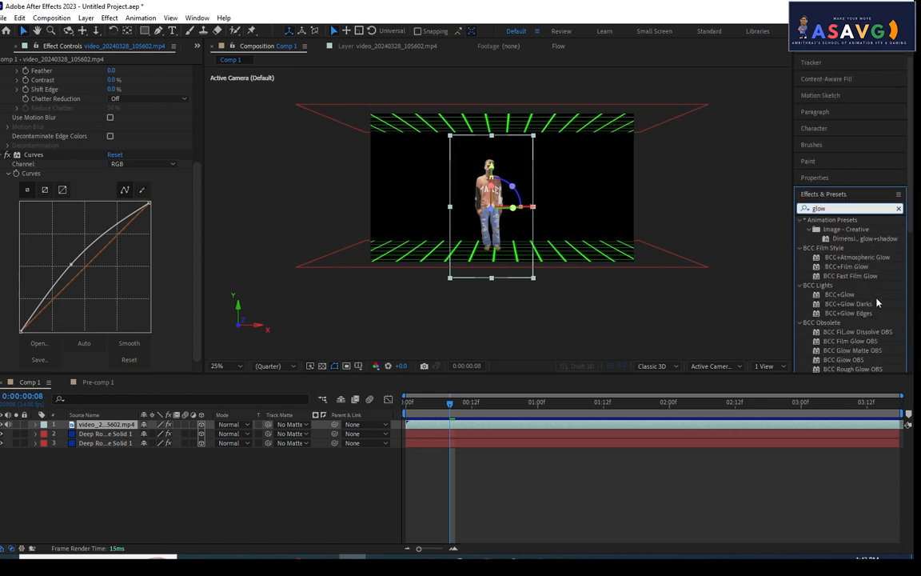
left_click_drag(849, 313, 94, 429)
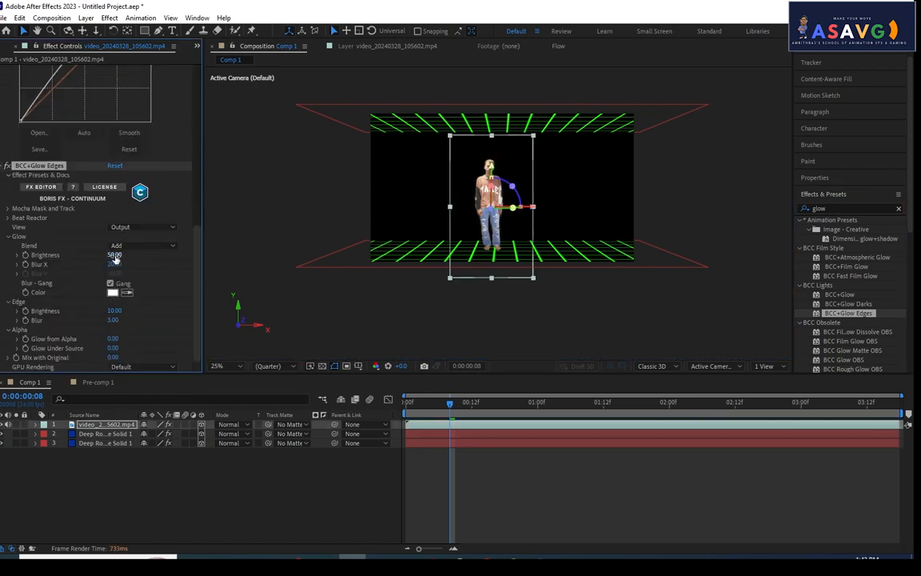
Step: Set the glow brightness to 268.63, Blur X to 61, edge brightness to 15.90 and Glow Under Source to 61
left_click_drag(114, 255, 136, 265)
left_click_drag(114, 311, 144, 306)
left_click_drag(114, 340, 159, 326)
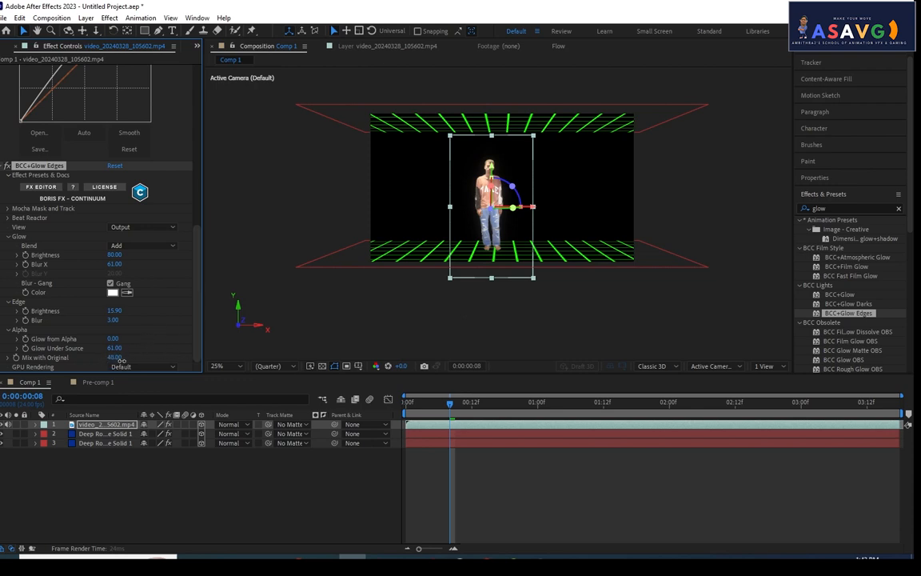
left_click(17, 254)
left_click_drag(48, 270, 80, 240)
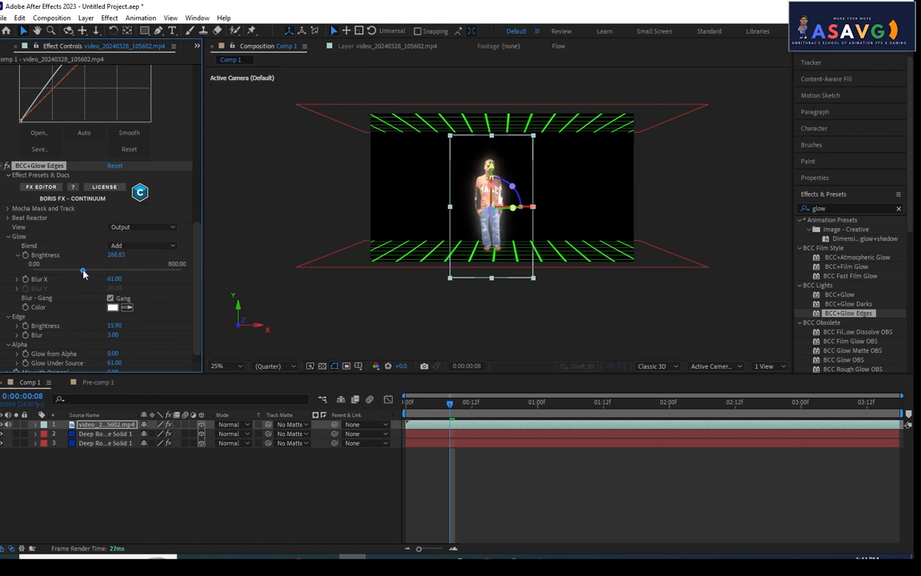
Step: Deselect the layer and play the composition from the first frame to check the man's glow
left_click(167, 494)
left_click_drag(452, 403, 402, 411)
key("space")
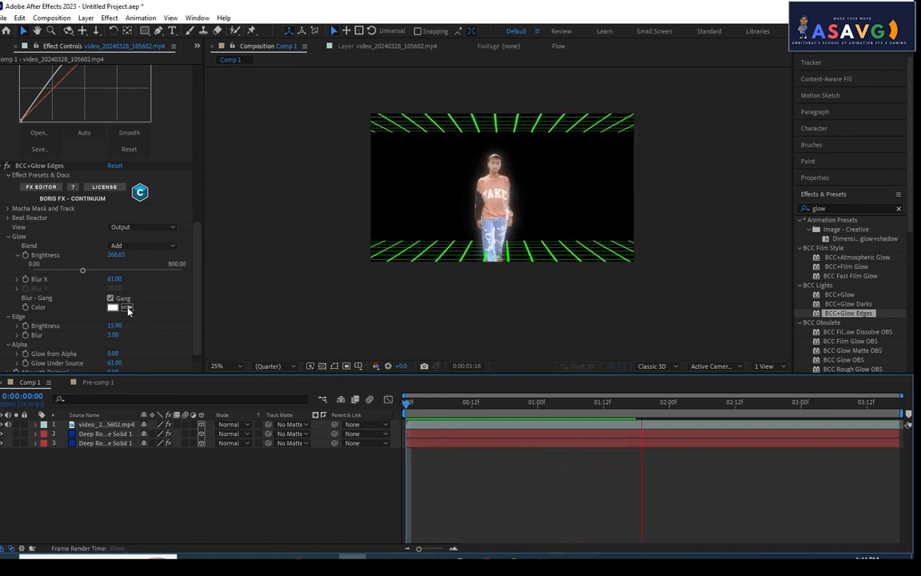
scroll(120, 319, "down", 1)
key("Home")
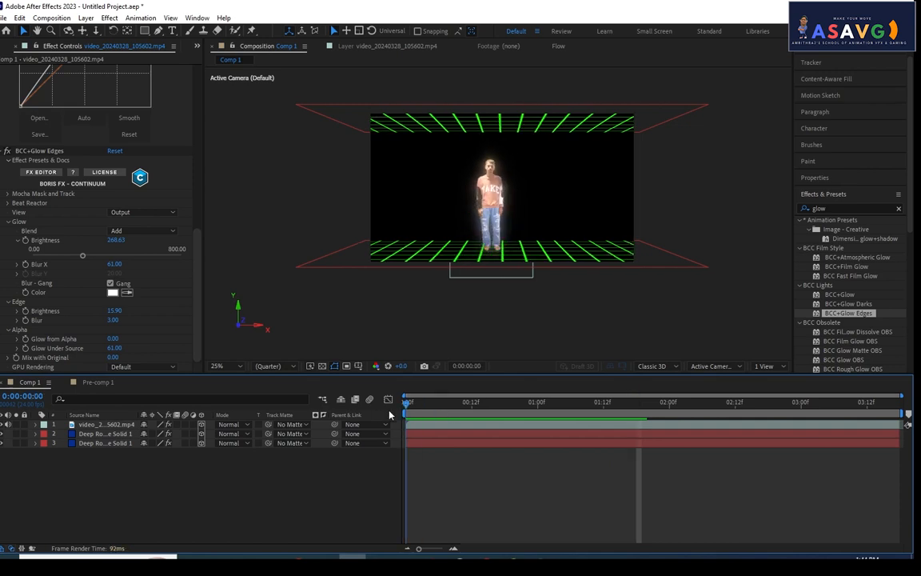
key("space")
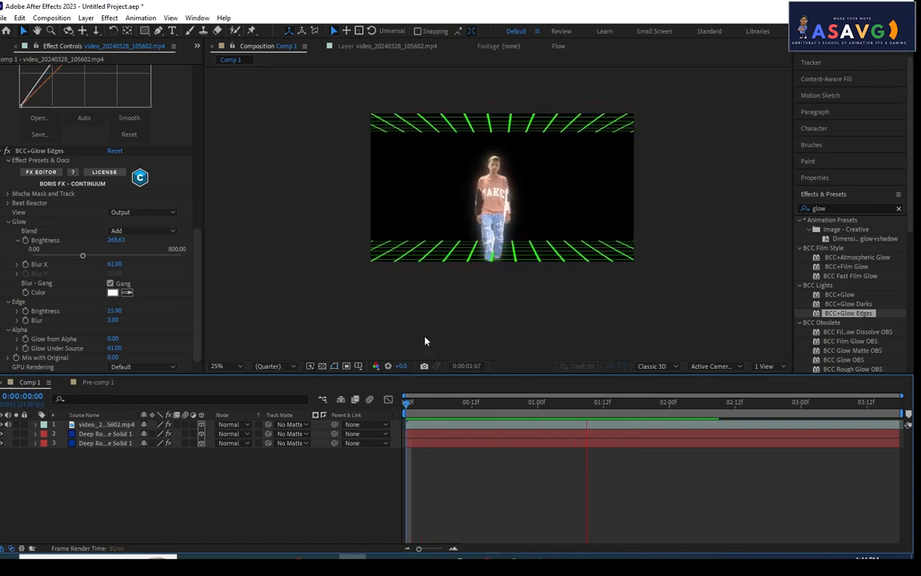
key("space")
Step: Copy the BCC+Glow Edges effect from the video layer onto the two green grid solids
left_click(97, 426)
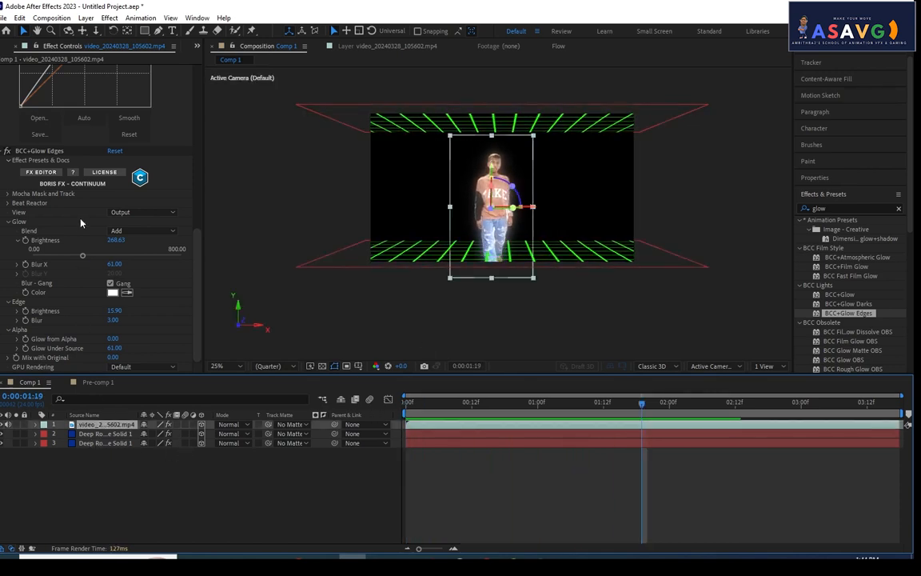
scroll(81, 232, "up", 3)
left_click(47, 226)
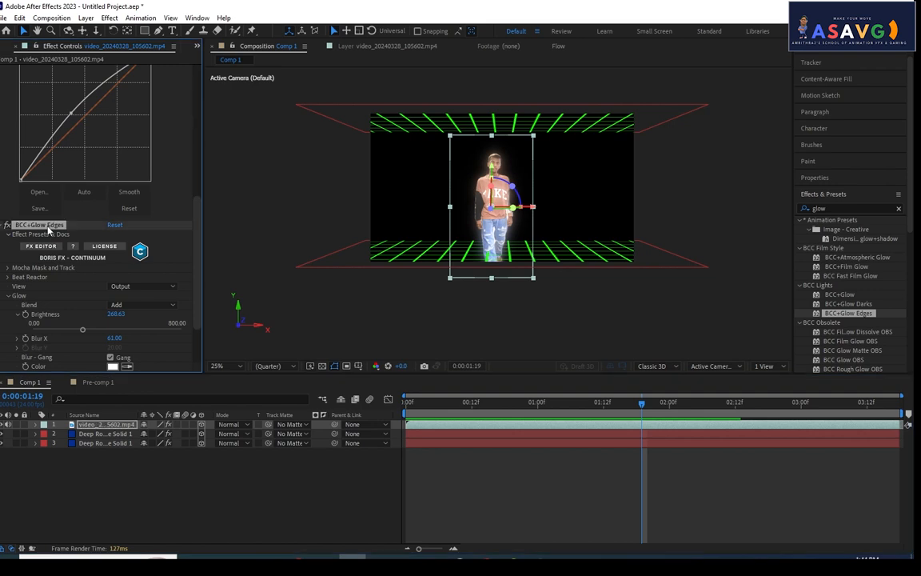
left_click(105, 435)
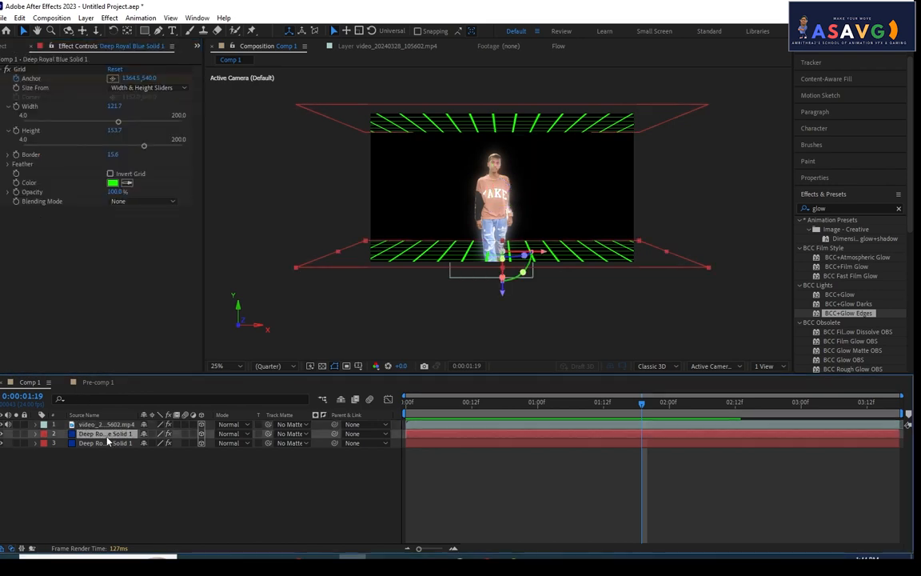
left_click(107, 443)
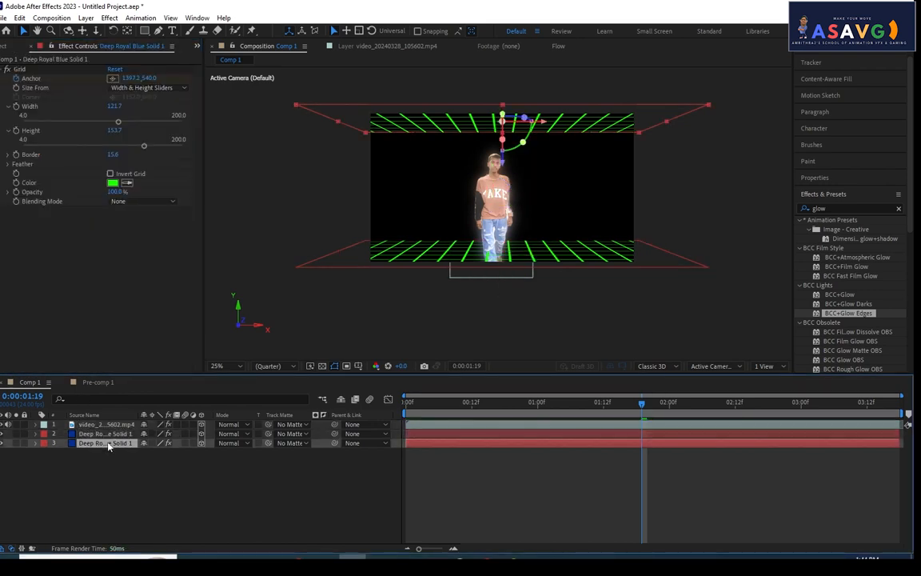
key("ctrl+v")
Step: Play and scrub the composition to check the grids' glow, and look through the other available glow effects
key("space")
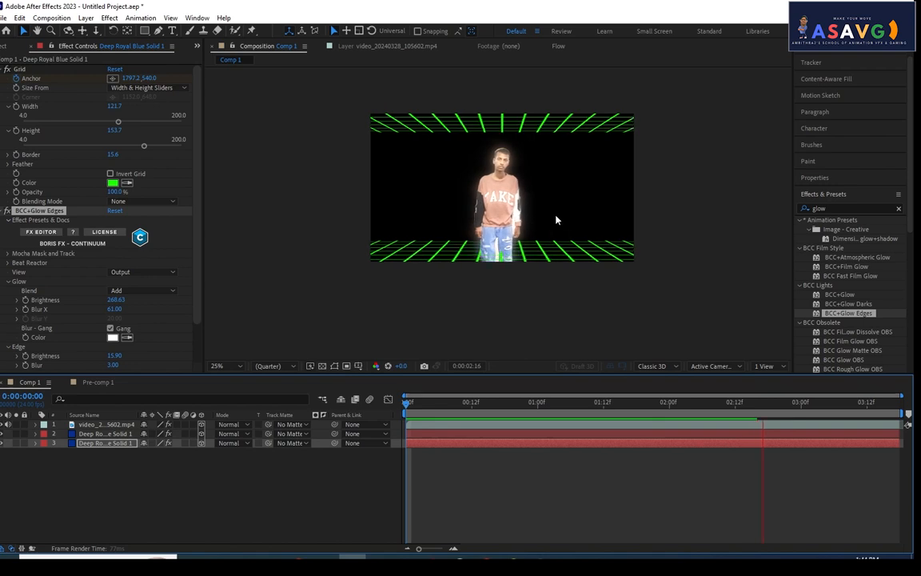
key("space")
left_click_drag(415, 406, 444, 405)
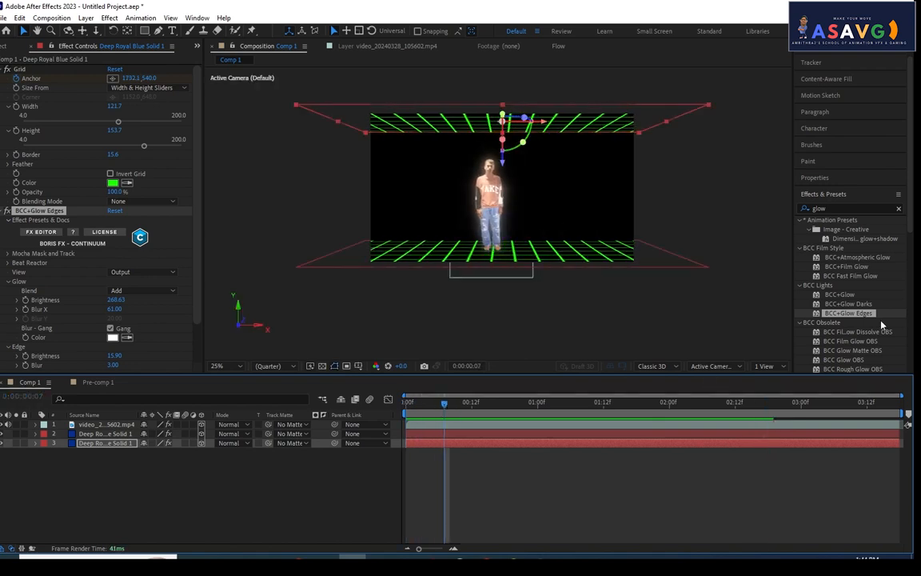
scroll(867, 303, "down", 3)
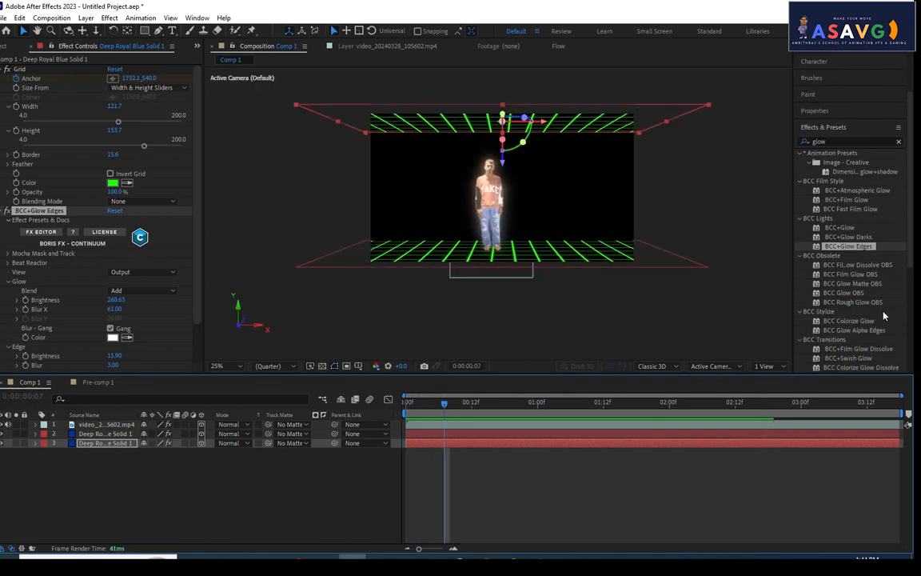
scroll(885, 316, "down", 1)
scroll(885, 317, "down", 3)
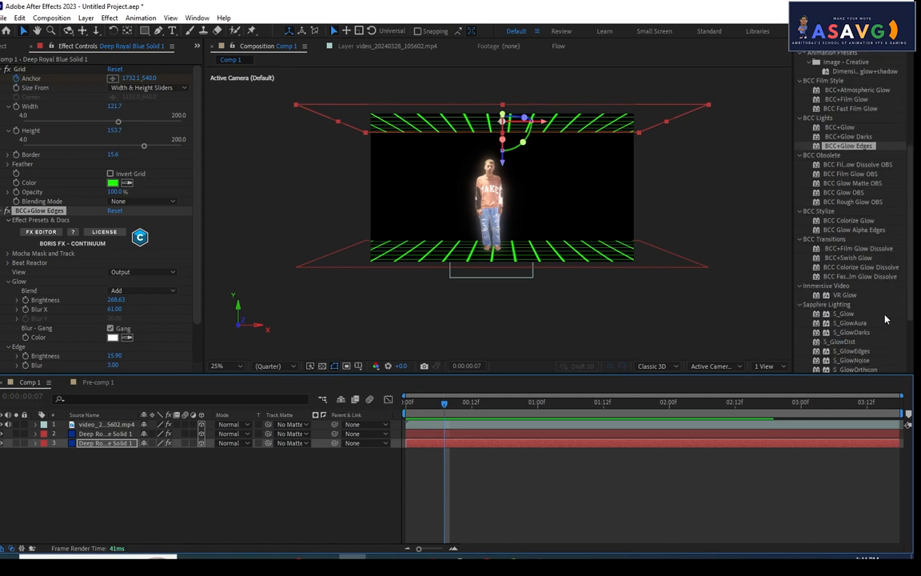
scroll(885, 318, "down", 2)
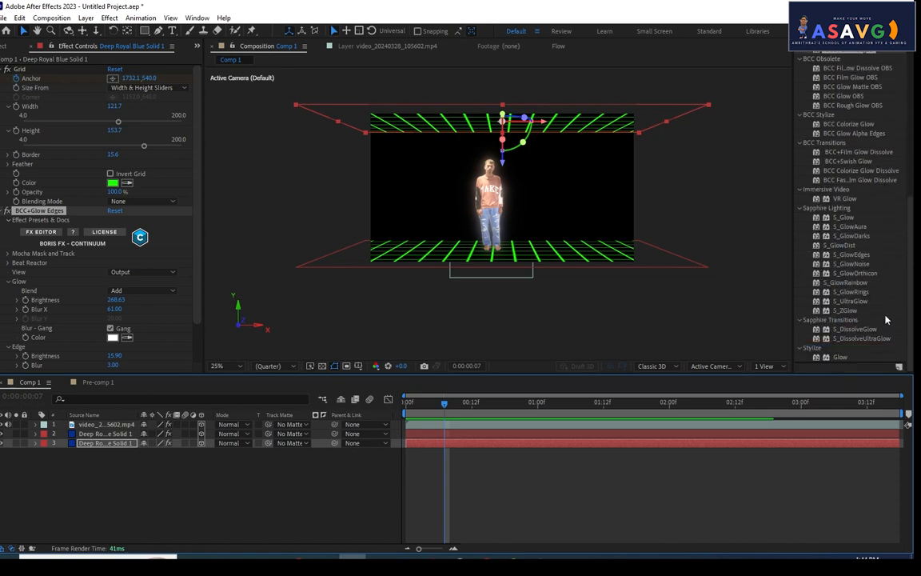
Step: Return to the first frame, hide the man's video layer, and preview the glowing grids alone
left_click_drag(445, 404, 406, 403)
left_click(2, 425)
key("space")
key("space")
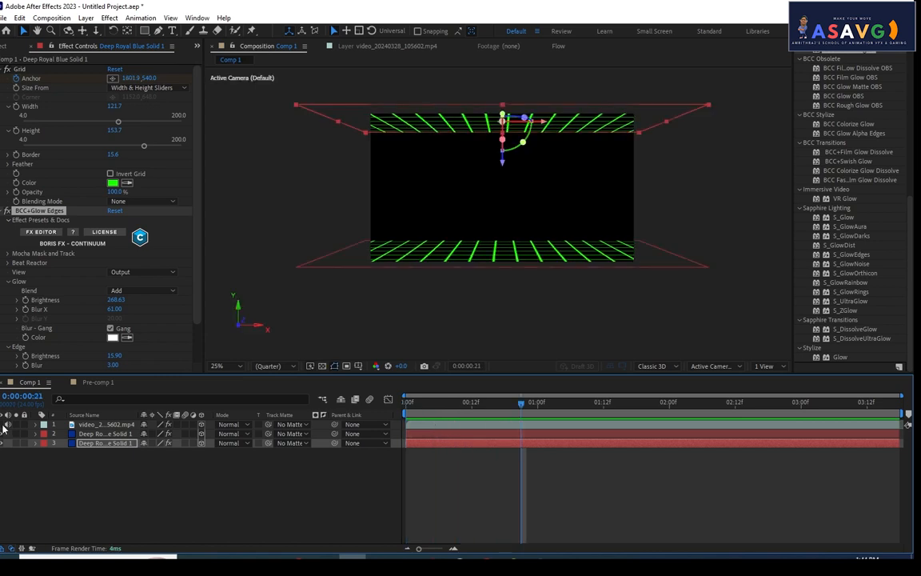
Step: Hide the lower grid to preview the upper grid's glow, show both grids and the man's layer again, and play the composition
left_click(3, 434)
left_click_drag(520, 406, 114, 418)
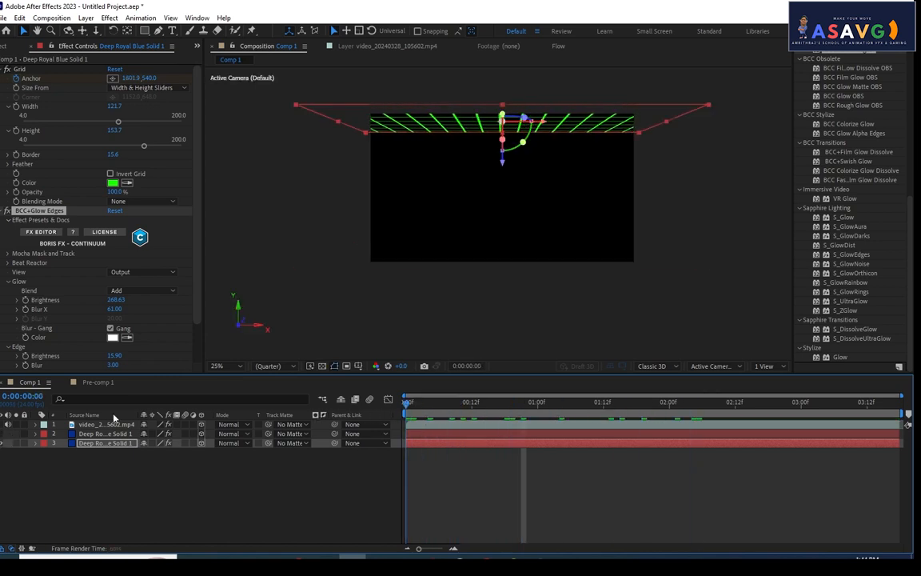
left_click(8, 434)
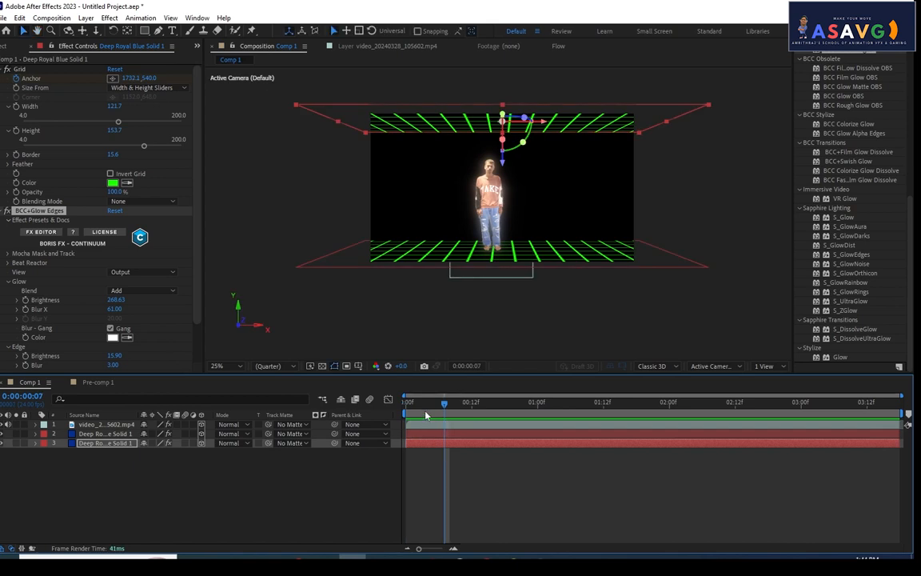
key("space")
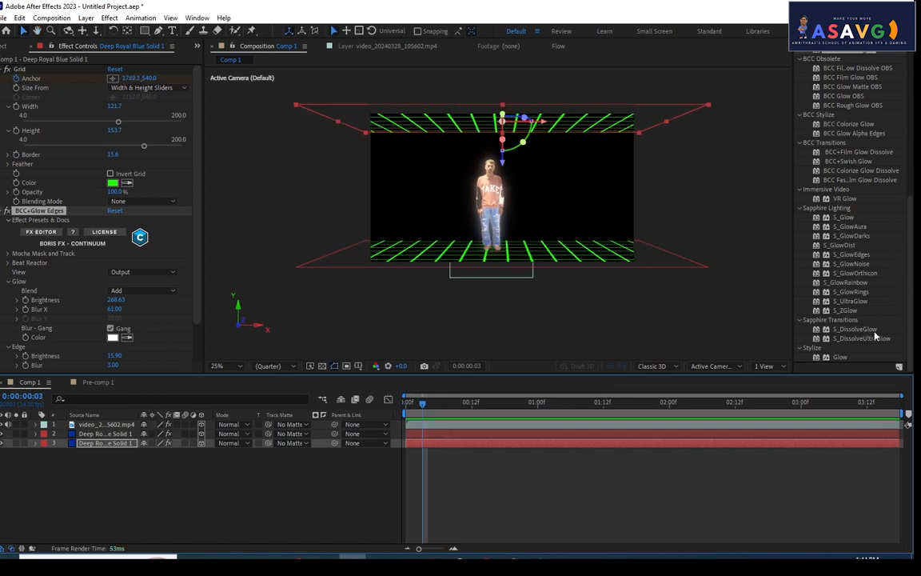
Step: Try the BCC+Swish Glow effect on the man's video layer and adjust its animation curve in the viewer
left_click(841, 356)
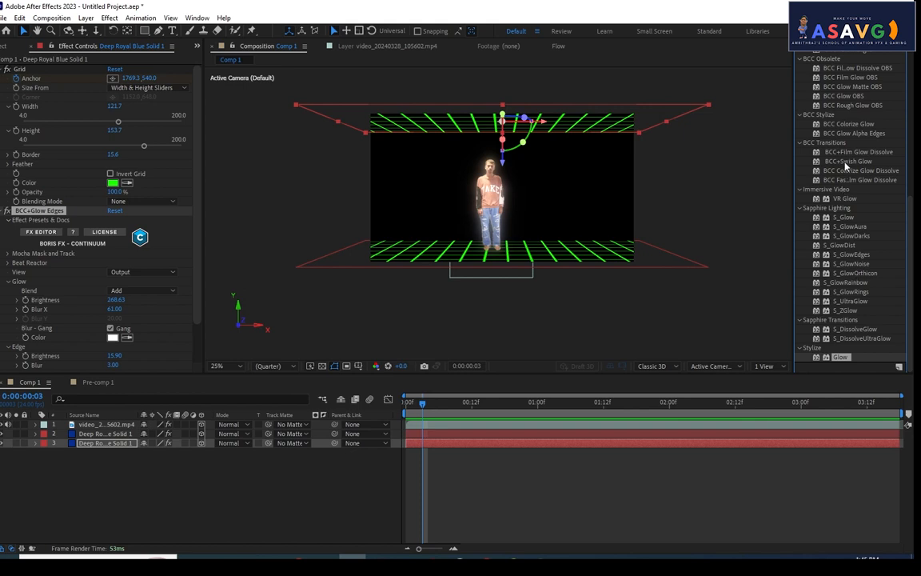
left_click_drag(846, 162, 99, 428)
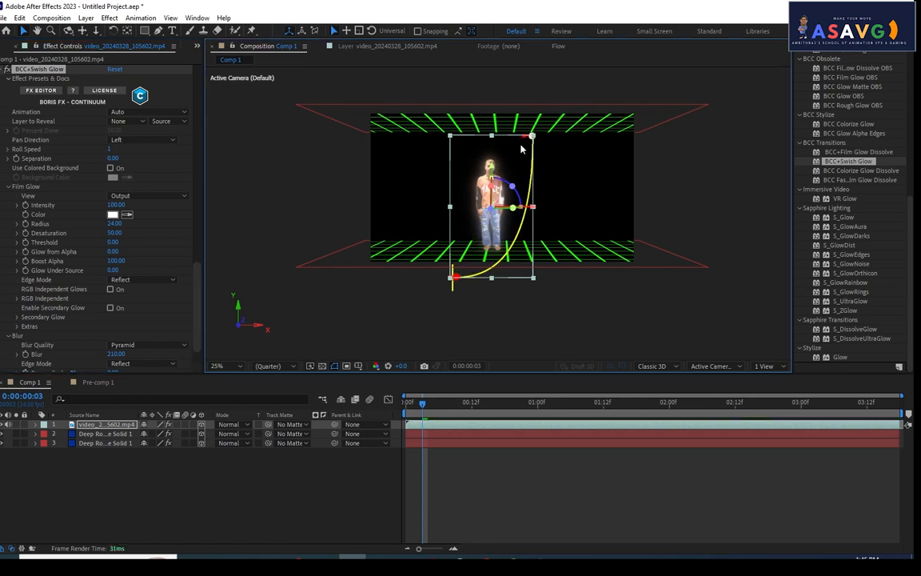
left_click_drag(520, 145, 513, 149)
Step: Set BCC+Swish Glow's intensity to 87 and radius to 102, and try other boost alpha and blur quality settings
left_click_drag(115, 205, 169, 223)
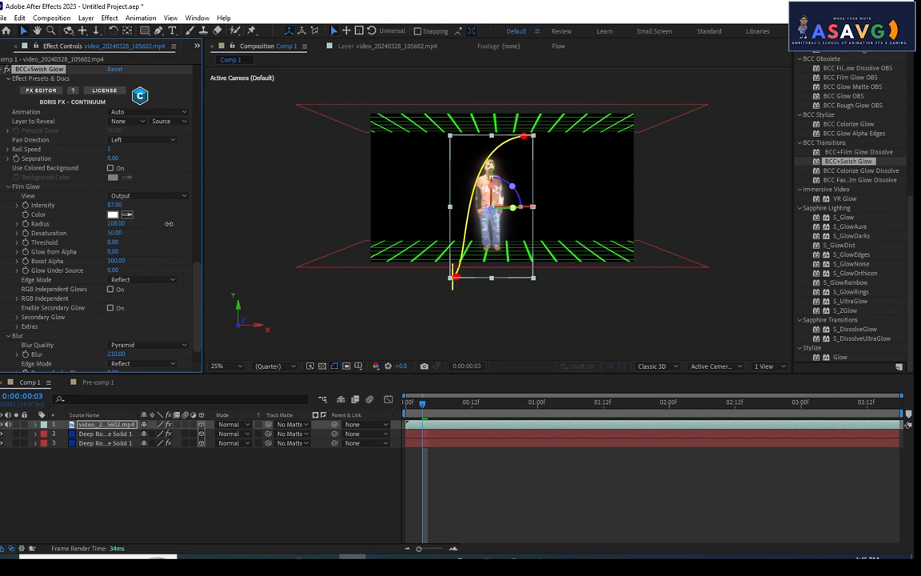
left_click_drag(69, 225, 186, 266)
scroll(141, 301, "down", 1)
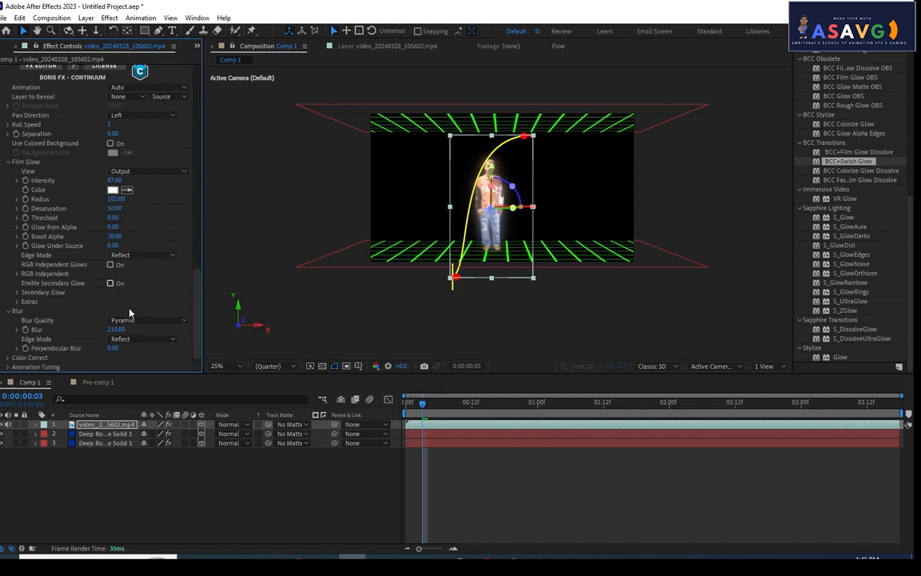
left_click(134, 323)
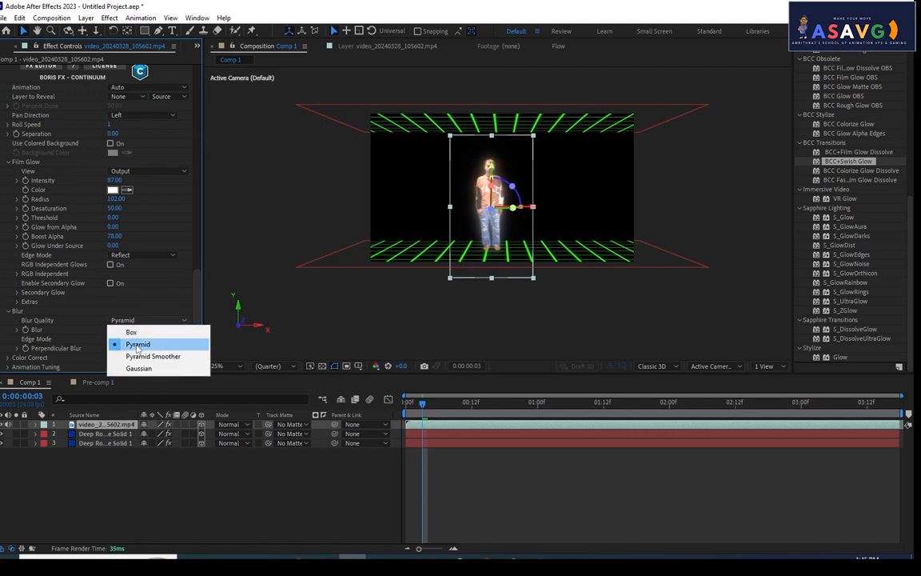
left_click(134, 355)
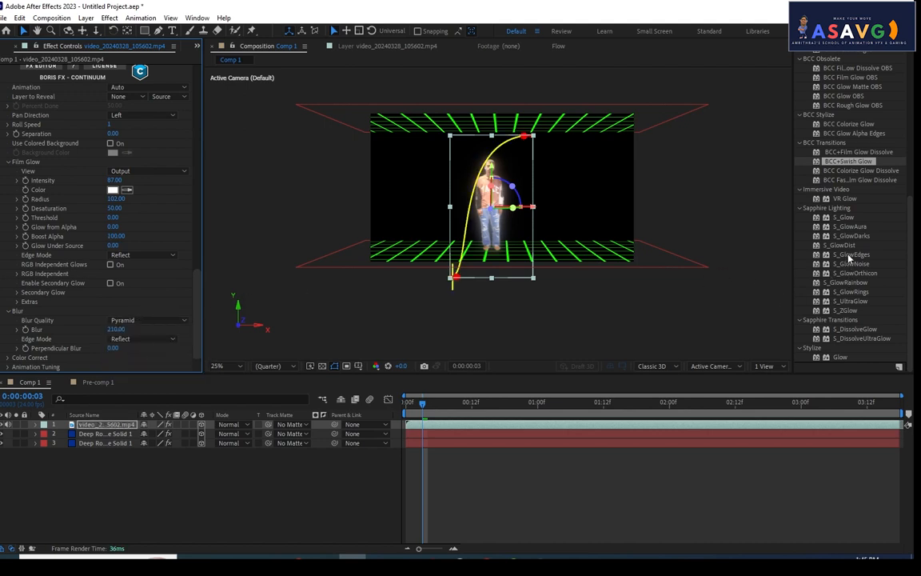
Step: Apply S_GlowEdges to the man's video layer and set Width X to 8.909, Width Y to 4.852 and Width Red to 1.640
left_click_drag(851, 254, 510, 232)
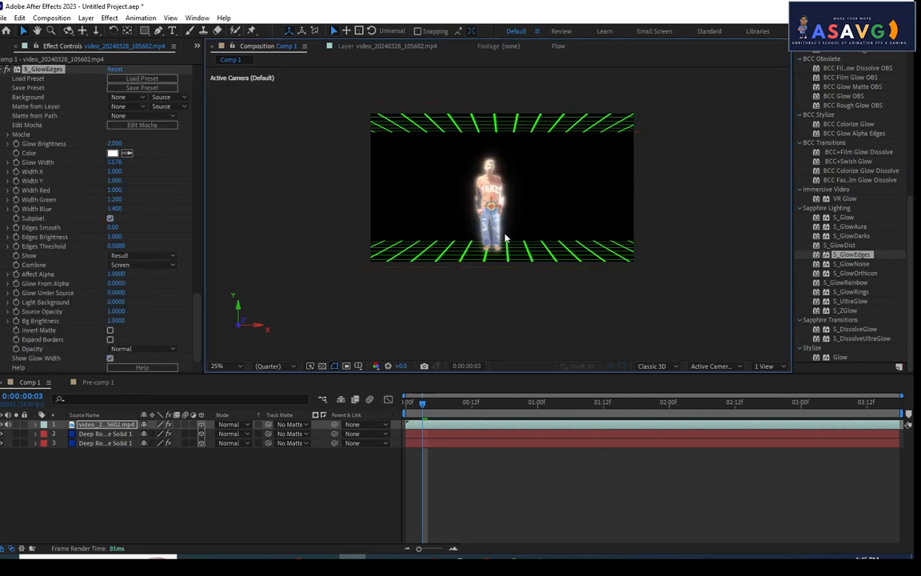
left_click_drag(491, 208, 443, 162)
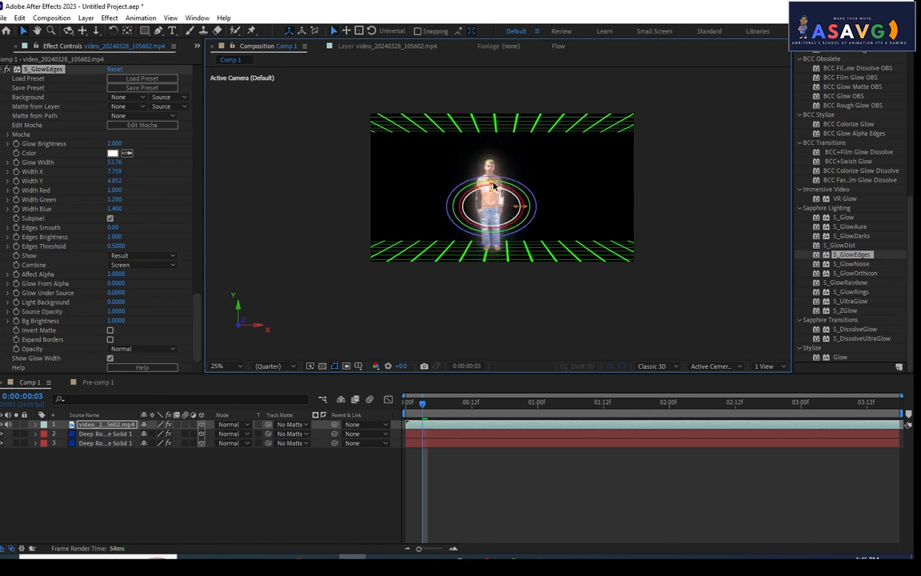
left_click_drag(113, 173, 141, 189)
Step: Change the S_GlowEdges glow color to bright green
left_click(112, 152)
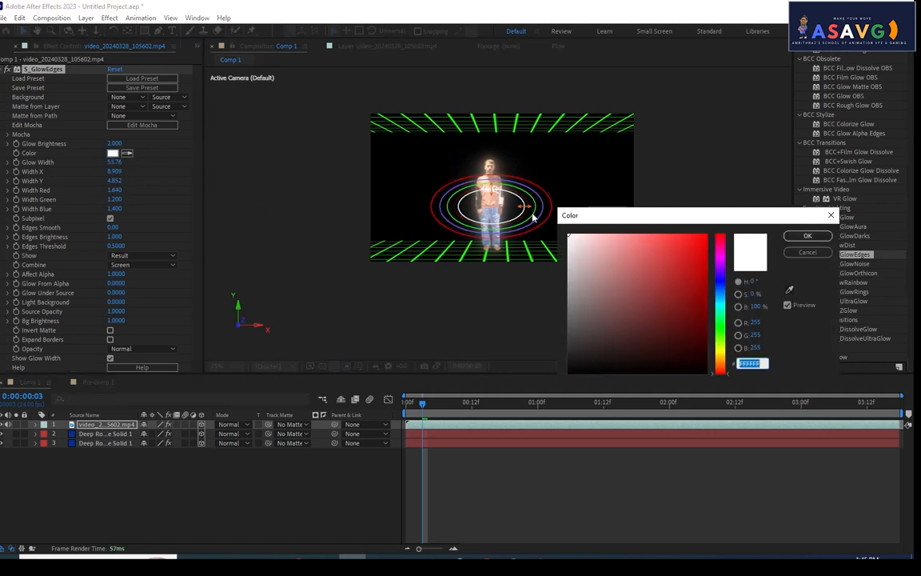
left_click_drag(720, 349, 722, 323)
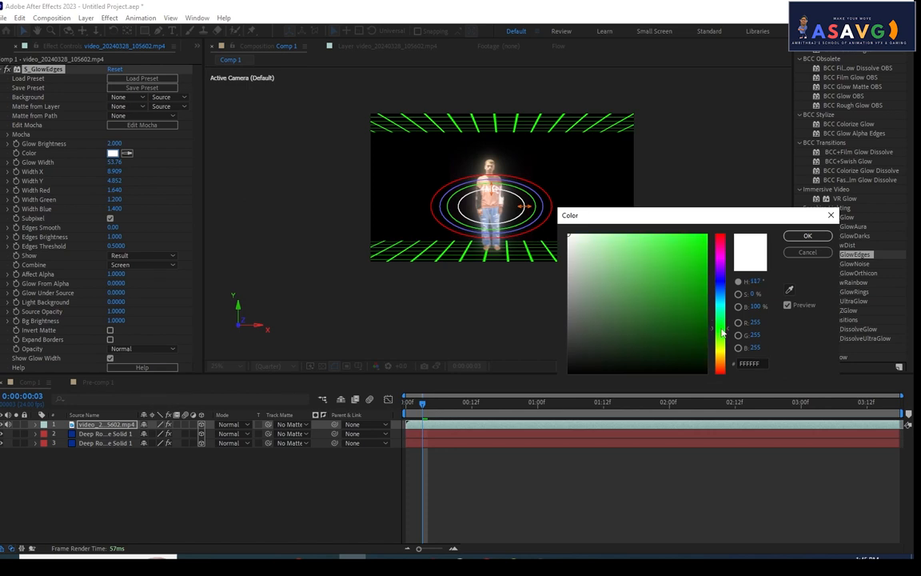
left_click(706, 233)
left_click(807, 236)
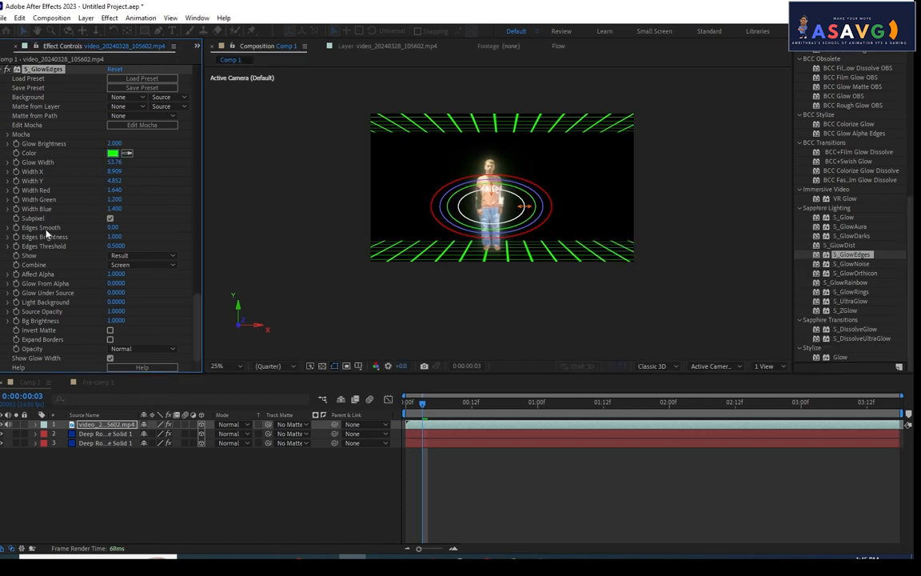
Step: Reduce the S_GlowEdges Width X to 8.349 and try a different Width Blue
left_click_drag(115, 171, 84, 167)
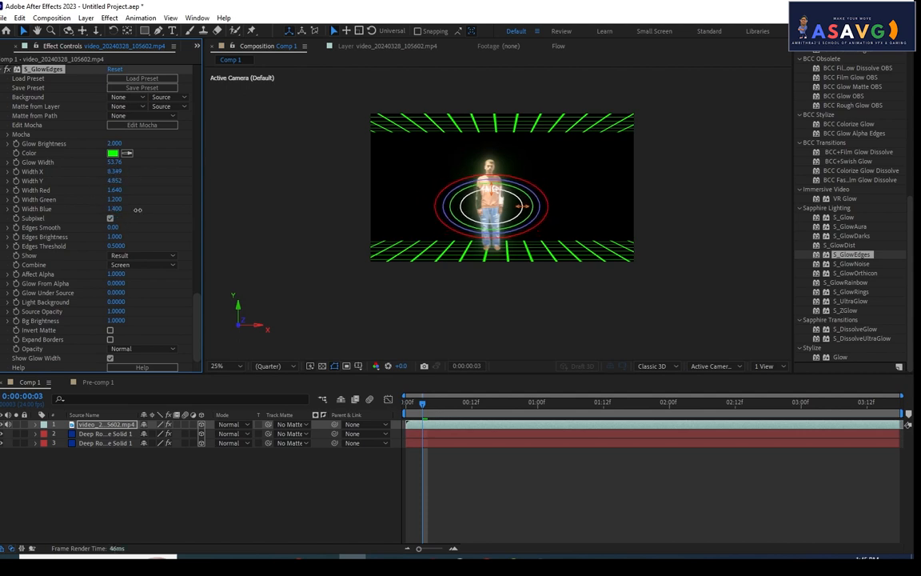
left_click_drag(138, 210, 156, 207)
key("ctrl+z")
Step: Try the video layer as the S_GlowEdges background and as its matte layer, returning both to None
left_click(126, 97)
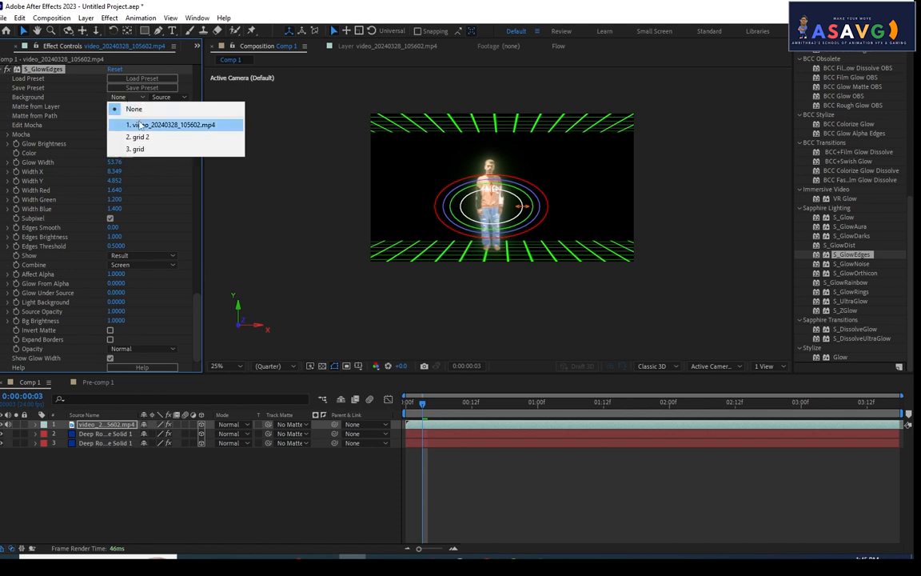
left_click(132, 124)
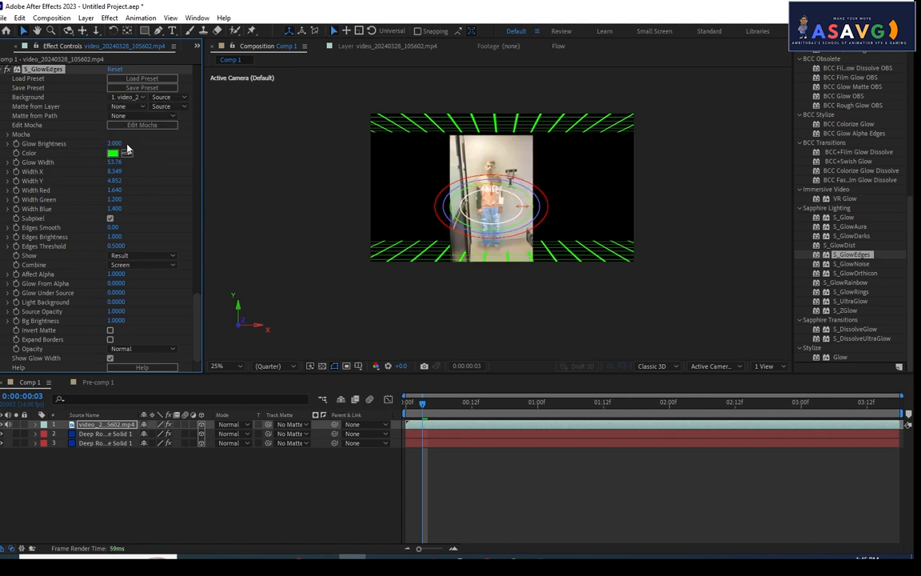
left_click(120, 97)
left_click(121, 86)
left_click(125, 107)
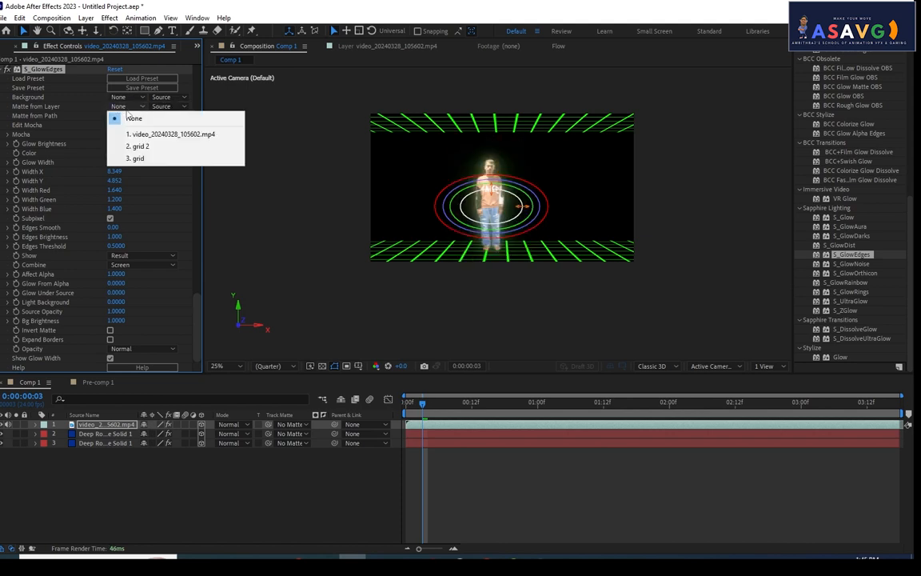
left_click(131, 130)
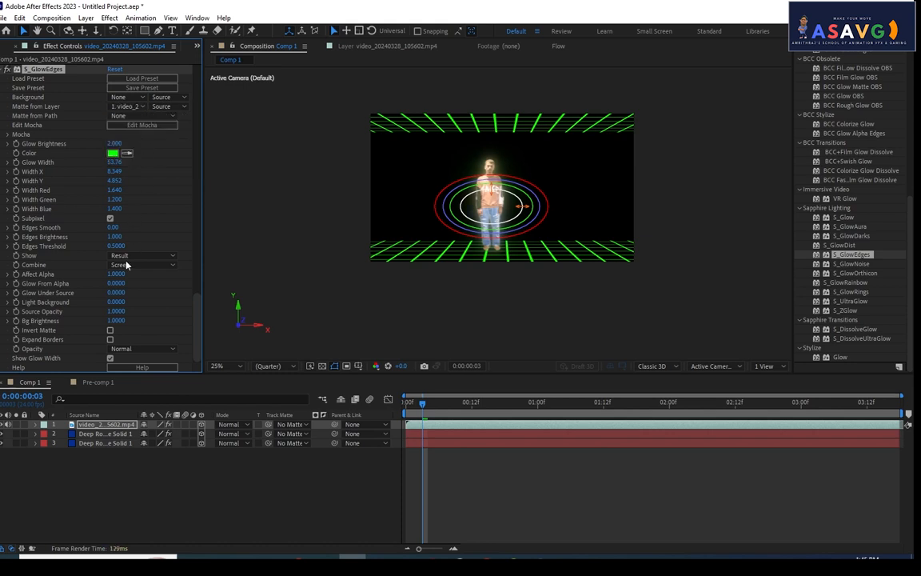
key("ctrl+z")
Step: Try inverting the S_GlowEdges matte and set Width Y to 13.712
left_click(110, 330)
left_click_drag(115, 181, 719, 285)
left_click(588, 346)
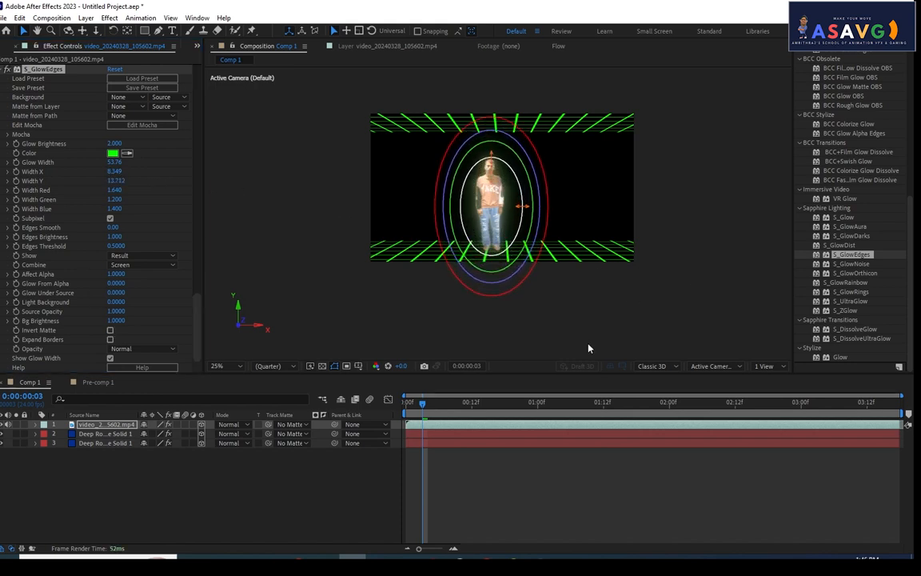
Step: Play the composition from the first frame to check the man's green edge glow in motion
left_click_drag(435, 404, 412, 386)
key("space")
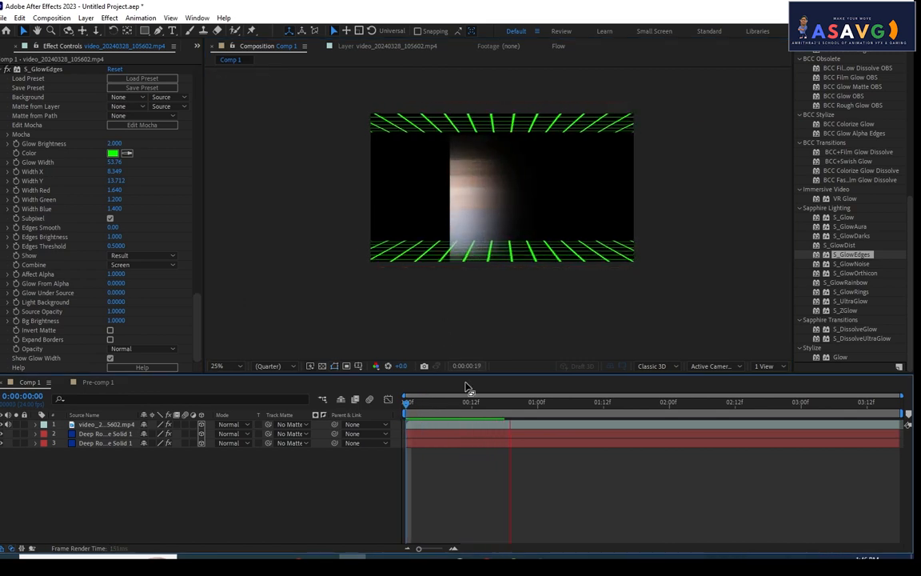
key("space")
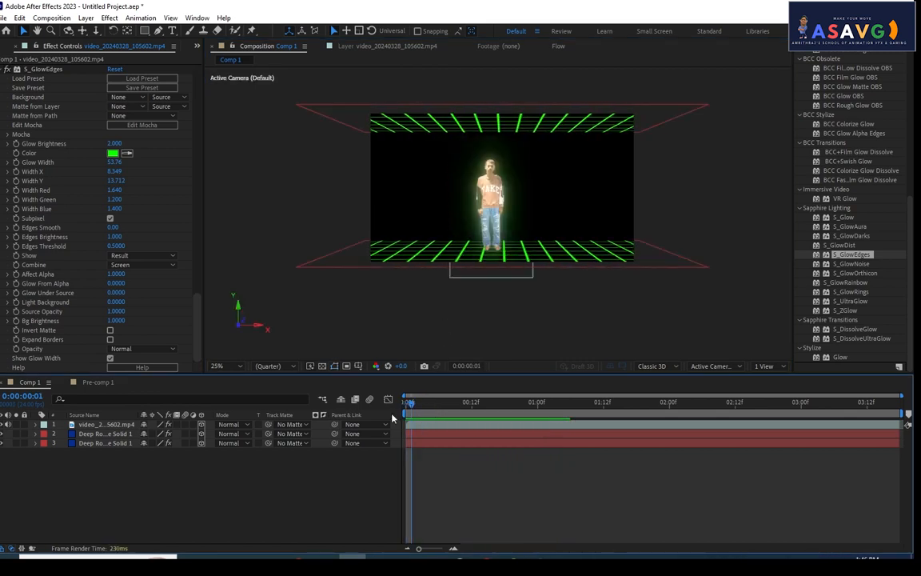
key("space")
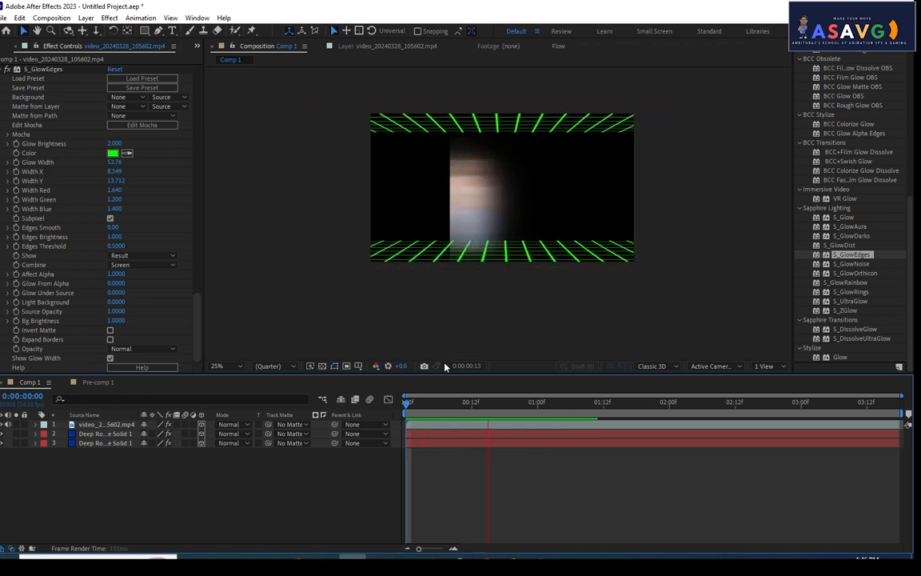
key("space")
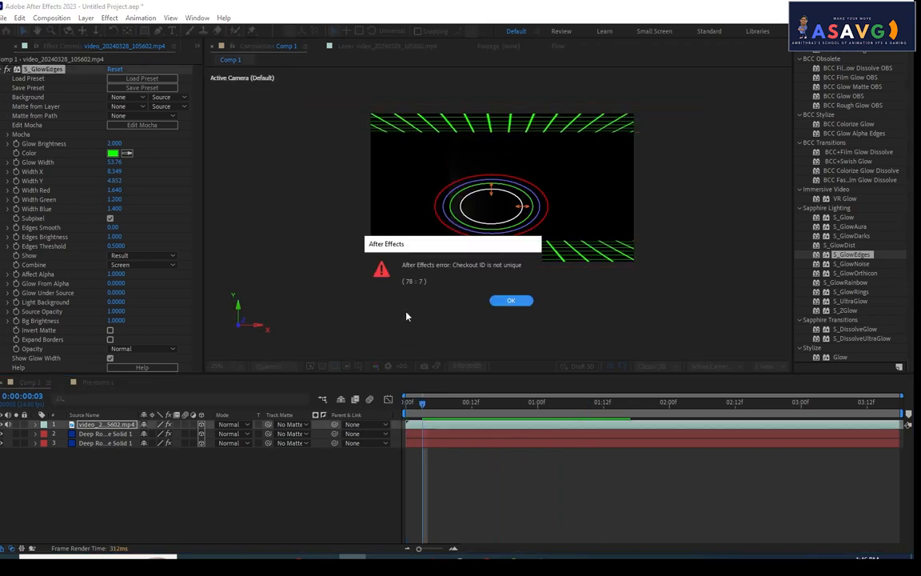
Step: Undo the width and color changes made to S_GlowEdges
left_click(507, 301)
key("ctrl+z")
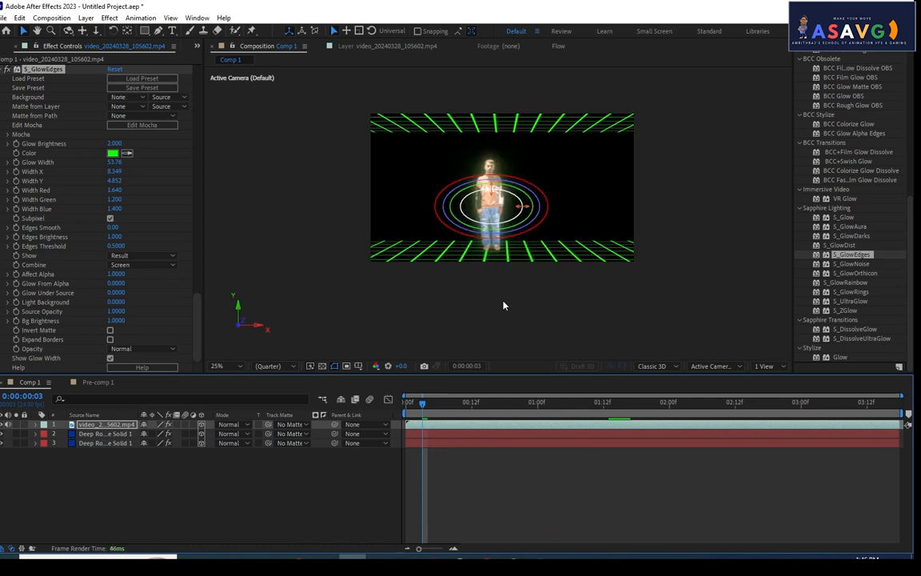
key("ctrl+z")
left_click_drag(429, 403, 370, 424)
key("ctrl+z")
key("ctrl+z")
key("ctrl+z")
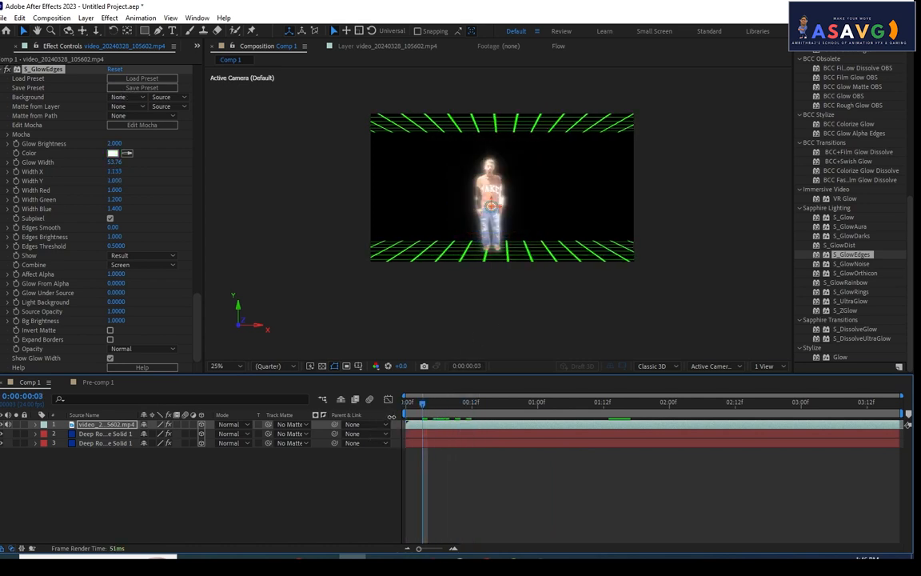
Step: Undo the addition of S_GlowEdges and play the composition to check the man's layer without it
key("space")
left_click_drag(509, 424, 539, 425)
key("ctrl+z")
key("ctrl+z")
key("ctrl+z")
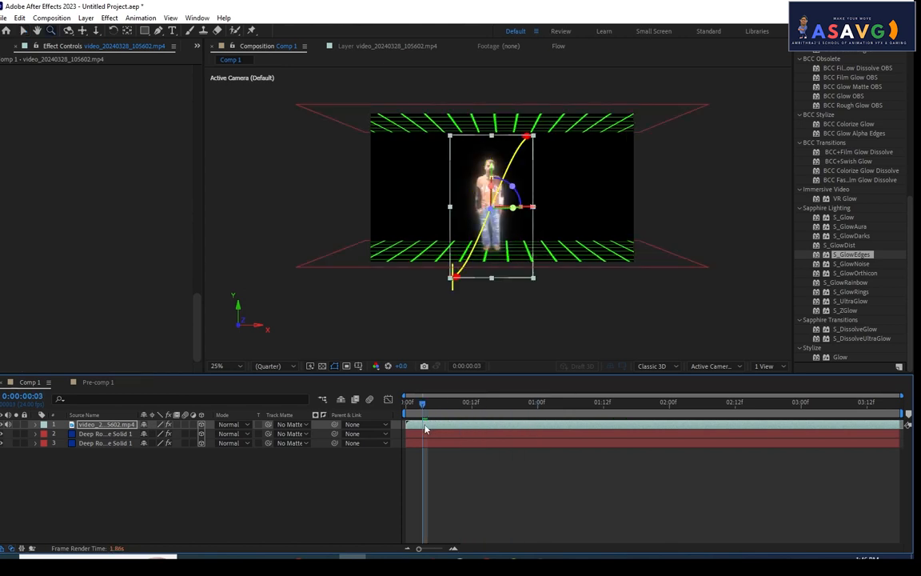
key("space")
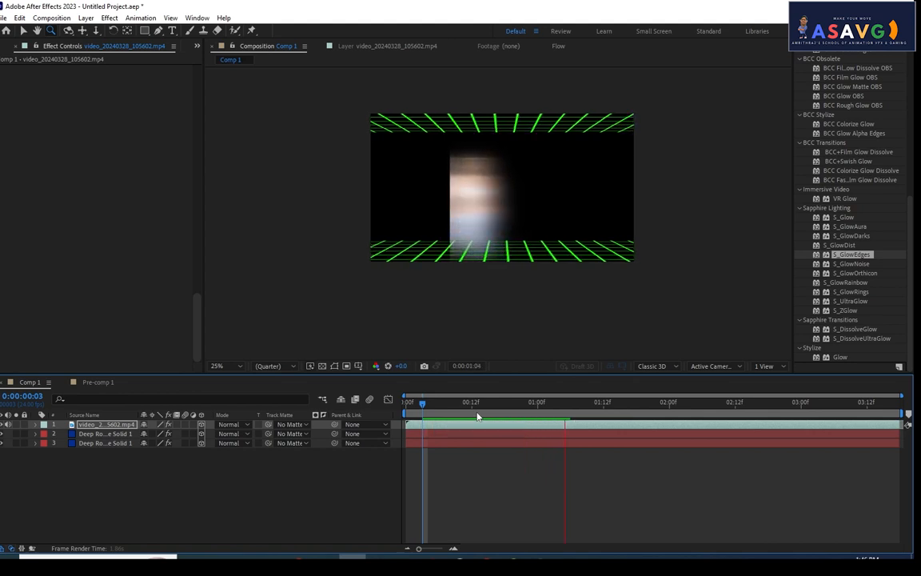
key("space")
Step: Undo the BCC+Swish Glow effect on the man's video layer together with the preceding layer visibility changes
key("ctrl+z")
key("ctrl+z")
key("ctrl+z")
key("ctrl+z")
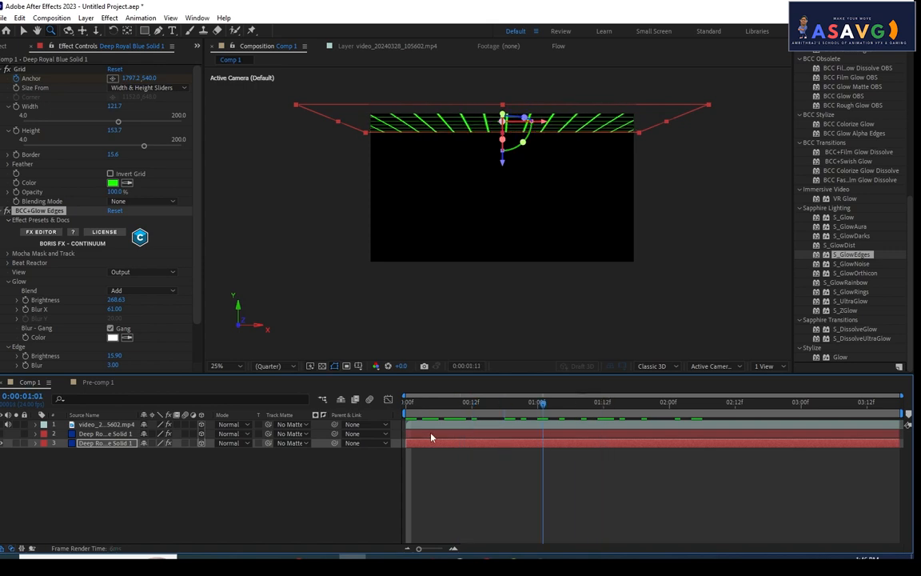
Step: Stop the preview and make the lower grid solid and the man's video layer visible again
key("space")
left_click(2, 433)
left_click(5, 423)
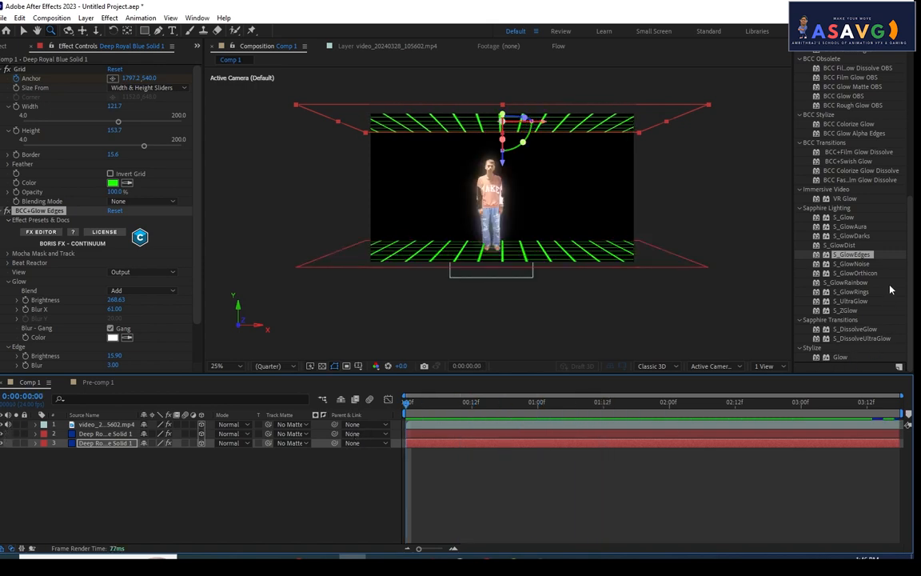
Step: Apply S_UltraGlow to the man's video layer with brightness 0.530, glow width 159 and glow bias 0.600
left_click_drag(853, 303, 525, 232)
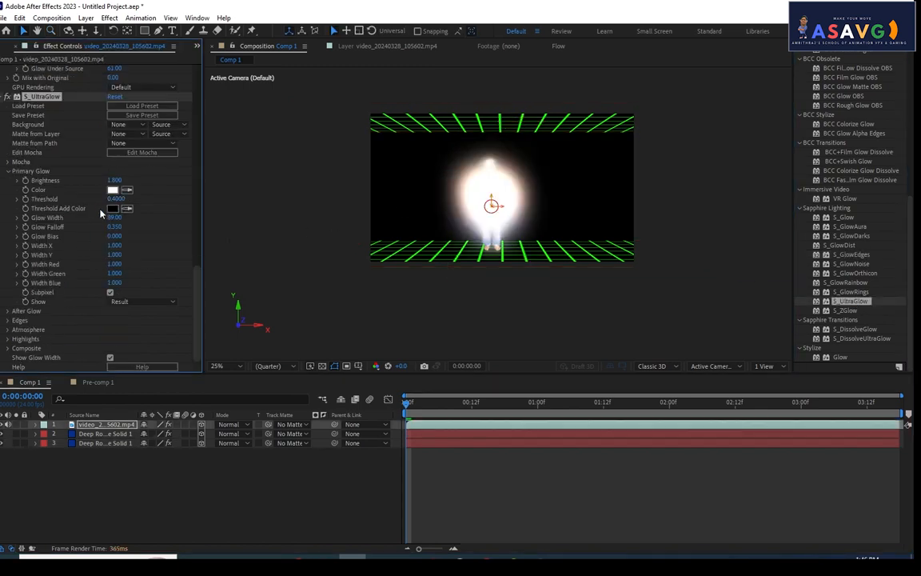
left_click_drag(117, 181, 44, 188)
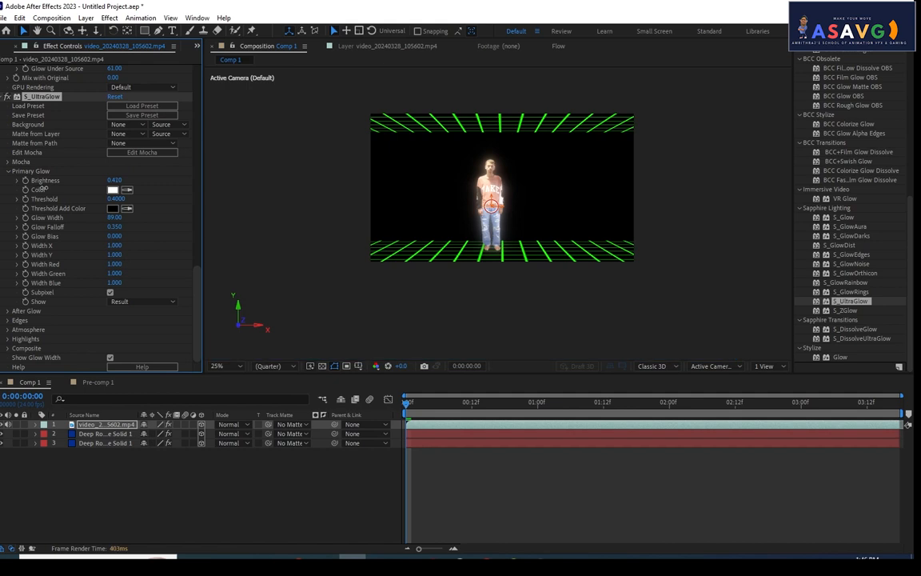
left_click_drag(115, 217, 192, 216)
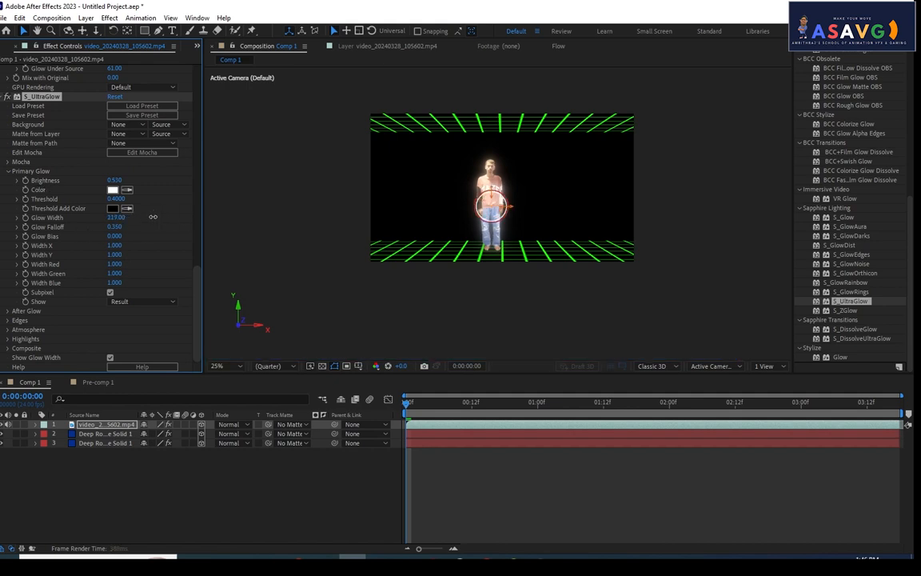
left_click_drag(115, 237, 144, 236)
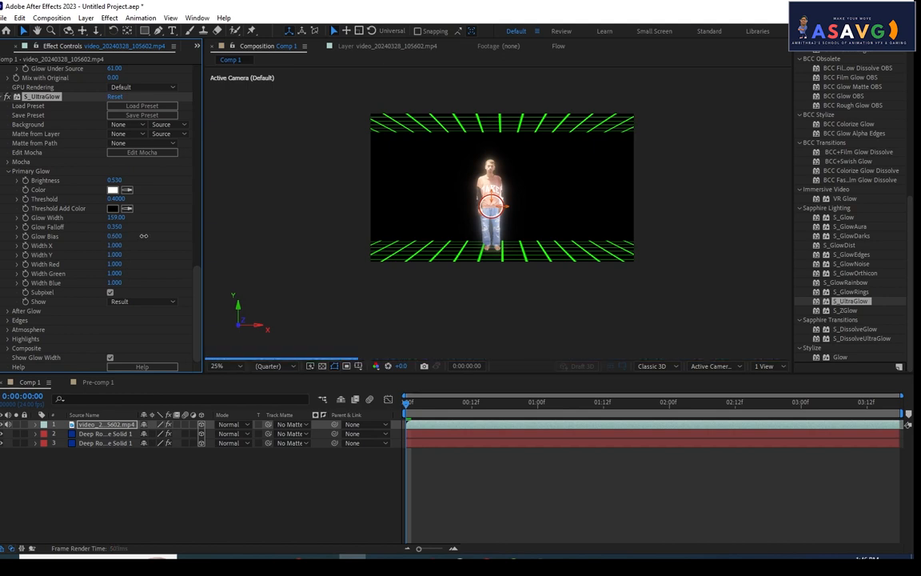
Step: Change the S_UltraGlow primary glow color to bright green and play the composition to check it
left_click(113, 189)
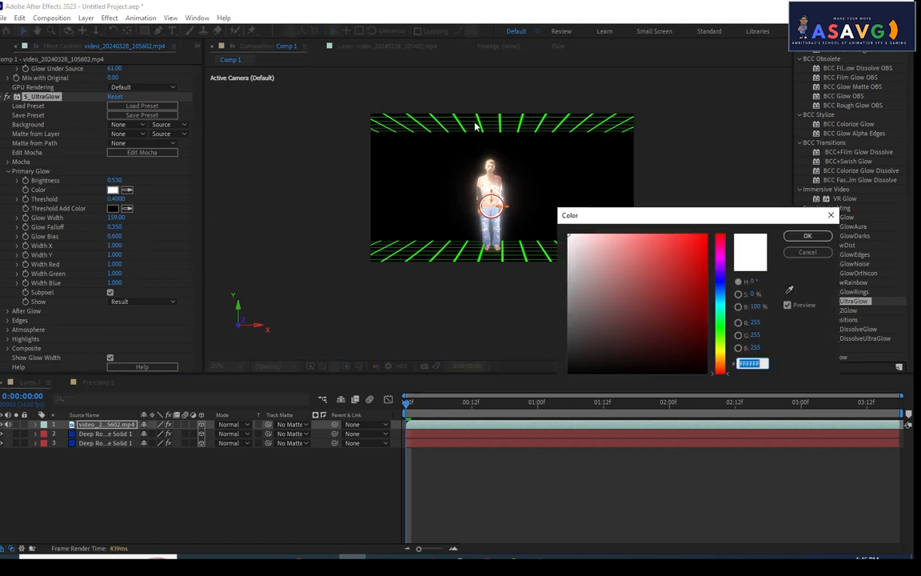
left_click(722, 330)
left_click(702, 236)
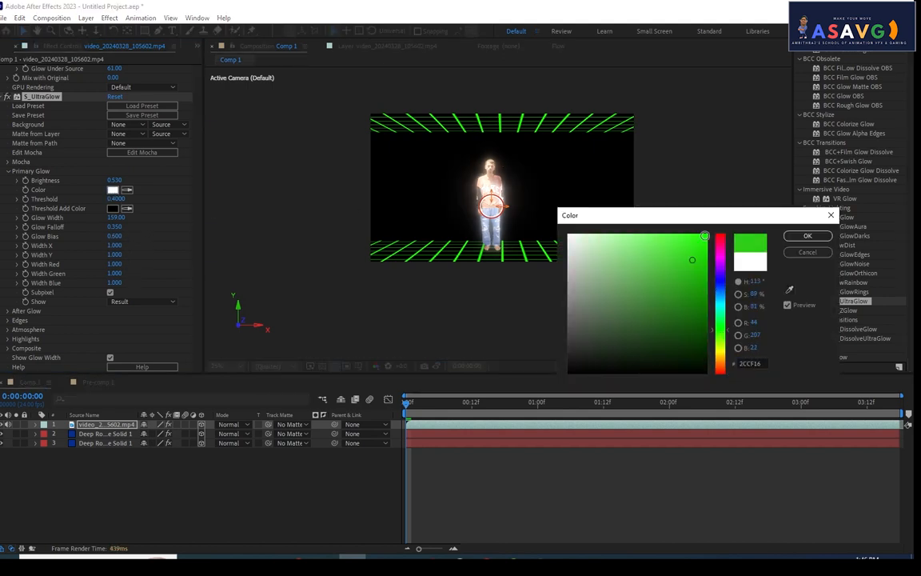
left_click(808, 236)
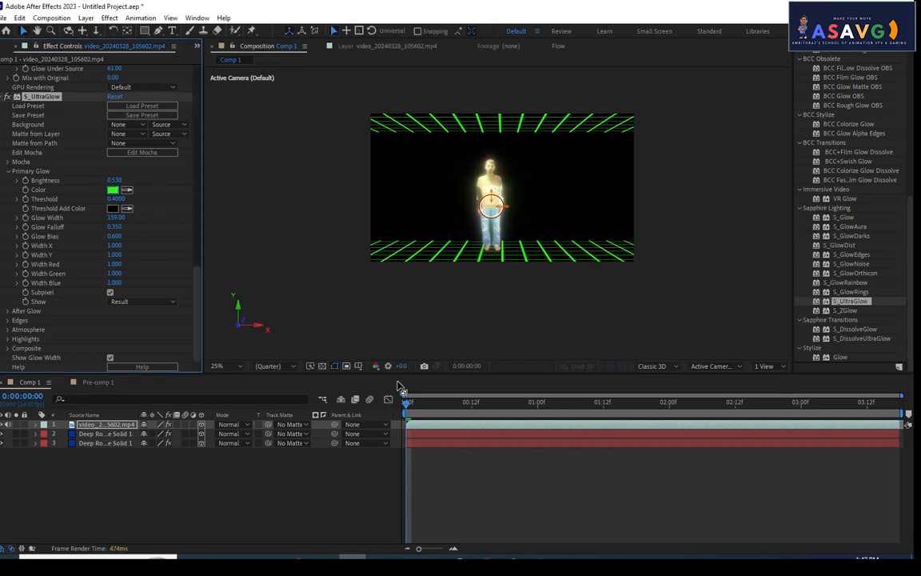
key("space")
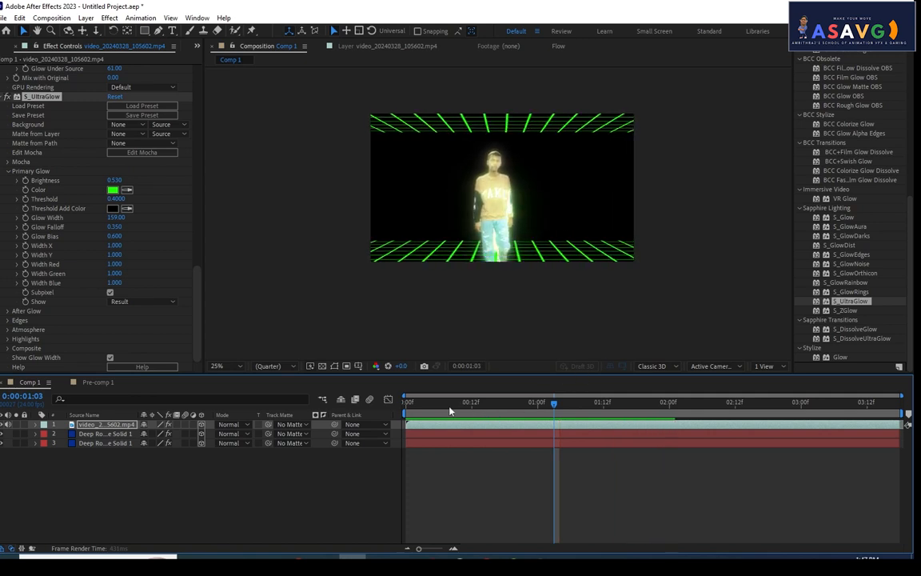
key("space")
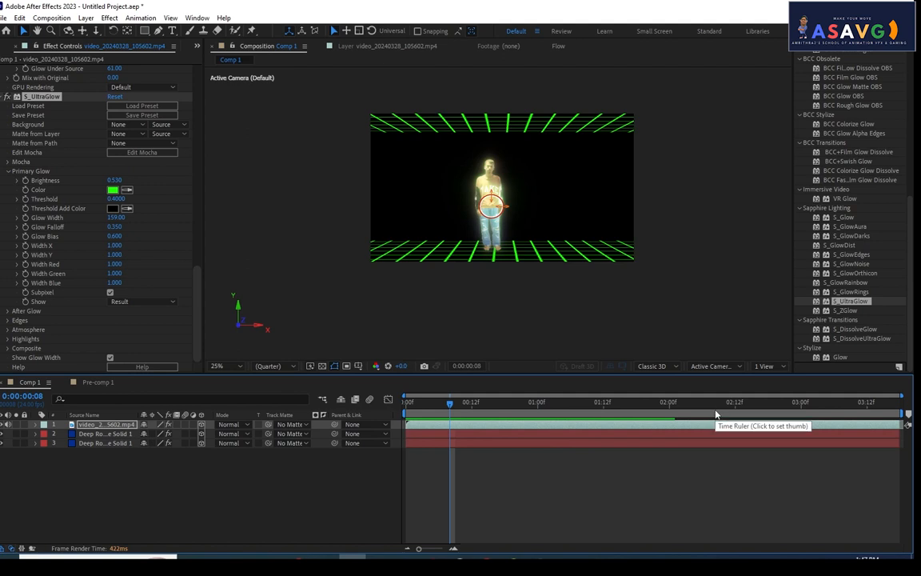